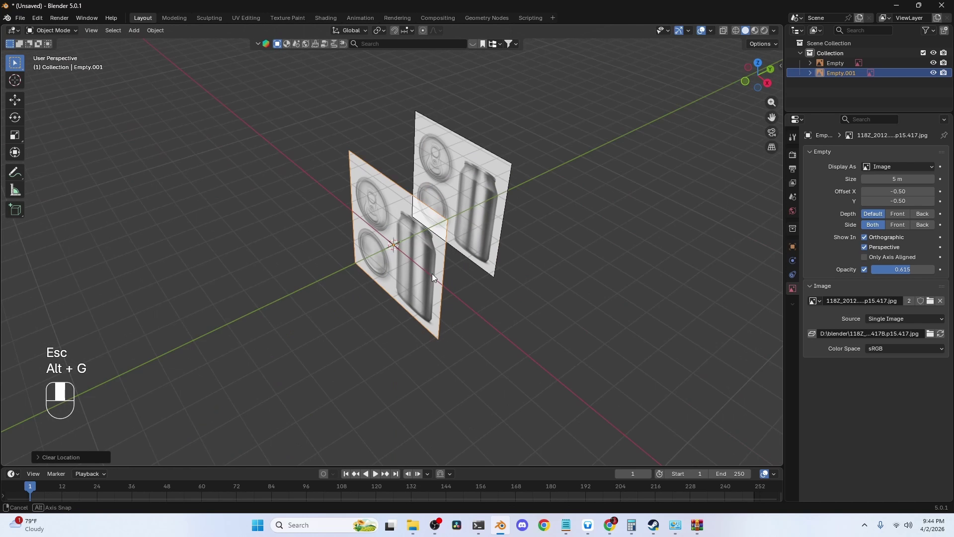
# Step: Rotate the second reference image 90 degrees about the X axis in top view so it lies flat
pyautogui.press('`')
pyautogui.press('`')
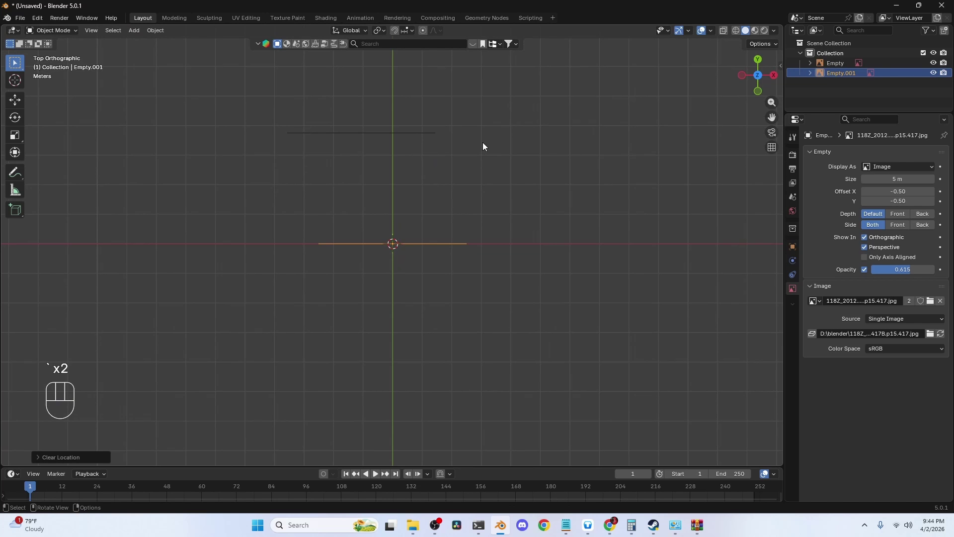
pyautogui.press('r')
pyautogui.press('x')
pyautogui.press('9')
pyautogui.press('0')
pyautogui.click(479, 142)
# Step: Reposition the flat reference image near the origin and lower it along Z beneath the upright image
pyautogui.scroll(2, 426, 252)
pyautogui.press('g')
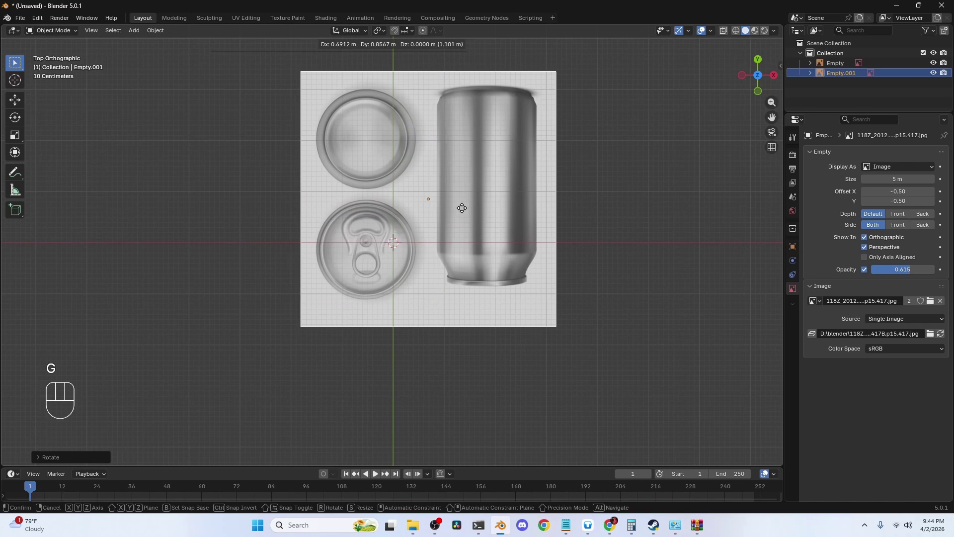
pyautogui.click(486, 203)
pyautogui.moveTo(486, 202); pyautogui.dragTo(440, 177, button='middle')
pyautogui.press('g')
pyautogui.press('z')
pyautogui.click(448, 276)
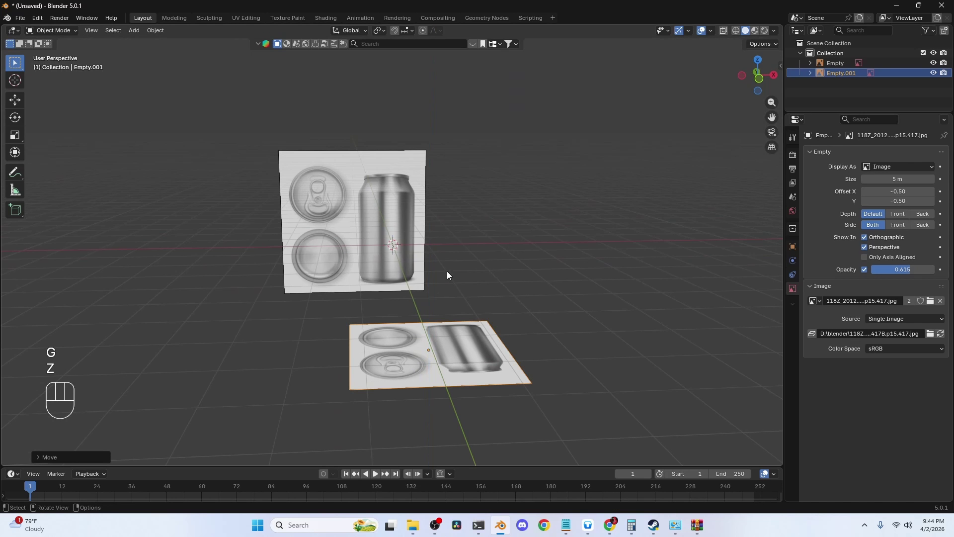
# Step: Add a cylinder mesh at the origin and view it from the front
pyautogui.press('`')
pyautogui.click(401, 177)
pyautogui.hotkey('shift', 'a')
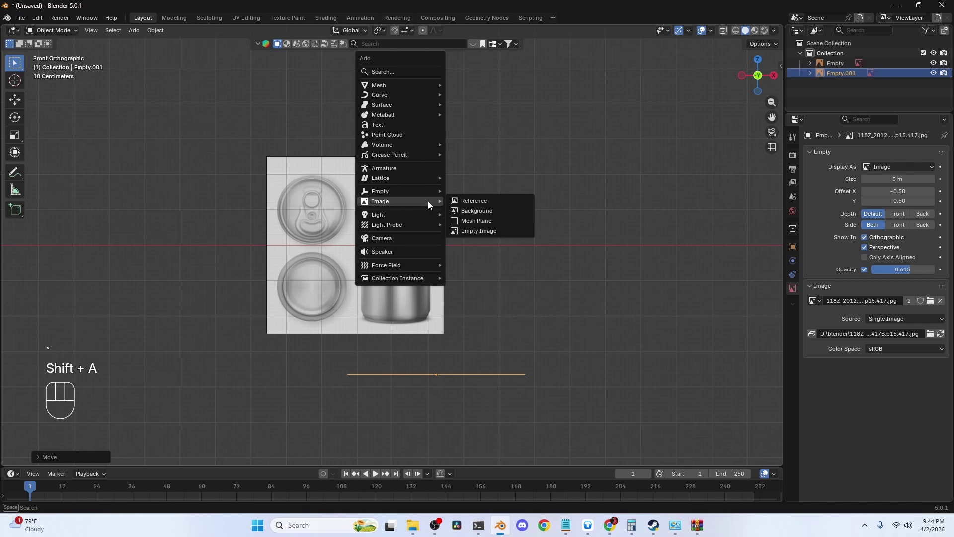
pyautogui.moveTo(426, 84)
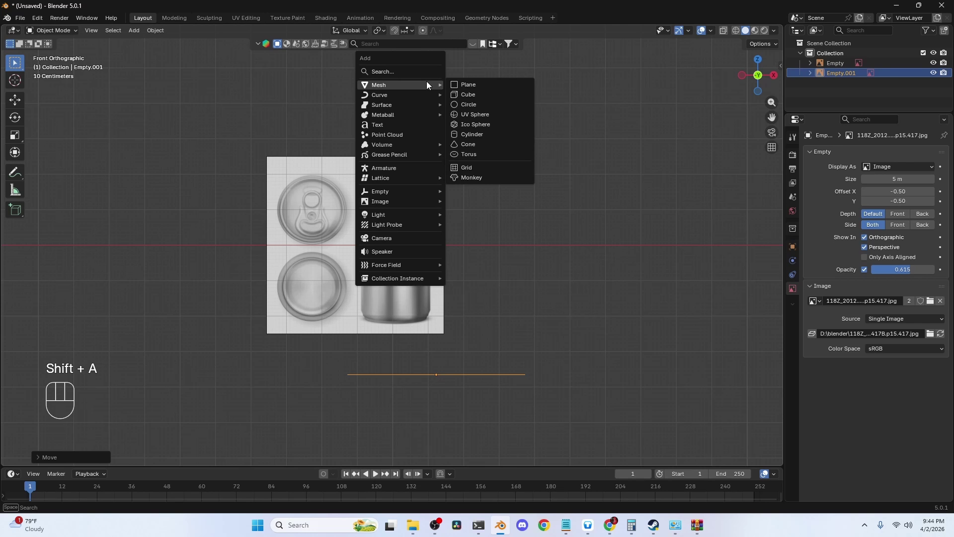
pyautogui.click(472, 134)
pyautogui.scroll(1, 443, 247)
pyautogui.scroll(2, 443, 248)
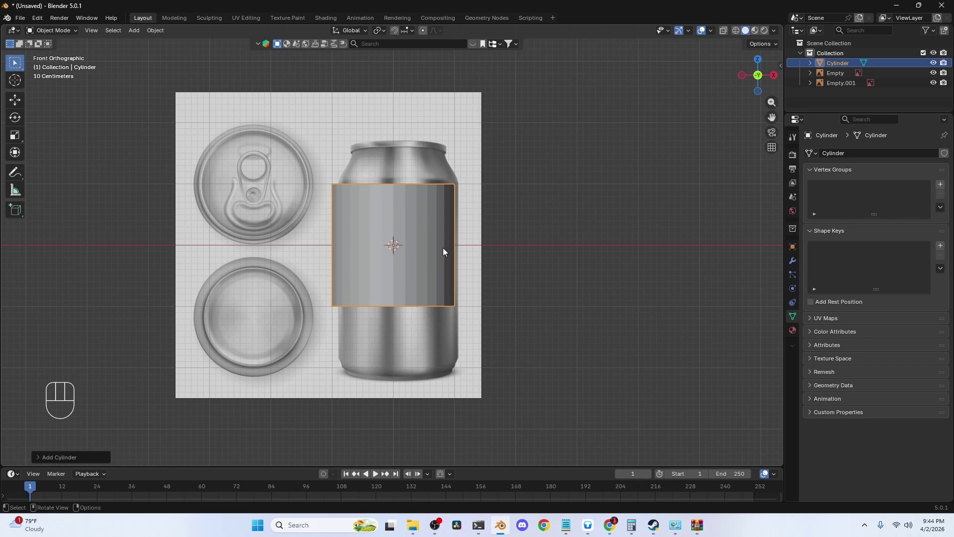
# Step: Shift the upright reference image along the X axis so its can lines up with the cylinder
pyautogui.click(434, 126)
pyautogui.press('g')
pyautogui.press('x')
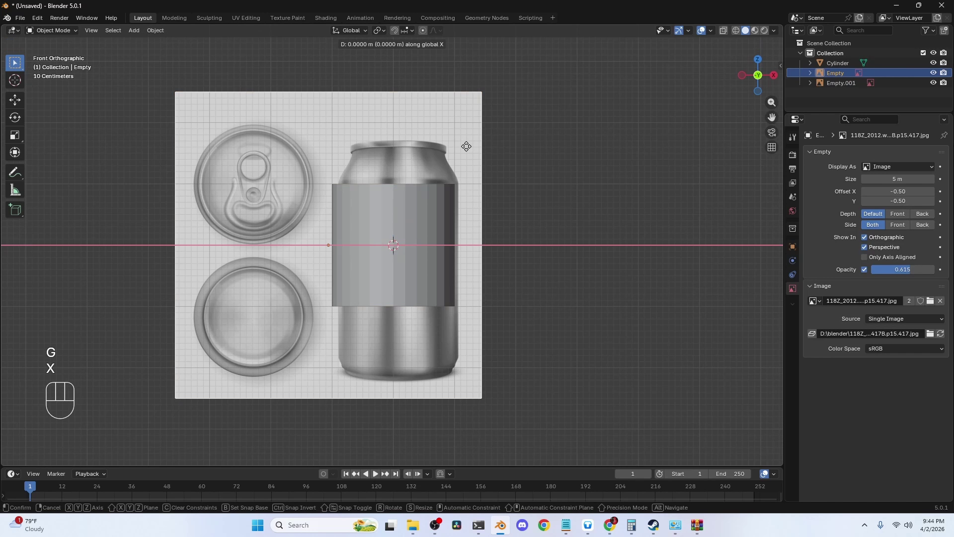
pyautogui.click(437, 184)
# Step: Move the cylinder up 1 m along the Z axis
pyautogui.click(452, 223)
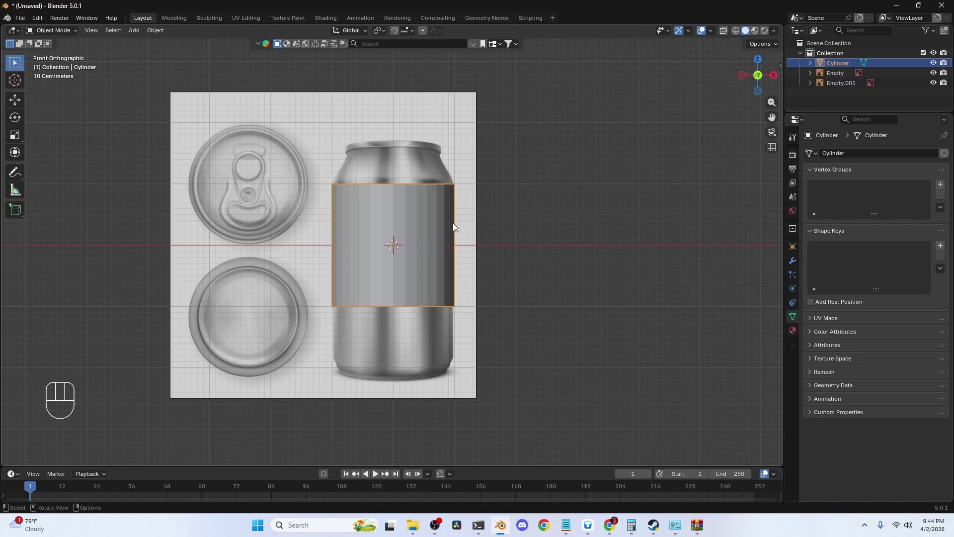
pyautogui.scroll(-3, 452, 222)
pyautogui.keyDown('shift'); pyautogui.moveTo(439, 228); pyautogui.dragTo(425, 258, button='middle'); pyautogui.keyUp('shift')
pyautogui.scroll(4, 476, 204)
pyautogui.scroll(1, 476, 204)
pyautogui.hotkey('shift', 'z')
pyautogui.hotkey('shift', 'z')
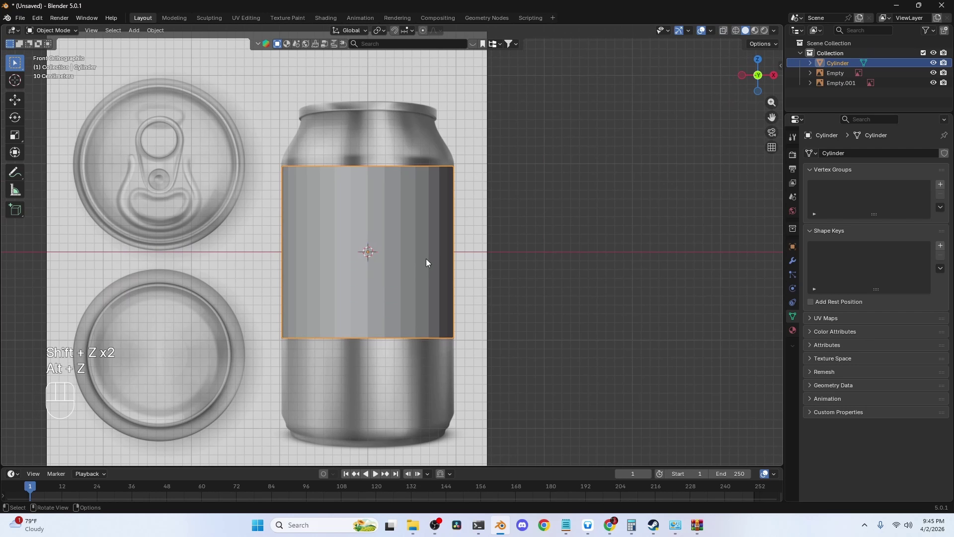
pyautogui.hotkey('alt', 'z')
pyautogui.press('g')
pyautogui.press('z')
pyautogui.press('1')
pyautogui.click(426, 258)
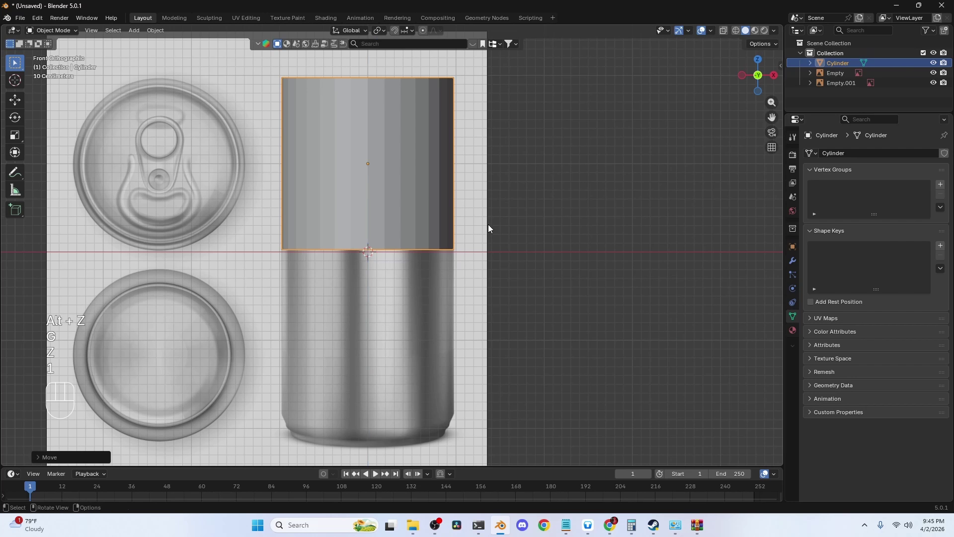
# Step: Raise the upright reference image along Z until the bottom of its can meets the cylinder's base
pyautogui.keyDown('shift'); pyautogui.moveTo(488, 224); pyautogui.dragTo(506, 297, button='middle'); pyautogui.keyUp('shift')
pyautogui.click(491, 287)
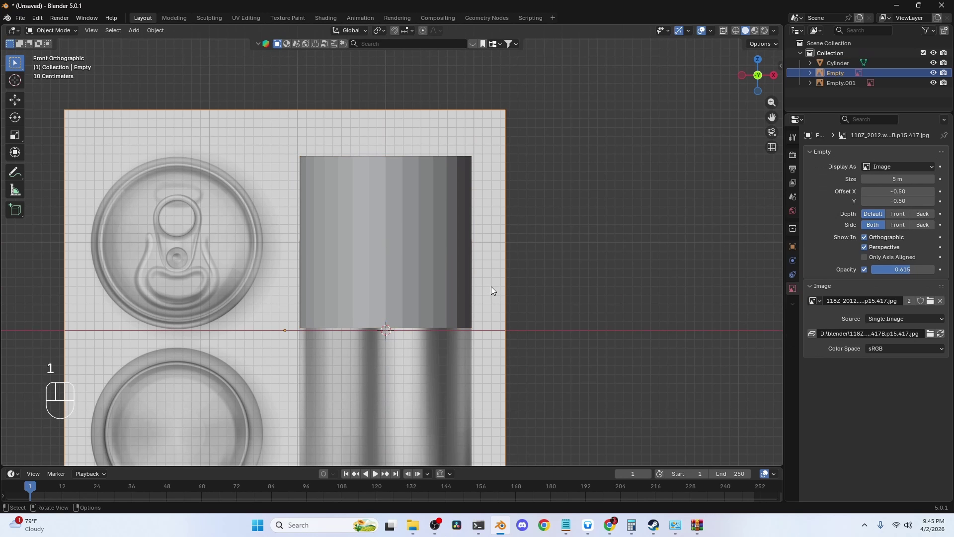
pyautogui.scroll(-3, 491, 288)
pyautogui.press('g')
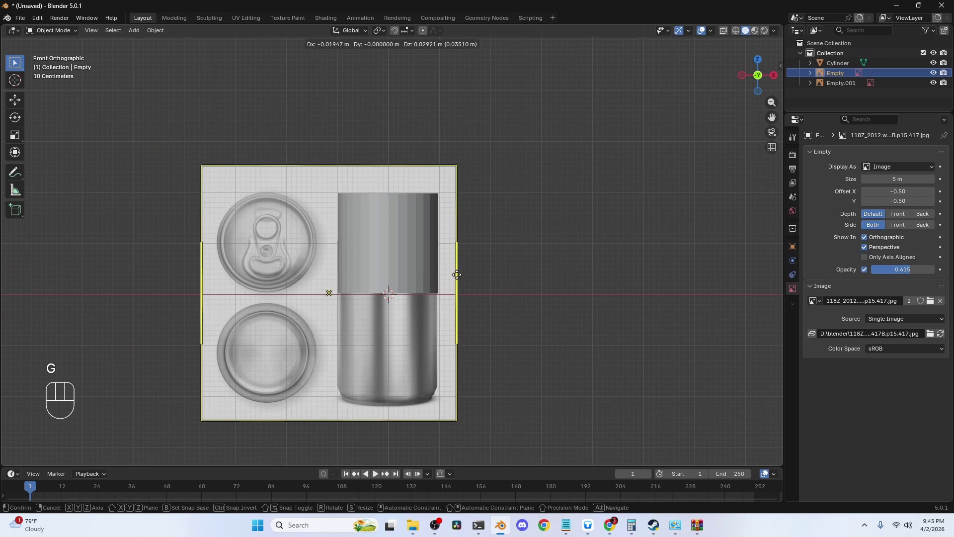
pyautogui.press('z')
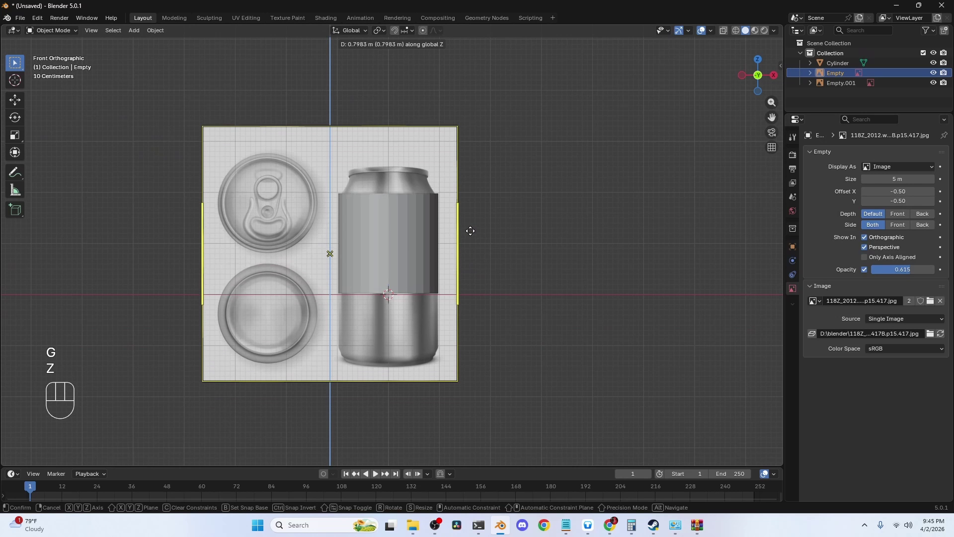
pyautogui.click(466, 171)
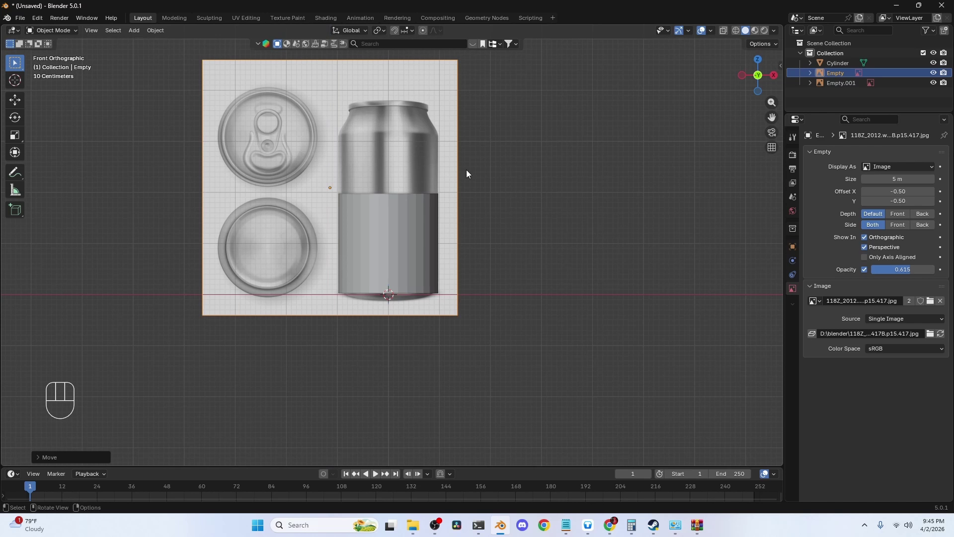
# Step: Raise the cylinder's top vertices about 1.16 m along Z to the start of the can's shoulder
pyautogui.keyDown('shift'); pyautogui.moveTo(466, 168); pyautogui.dragTo(501, 287, button='middle'); pyautogui.keyUp('shift')
pyautogui.click(447, 313)
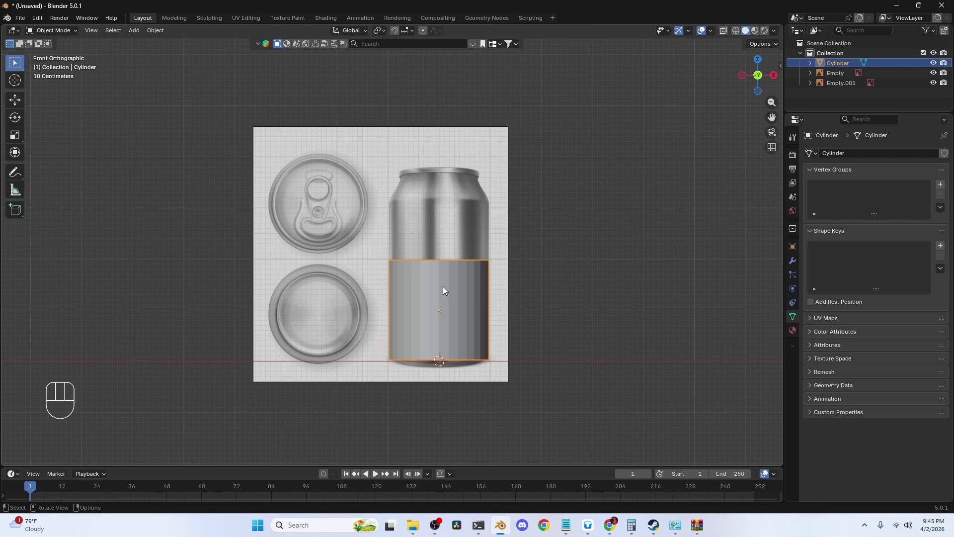
pyautogui.press('Tab')
pyautogui.hotkey('alt', 'z')
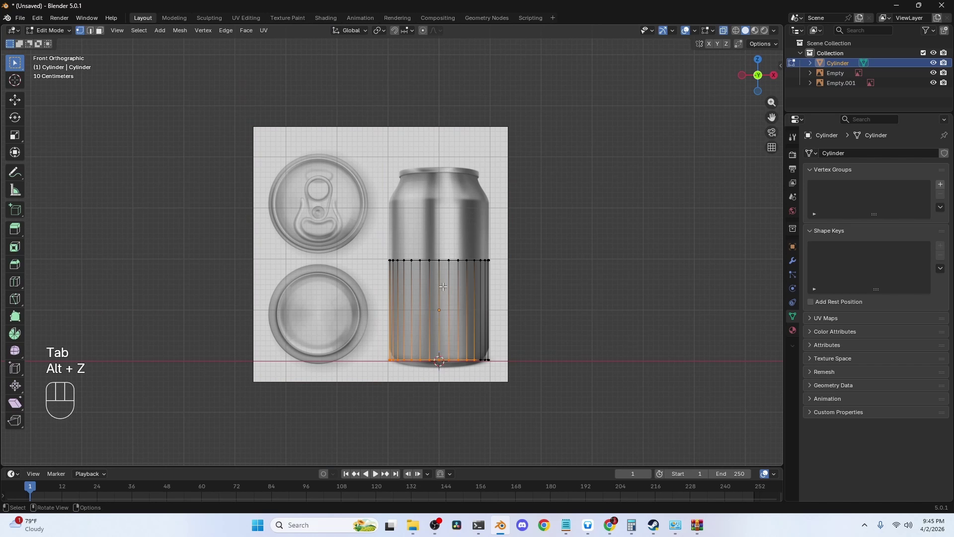
pyautogui.moveTo(344, 219); pyautogui.dragTo(572, 292)
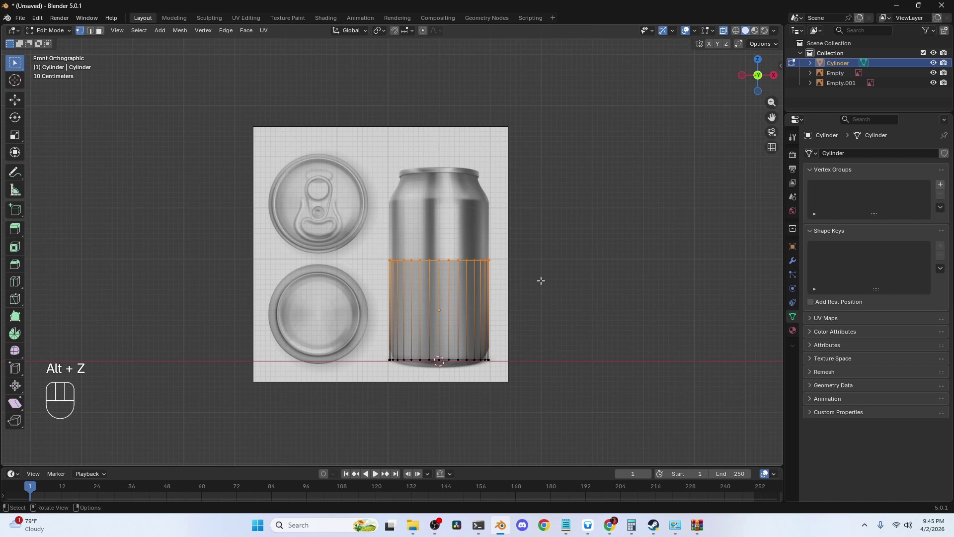
pyautogui.press('g')
pyautogui.press('z')
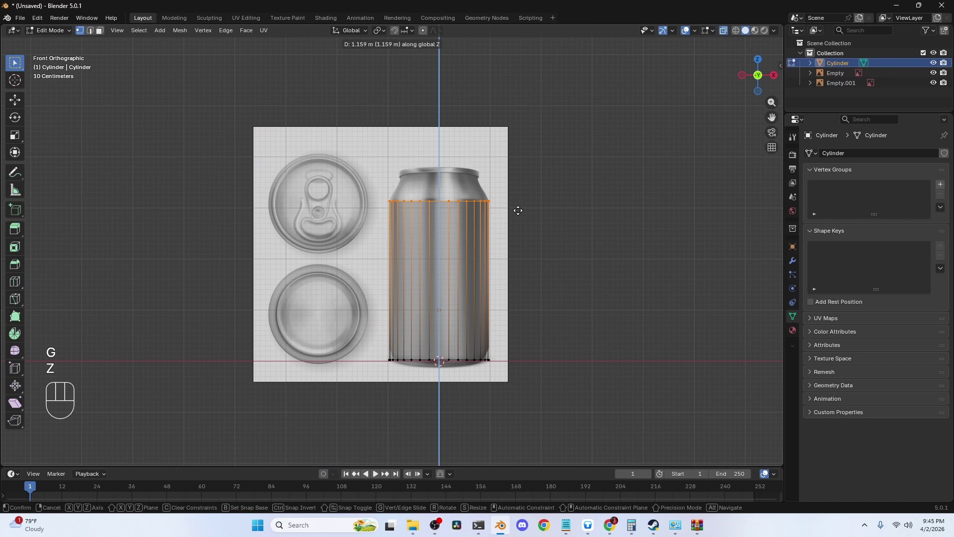
pyautogui.click(518, 211)
# Step: Extrude the cylinder's top up to the can's rim and scale it in to about 0.71 to form the shoulder taper
pyautogui.scroll(5, 519, 210)
pyautogui.press('e')
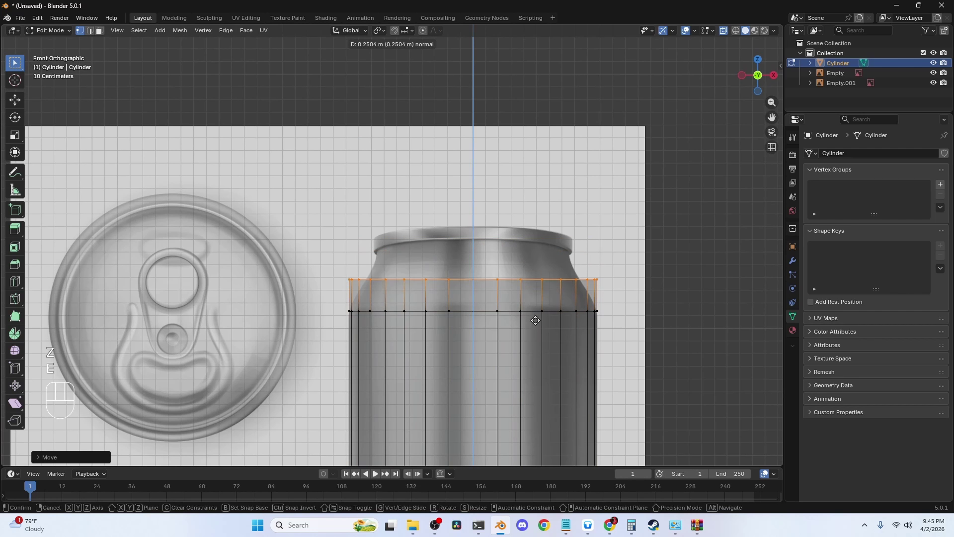
pyautogui.rightClick(598, 290)
pyautogui.press('g')
pyautogui.press('z')
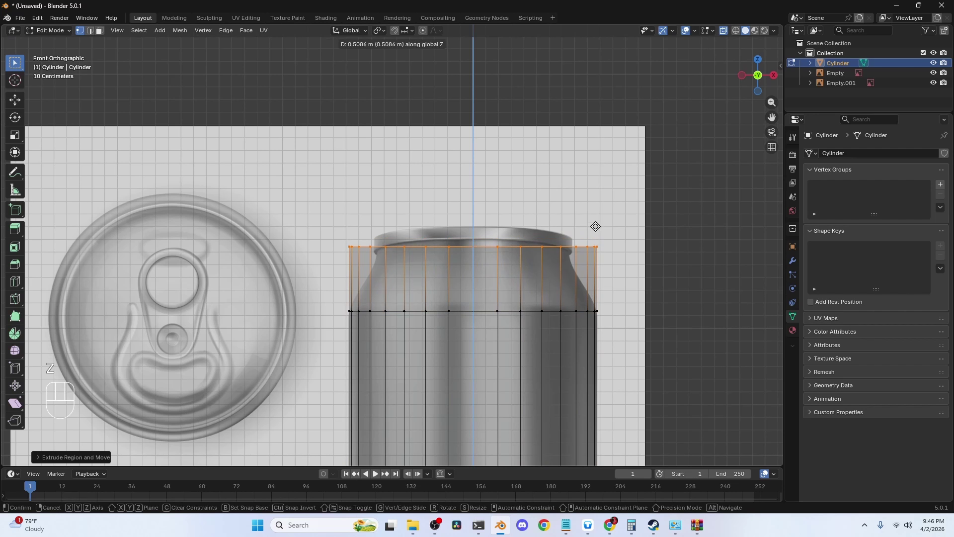
pyautogui.click(598, 220)
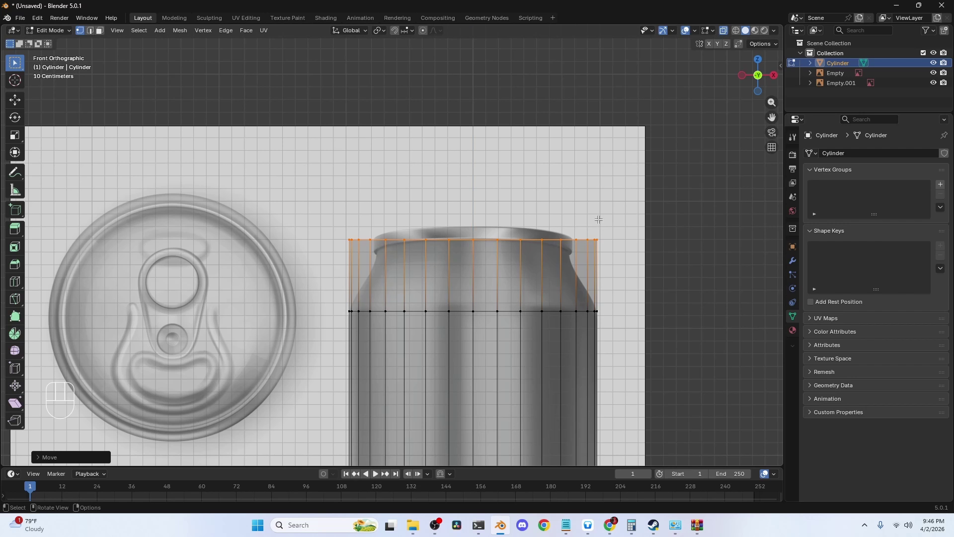
pyautogui.press('s')
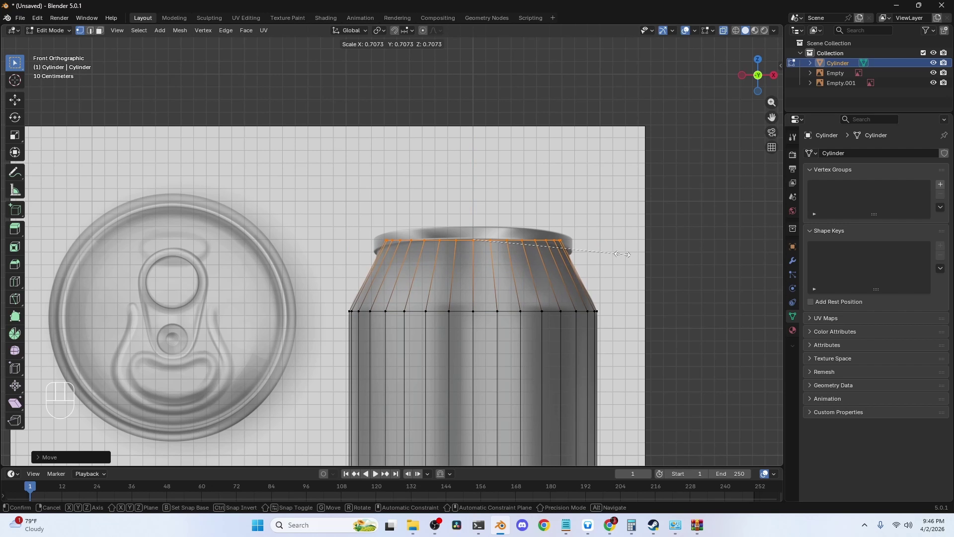
pyautogui.click(624, 256)
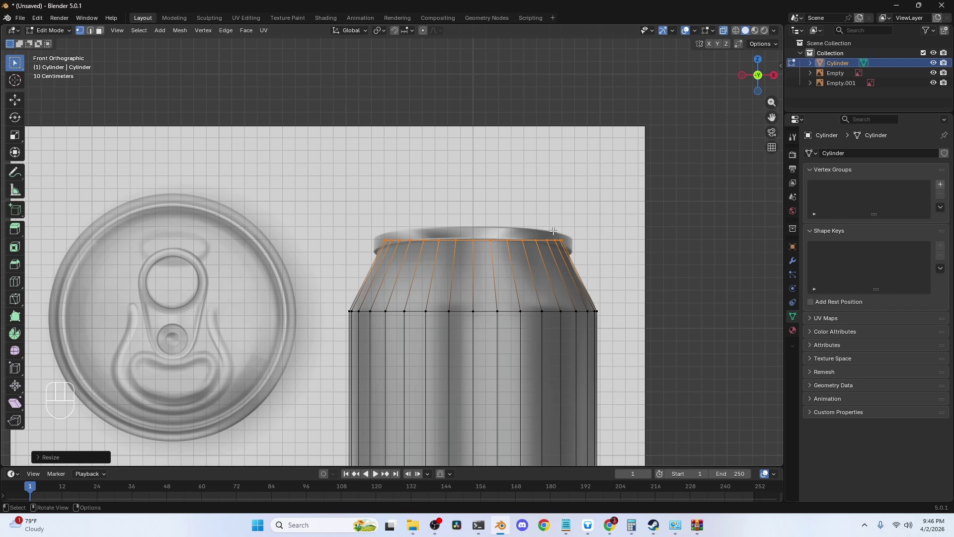
# Step: Add a loop cut halfway up the shoulder section and scale it in to about 0.9
pyautogui.hotkey('ctrl', 't')
pyautogui.hotkey('ctrl', 'r')
pyautogui.click(399, 275)
pyautogui.press('Escape')
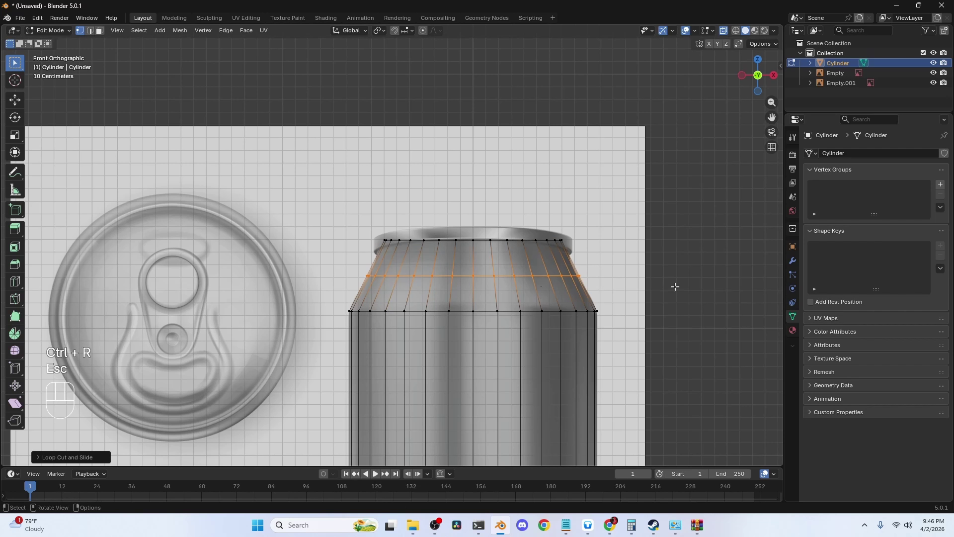
pyautogui.press('s')
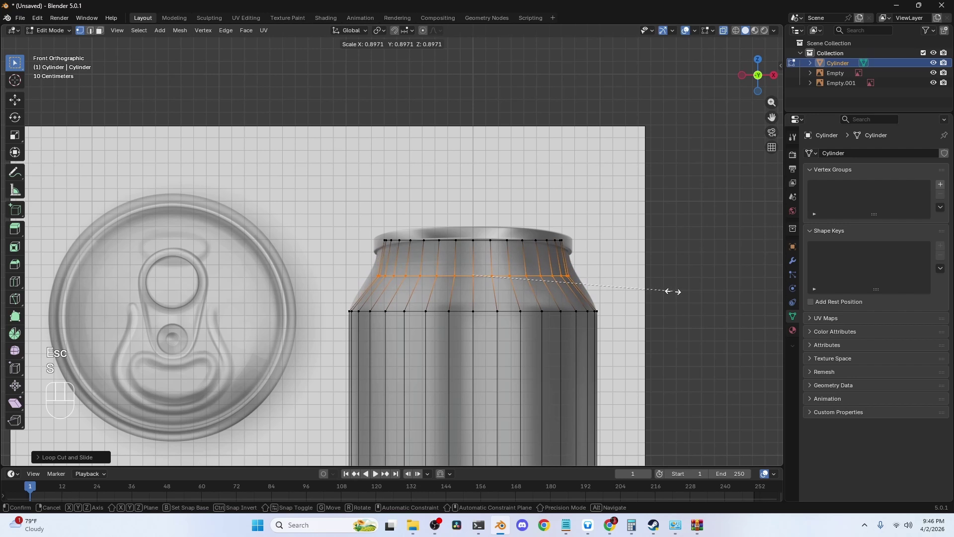
pyautogui.click(674, 292)
# Step: Widen the shoulder's middle and top loops together, with Z locked, to match the can's neck outline
pyautogui.keyDown('alt'); pyautogui.keyDown('shift'); pyautogui.click(556, 241); pyautogui.keyUp('shift'); pyautogui.keyUp('alt')
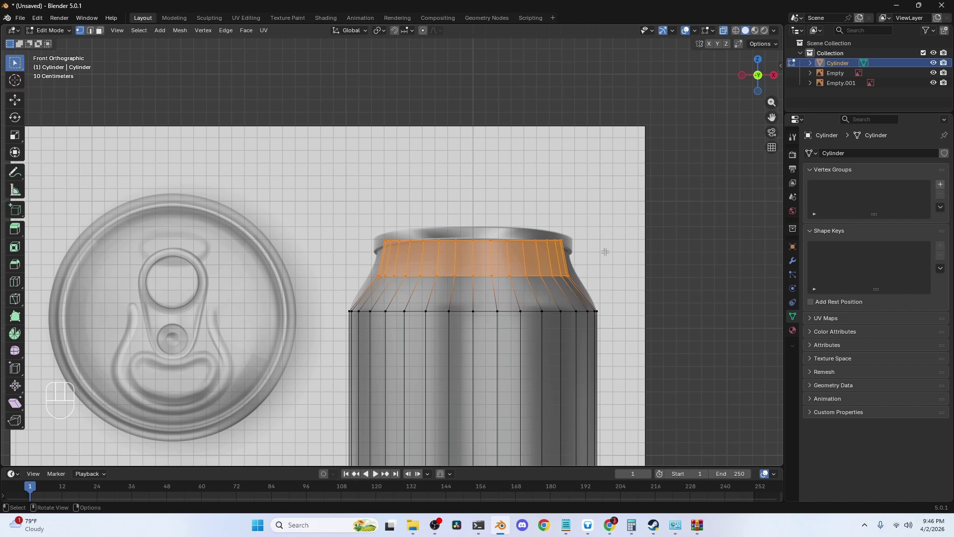
pyautogui.press('s')
pyautogui.hotkey('shift', 'z')
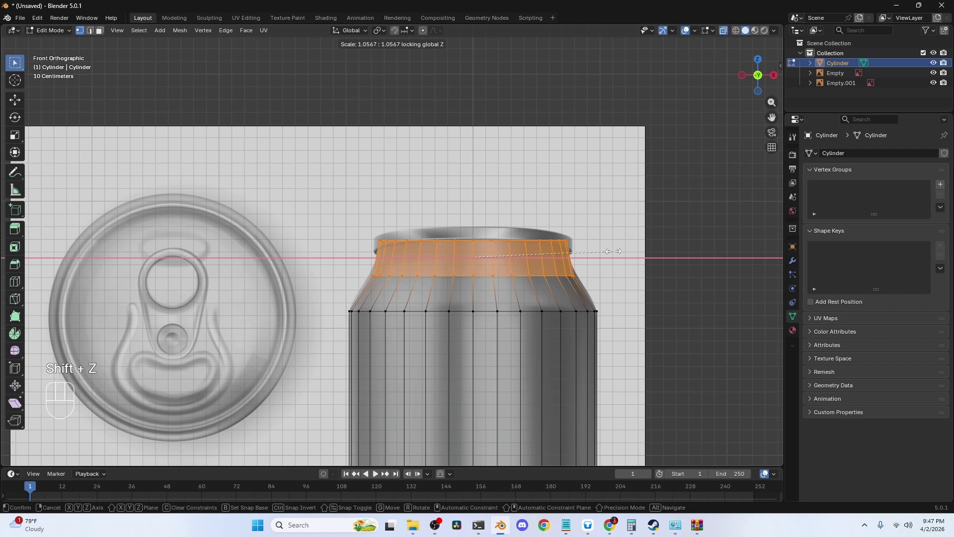
pyautogui.click(619, 250)
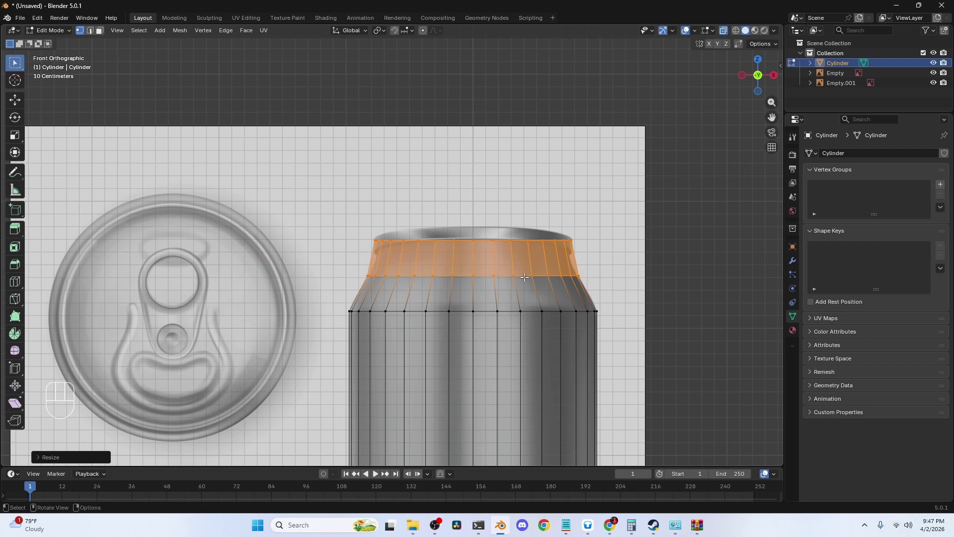
# Step: Bevel the shoulder's middle edge loop with 4 segments to smooth the curve into the neck
pyautogui.keyDown('alt'); pyautogui.click(481, 275); pyautogui.keyUp('alt')
pyautogui.hotkey('ctrl', 'b')
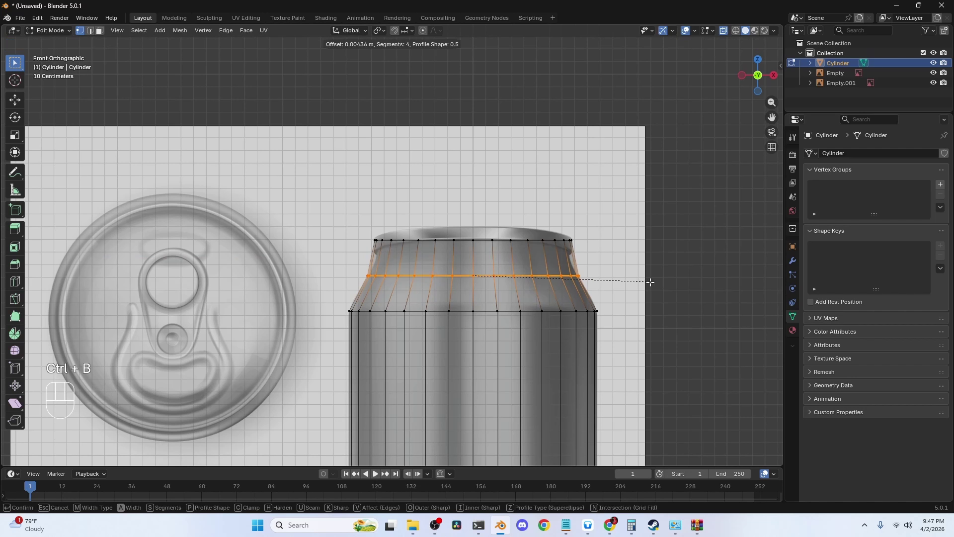
pyautogui.click(670, 298)
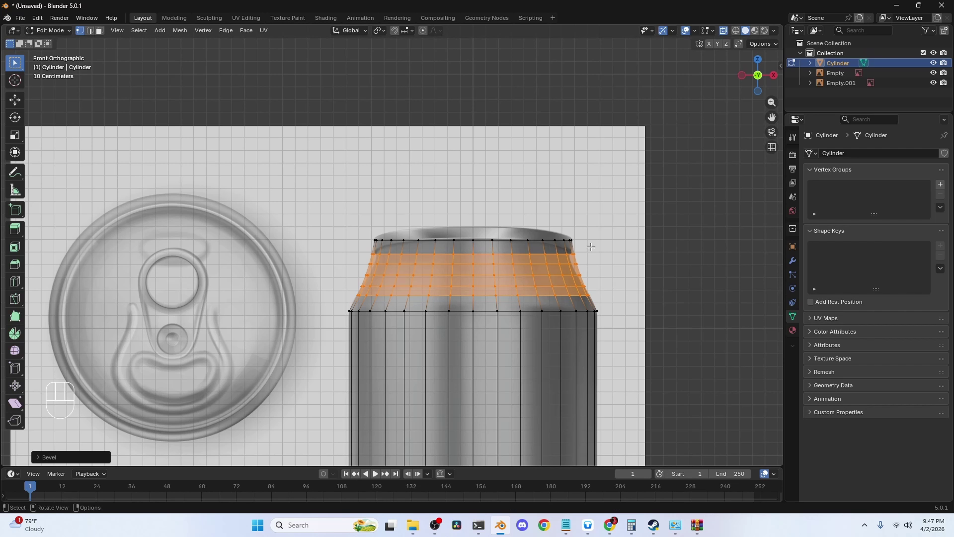
# Step: Bevel the cylinder's bottom edge loop by about 0.192 m with 4 segments and check the rounded base
pyautogui.scroll(-6, 541, 203)
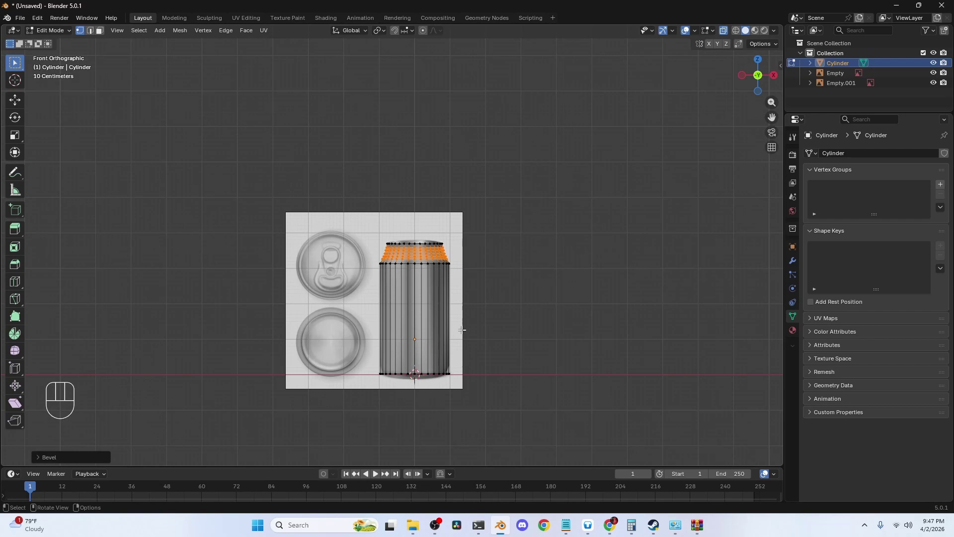
pyautogui.scroll(5, 461, 329)
pyautogui.keyDown('alt'); pyautogui.keyDown('shift'); pyautogui.click(650, 250); pyautogui.keyUp('shift'); pyautogui.keyUp('alt')
pyautogui.keyDown('shift'); pyautogui.moveTo(651, 253); pyautogui.dragTo(493, 316, button='middle'); pyautogui.keyUp('shift')
pyautogui.hotkey('ctrl', 'b')
pyautogui.press('shift')
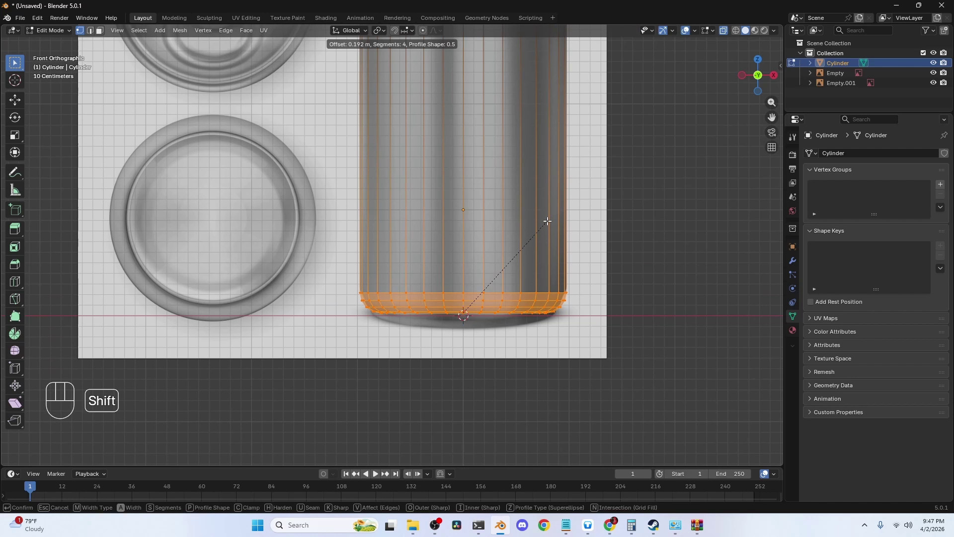
pyautogui.click(547, 221)
pyautogui.moveTo(536, 252); pyautogui.dragTo(557, 204, button='middle')
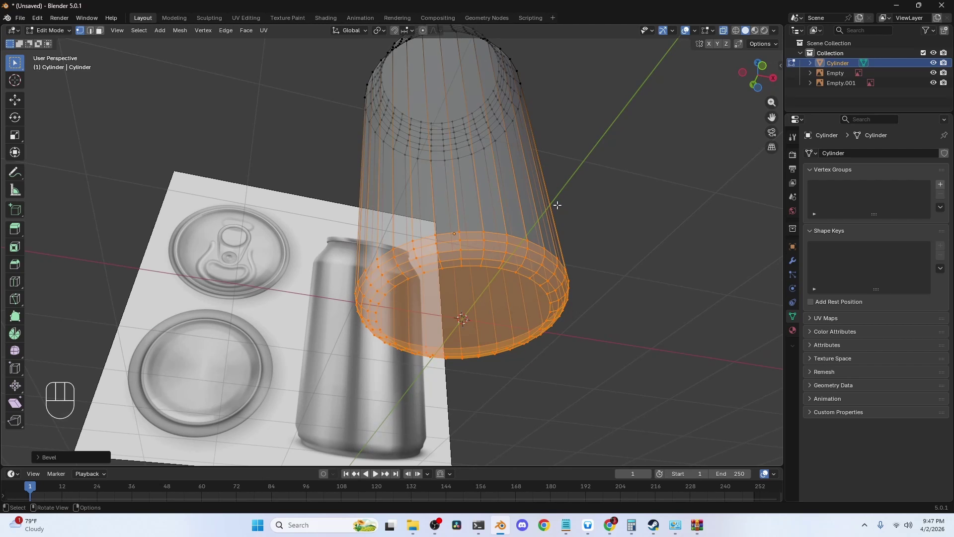
pyautogui.press('KP_1')
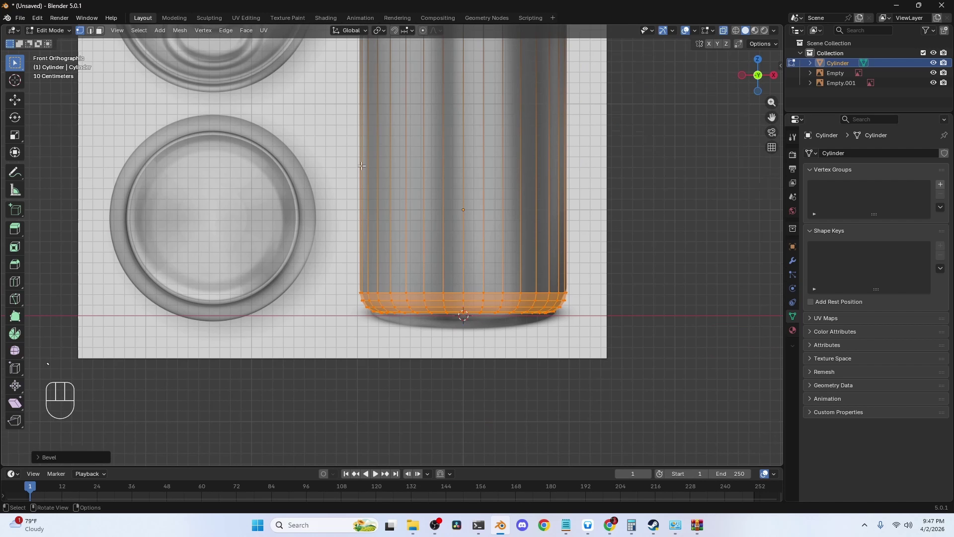
pyautogui.keyDown('ctrl'); pyautogui.scroll(2, 487, 253); pyautogui.keyUp('ctrl')
pyautogui.keyDown('shift'); pyautogui.scroll(-2, 482, 225); pyautogui.keyUp('shift')
pyautogui.scroll(5, 416, 236)
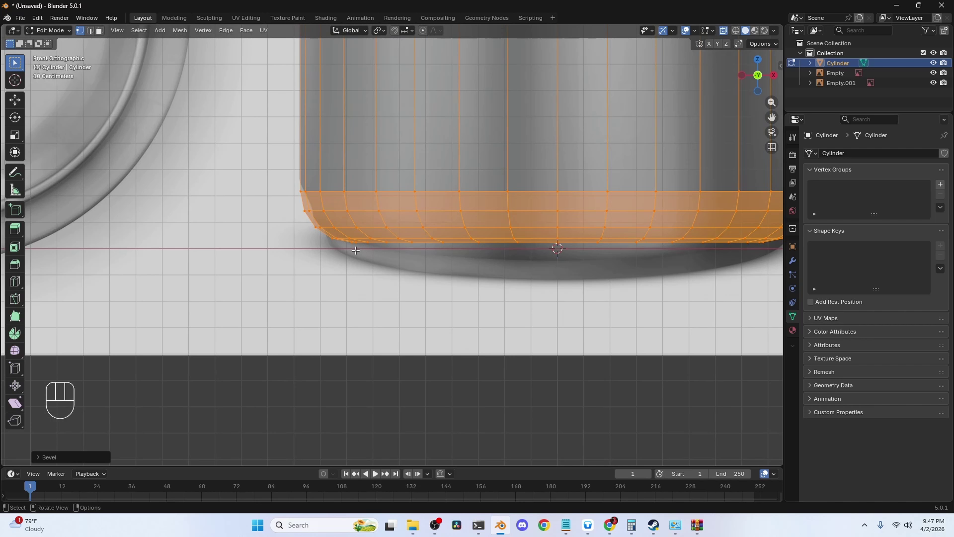
pyautogui.click(14, 172)
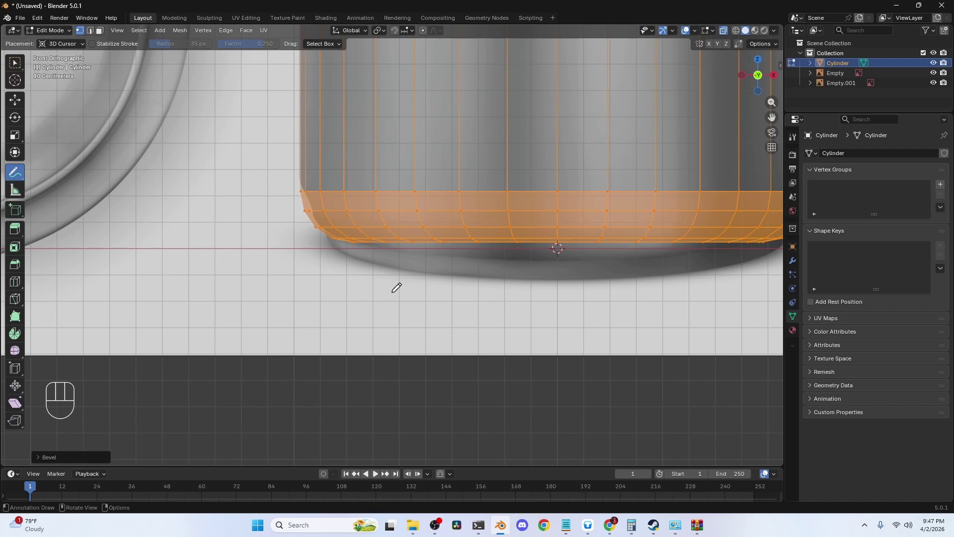
pyautogui.moveTo(351, 250); pyautogui.dragTo(587, 266)
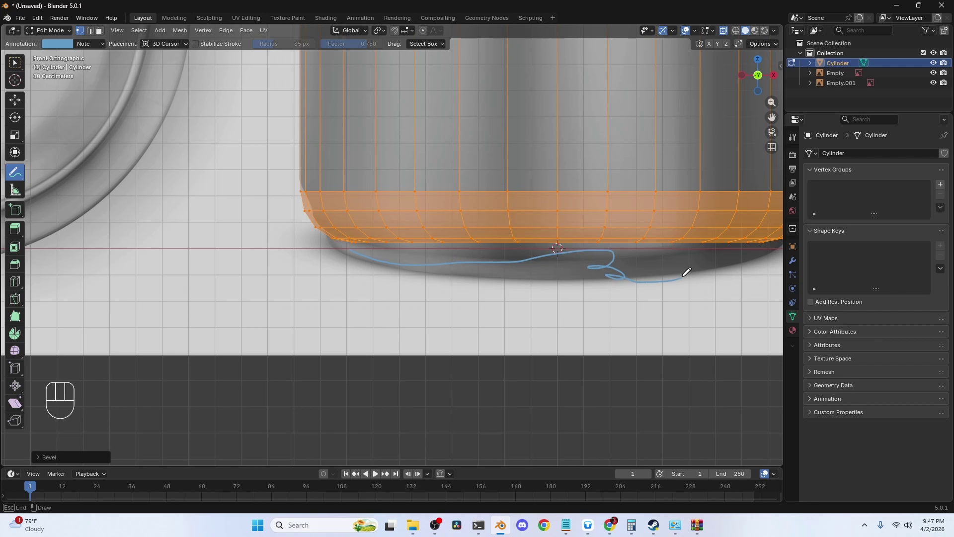
pyautogui.hotkey('ctrl', 'z')
# Step: Select the ring of faces around the can's base and extrude it slightly downward
pyautogui.moveTo(482, 230)
pyautogui.mouseDown(button='middle')
pyautogui.moveTo(487, 197)
pyautogui.moveTo(462, 186)
pyautogui.mouseUp(button='middle')
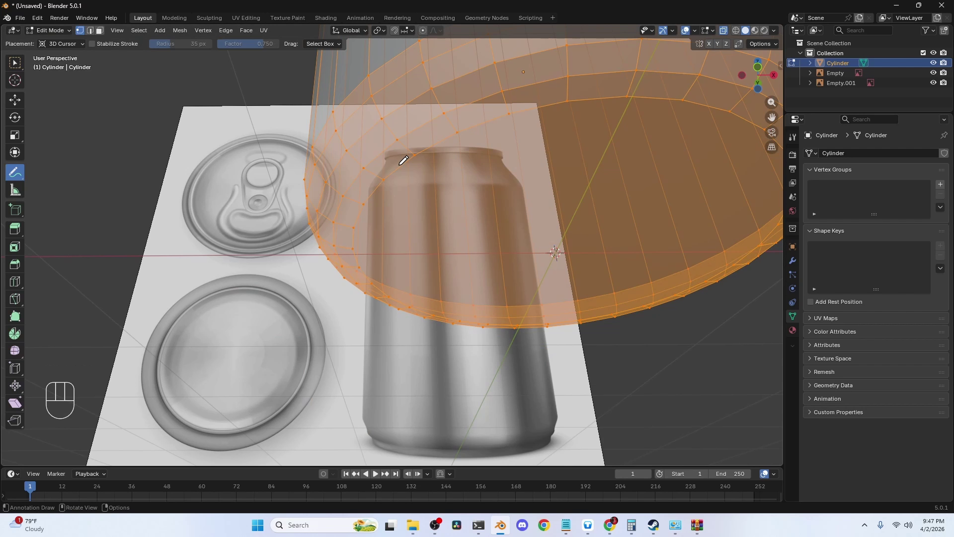
pyautogui.press('3')
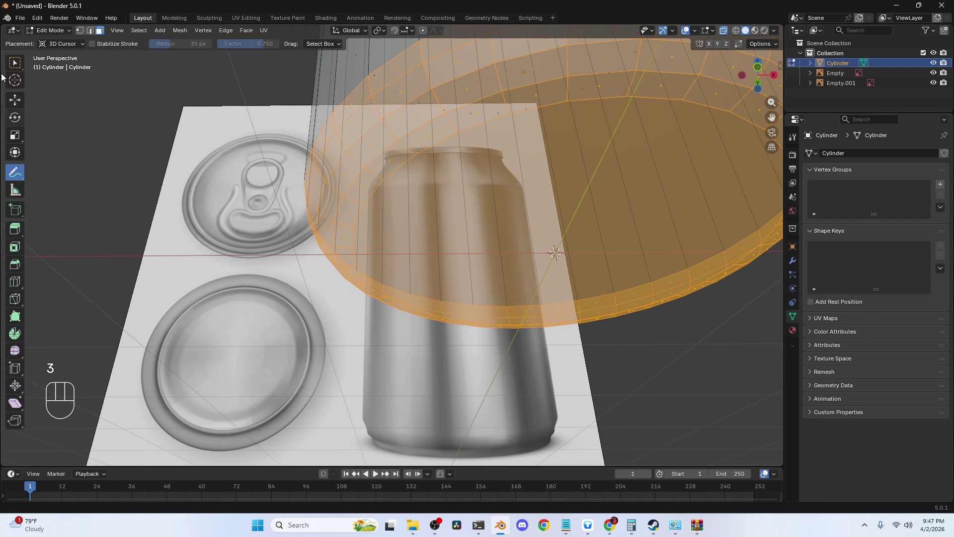
pyautogui.click(14, 62)
pyautogui.press('alt')
pyautogui.keyDown('alt'); pyautogui.click(403, 147); pyautogui.keyUp('alt')
pyautogui.moveTo(403, 147); pyautogui.dragTo(480, 200, button='middle')
pyautogui.press('`')
pyautogui.click(416, 132)
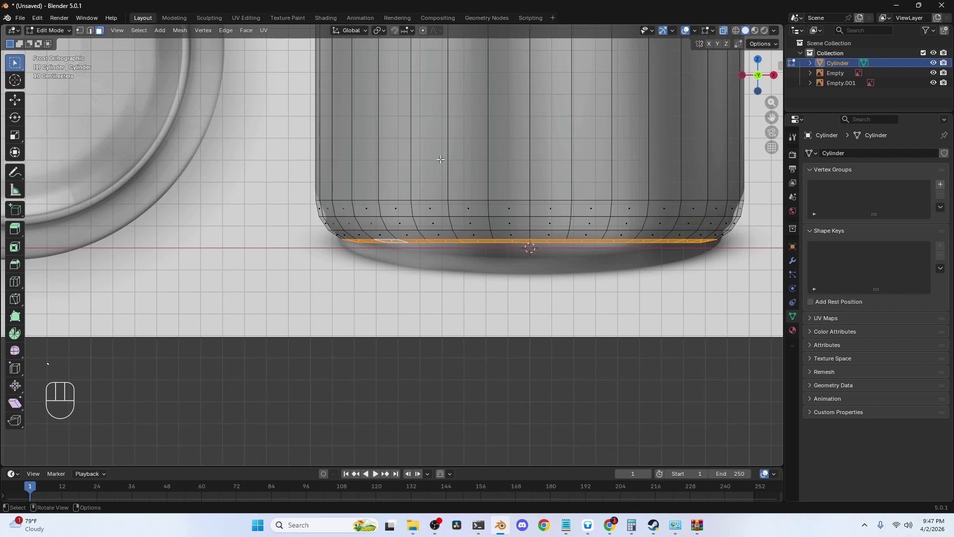
pyautogui.press('e')
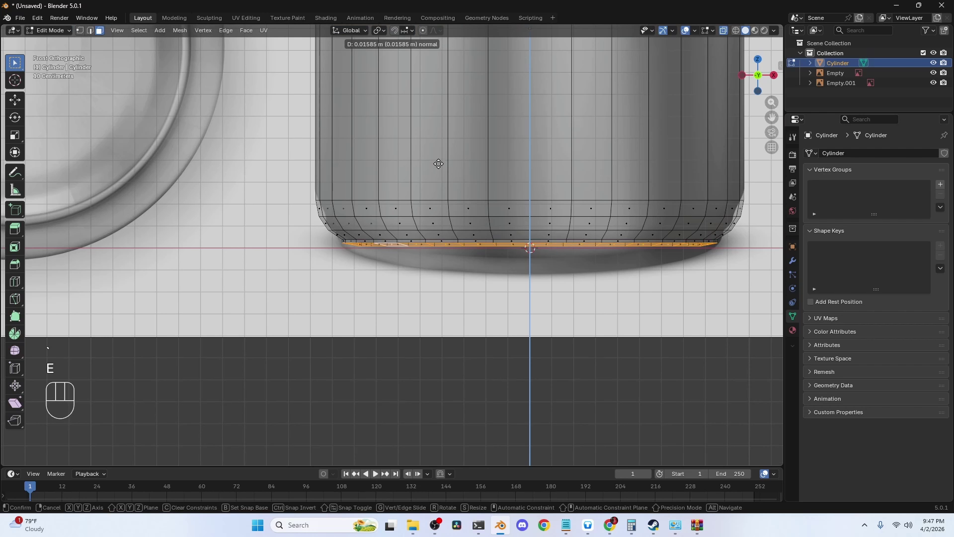
pyautogui.click(437, 170)
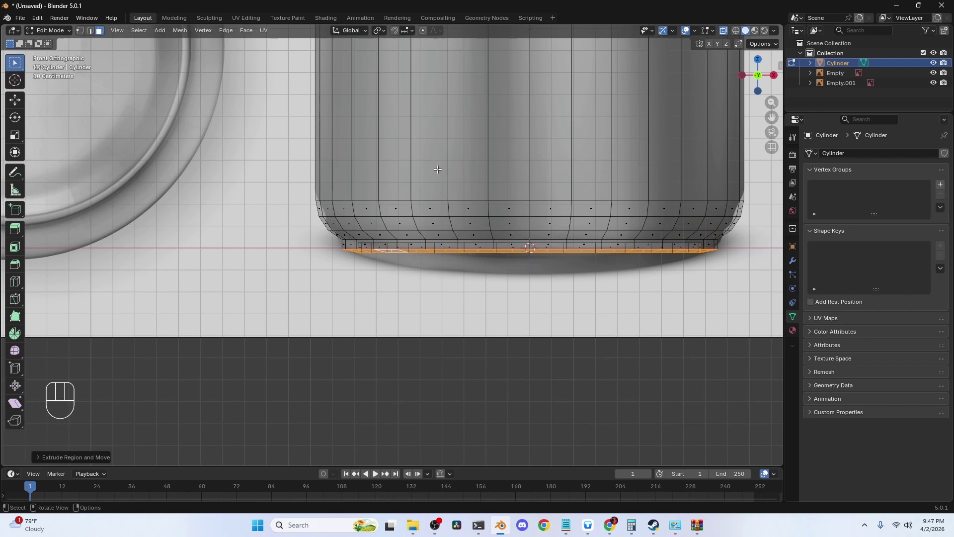
# Step: Flatten the extruded base ring by scaling it to 0 on Z, and raise it about 0.016 m along Z
pyautogui.press('s')
pyautogui.press('z')
pyautogui.press('0')
pyautogui.press('Return')
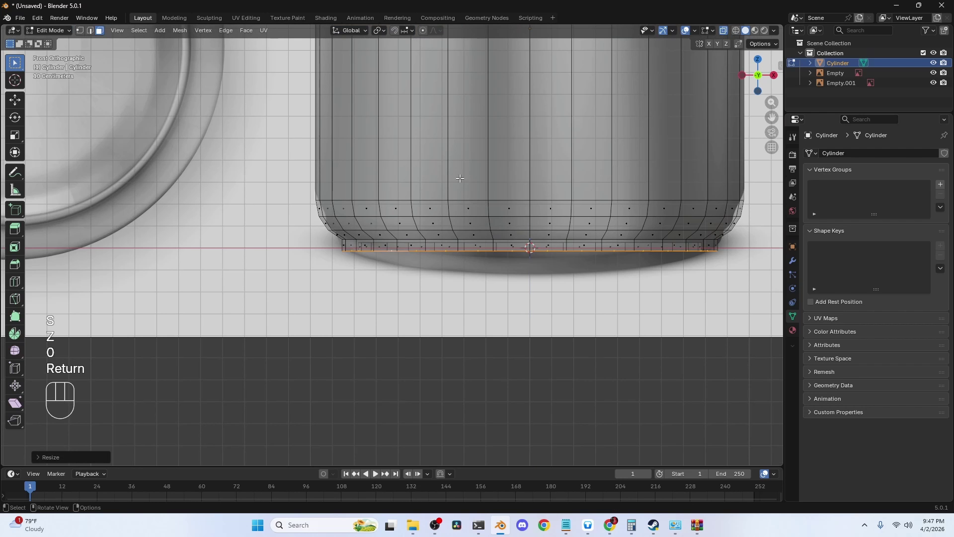
pyautogui.press('g')
pyautogui.press('z')
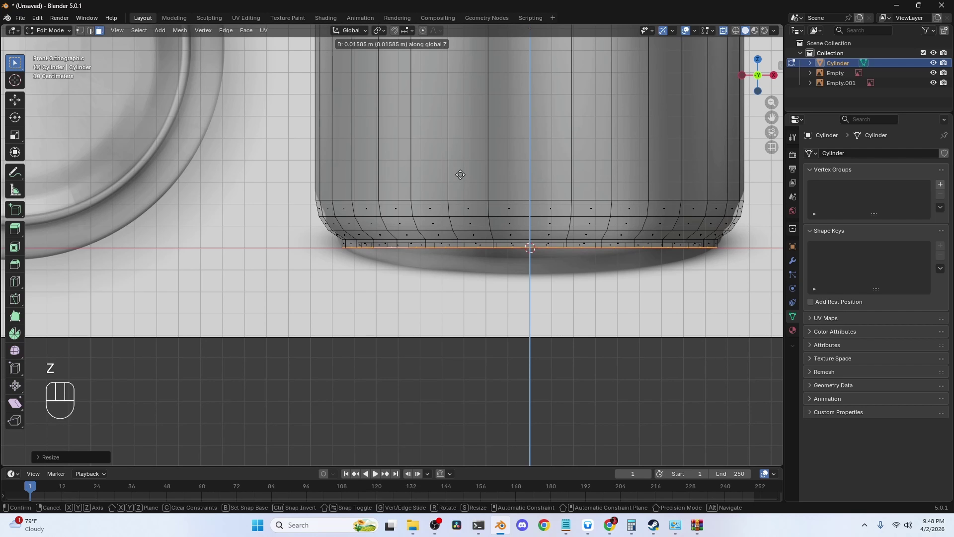
pyautogui.click(461, 175)
# Step: Inset the can's flat bottom face by about 0.094 m
pyautogui.scroll(-3, 487, 214)
pyautogui.hotkey('alt', 'z')
pyautogui.hotkey('alt', 'z')
pyautogui.hotkey('alt', 'z')
pyautogui.press('Tab')
pyautogui.moveTo(486, 214); pyautogui.dragTo(429, 214, button='middle')
pyautogui.press('Tab')
pyautogui.click(470, 230)
pyautogui.hotkey('ctrl', 'z')
pyautogui.hotkey('ctrl', 'z')
pyautogui.hotkey('ctrl', 'z')
pyautogui.press('i')
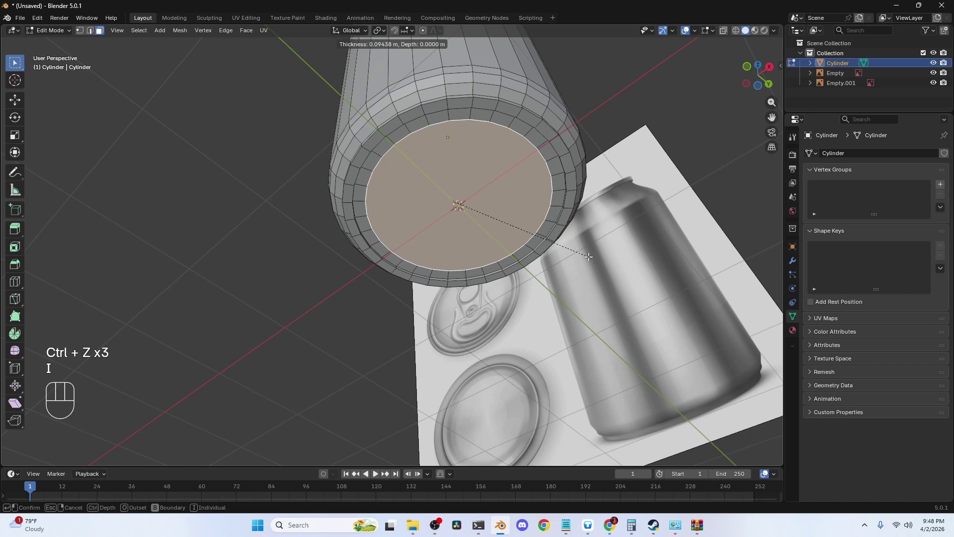
pyautogui.click(588, 257)
# Step: Repeat the bottom face inset in concentric rings until only a small centre disc remains
pyautogui.hotkey('shift', 'r')
pyautogui.hotkey('shift', 'r')
pyautogui.hotkey('shift', 'r')
pyautogui.hotkey('shift', 'r')
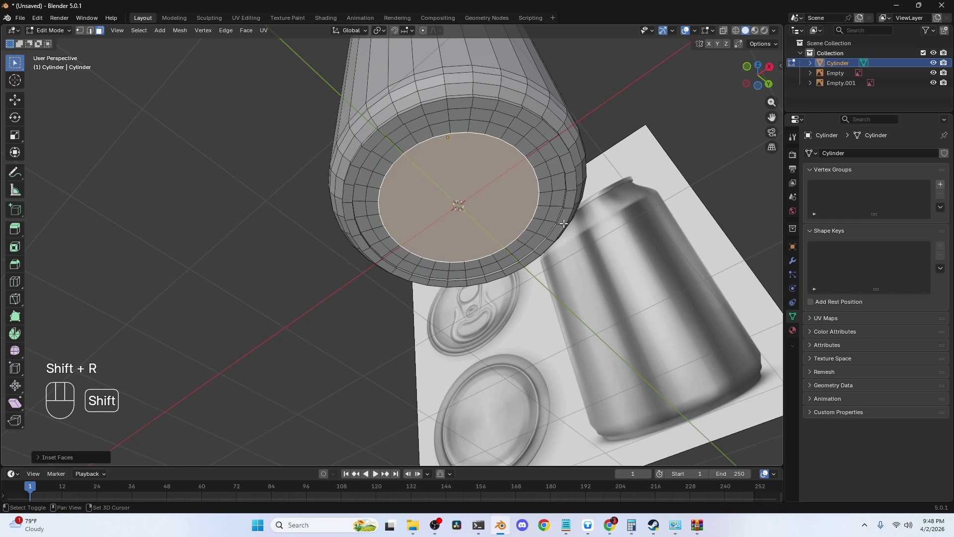
pyautogui.hotkey('shift', 'r')
pyautogui.hotkey('shift', 'r')
pyautogui.moveTo(564, 223); pyautogui.dragTo(545, 210, button='middle')
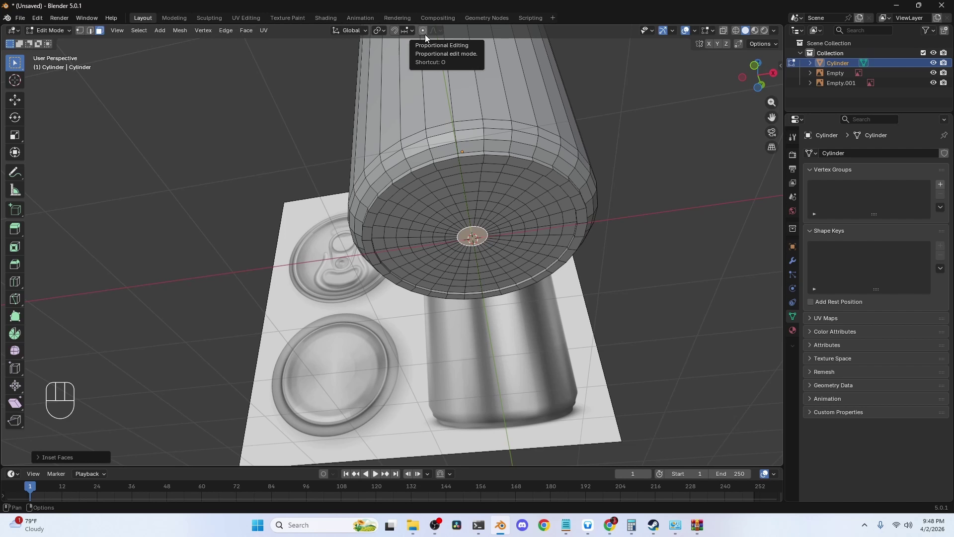
# Step: Turn on proportional editing with Sphere falloff and raise the bottom's centre disc about 0.058 m along Z, with a proportional size of about 0.62 m
pyautogui.press('o')
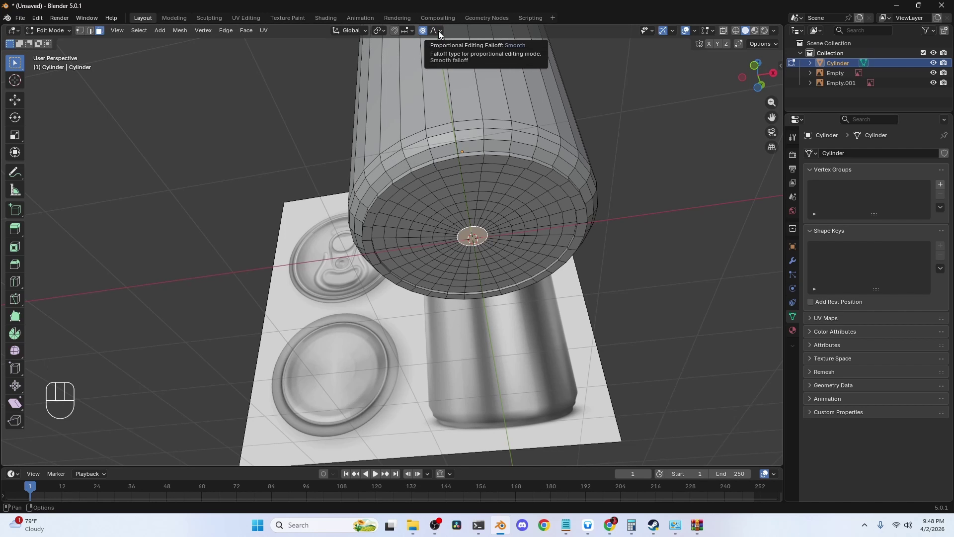
pyautogui.click(438, 30)
pyautogui.click(423, 88)
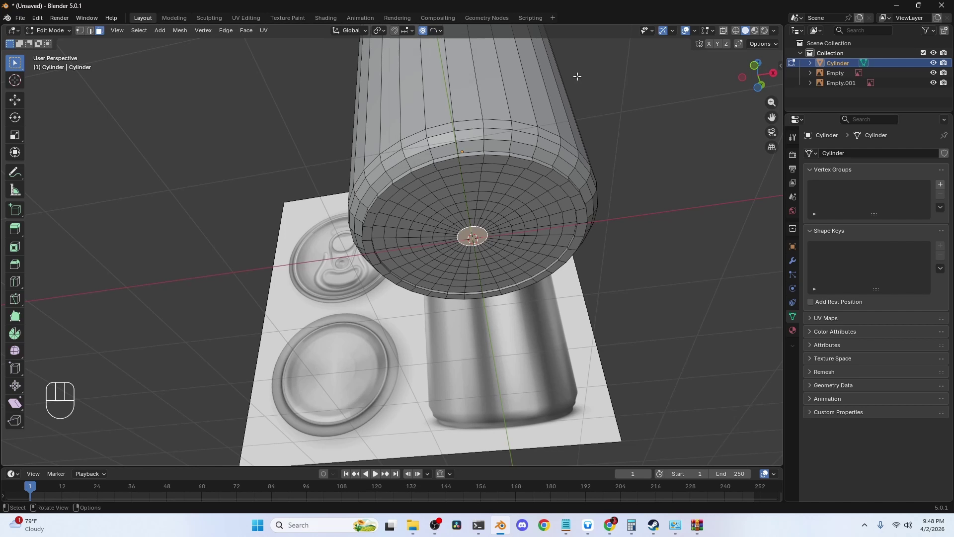
pyautogui.press('g')
pyautogui.press('z')
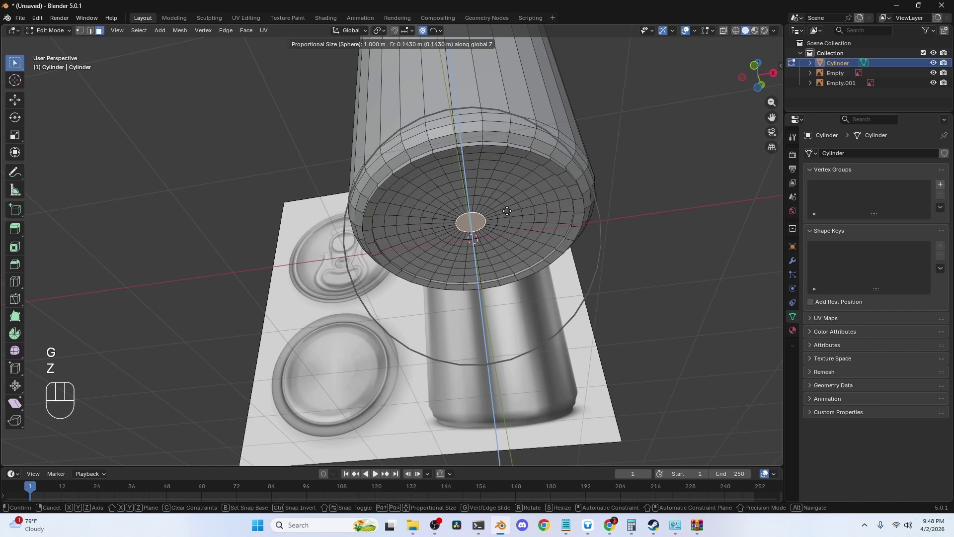
pyautogui.scroll(4, 502, 185)
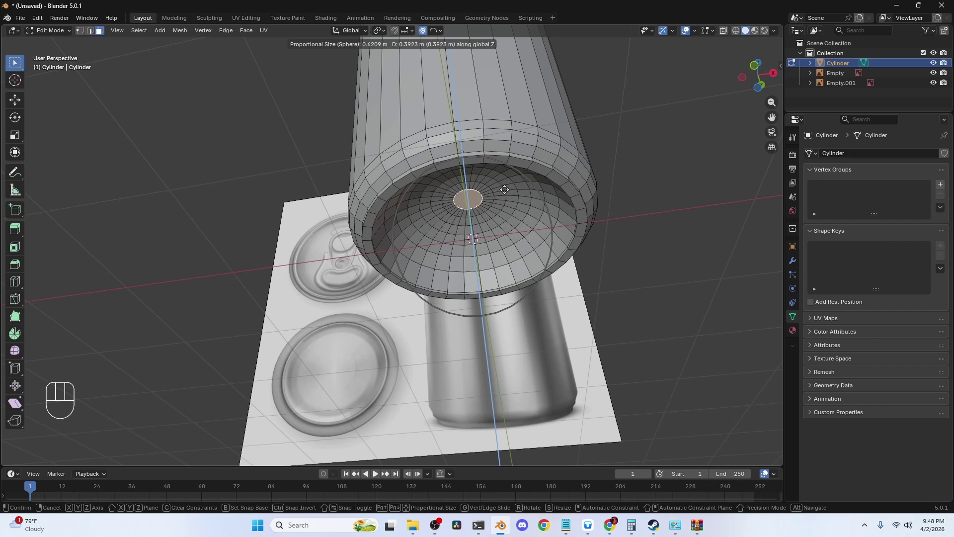
pyautogui.scroll(1, 503, 203)
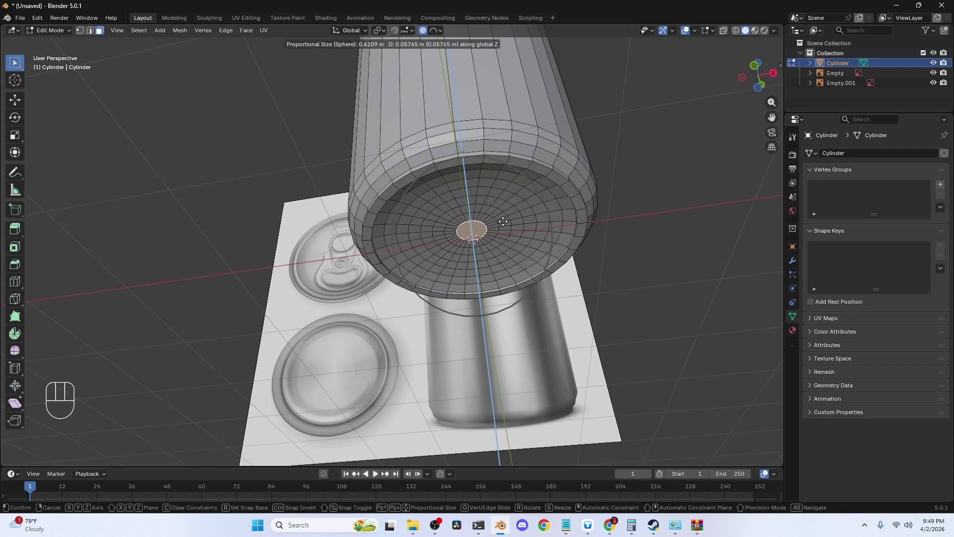
pyautogui.click(502, 221)
# Step: Extrude the can's open top edge loop upward along Z by about 0.10 m to match the reference rim in front view
pyautogui.moveTo(501, 222); pyautogui.dragTo(613, 247, button='middle')
pyautogui.press('`')
pyautogui.click(383, 111)
pyautogui.hotkey('alt', 'z')
pyautogui.hotkey('alt', 'z')
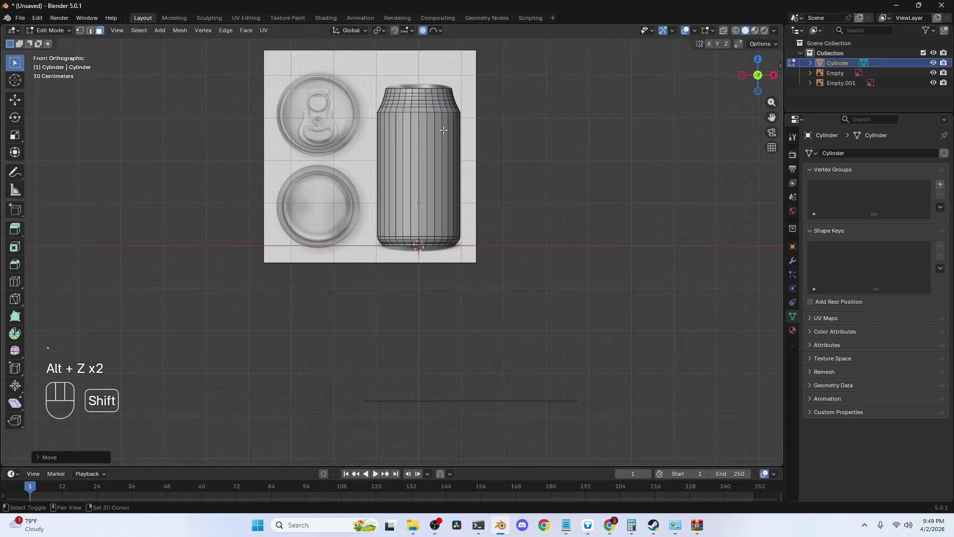
pyautogui.scroll(4, 467, 150)
pyautogui.press('2')
pyautogui.press('1')
pyautogui.press('3')
pyautogui.press('1')
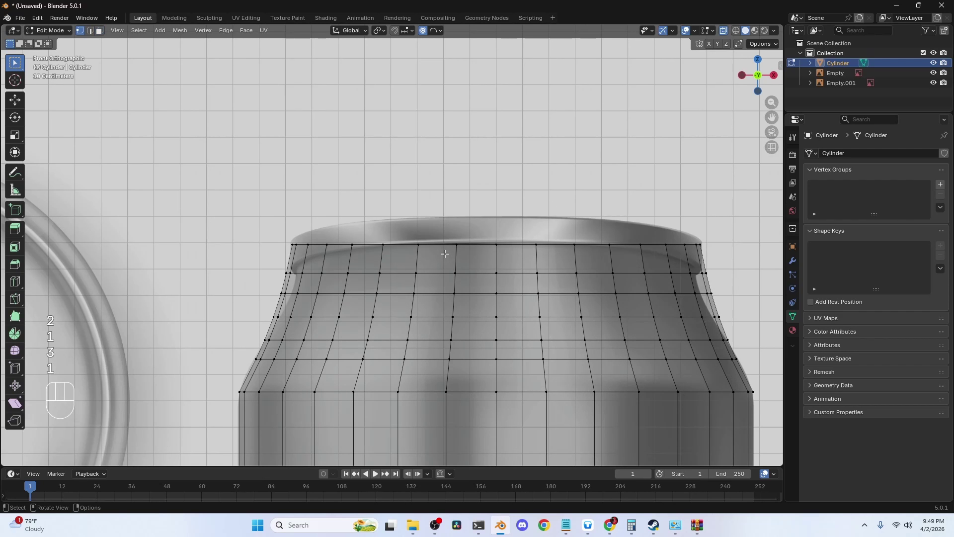
pyautogui.press('alt')
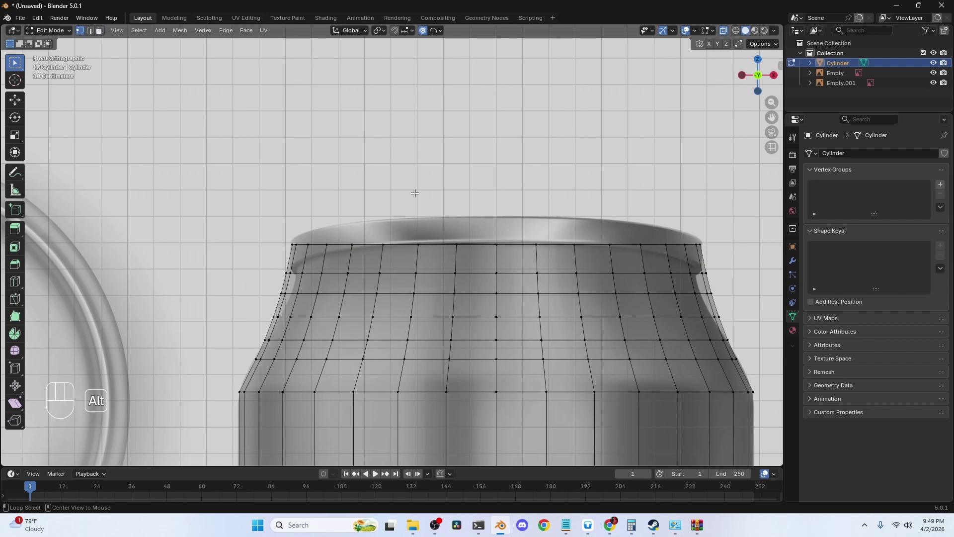
pyautogui.keyDown('alt'); pyautogui.click(434, 252); pyautogui.keyUp('alt')
pyautogui.press('e')
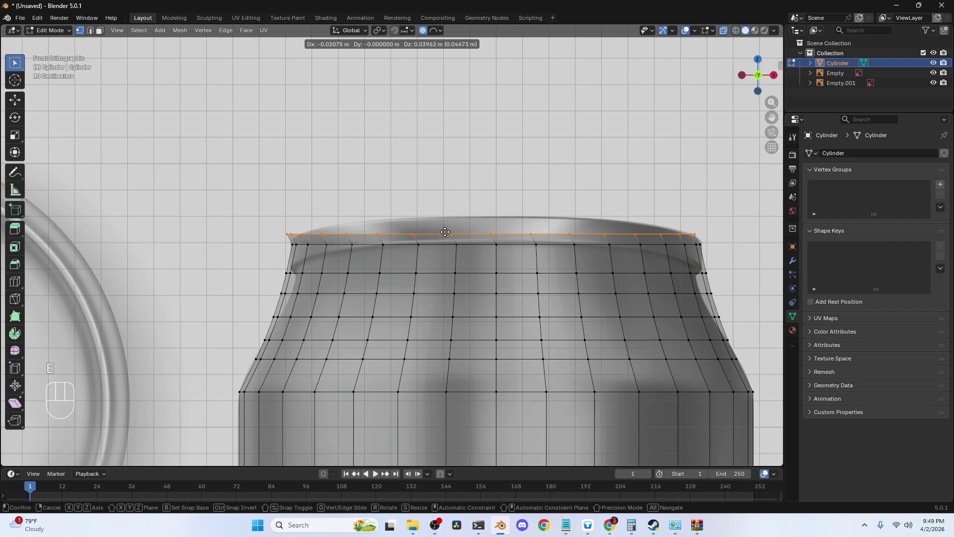
pyautogui.press('z')
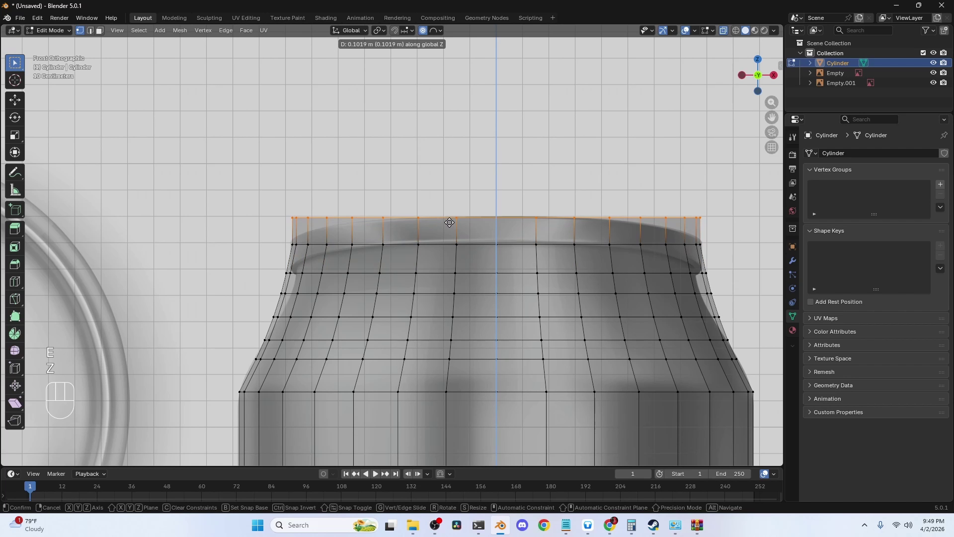
pyautogui.click(449, 221)
# Step: Extrude the top band of faces outward along its normals to give the rim thickness
pyautogui.press('3')
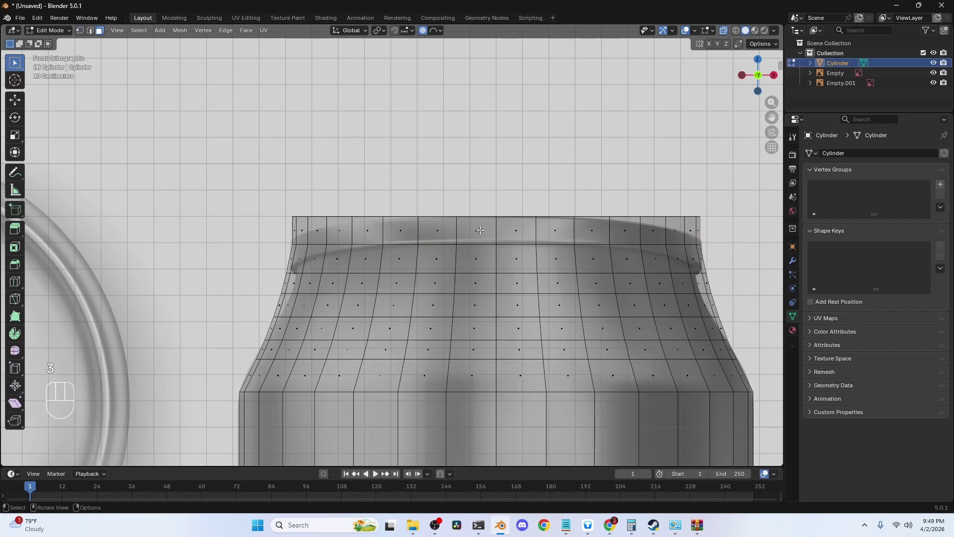
pyautogui.keyDown('alt'); pyautogui.click(455, 232); pyautogui.keyUp('alt')
pyautogui.moveTo(455, 232); pyautogui.dragTo(453, 228, button='middle')
pyautogui.hotkey('ctrl', 'z')
pyautogui.hotkey('ctrl', 'z')
pyautogui.hotkey('alt', 'z')
pyautogui.hotkey('alt', 'e')
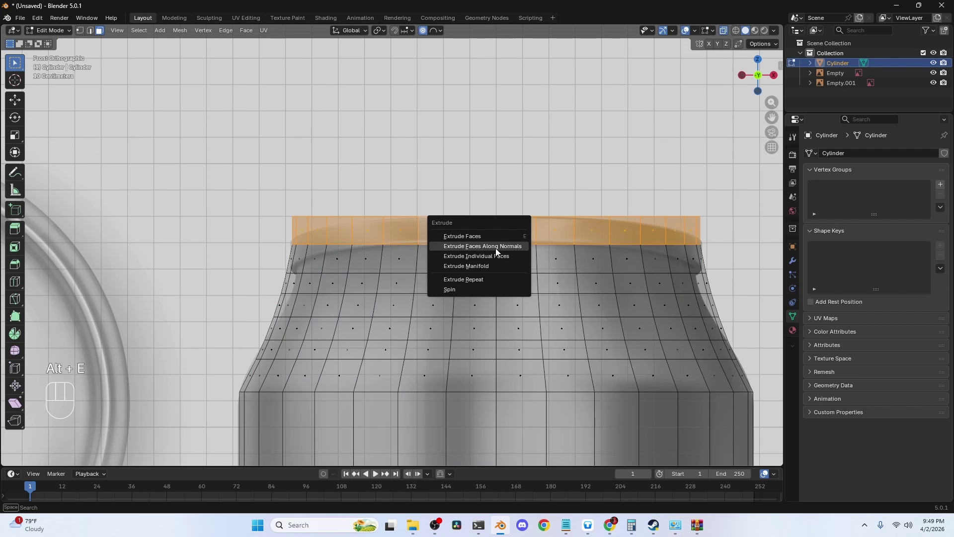
pyautogui.click(495, 247)
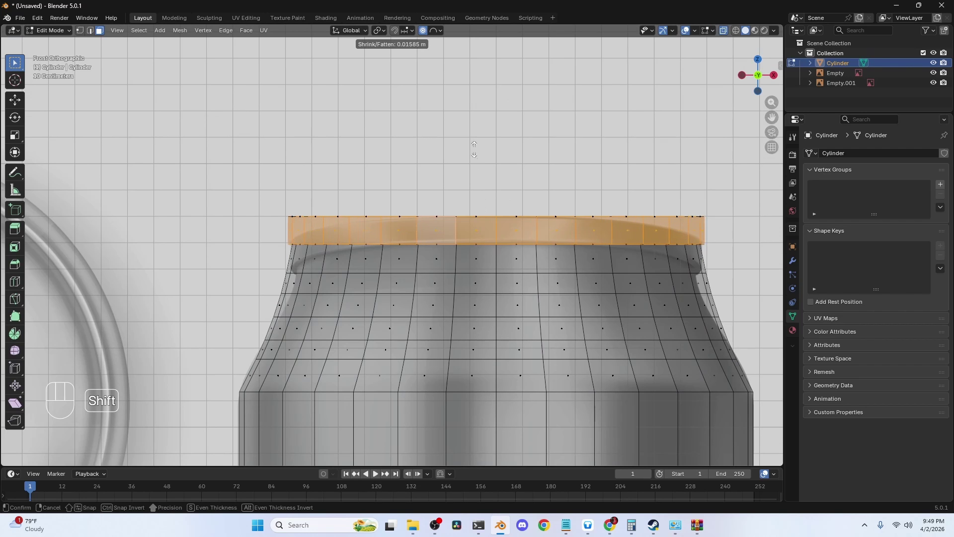
pyautogui.click(450, 101)
# Step: Select the edge loops bordering the thickened rim along its upper and lower sides
pyautogui.press('Tab')
pyautogui.moveTo(450, 115); pyautogui.dragTo(436, 244, button='middle')
pyautogui.hotkey('alt', 'z')
pyautogui.press('Tab')
pyautogui.press('2')
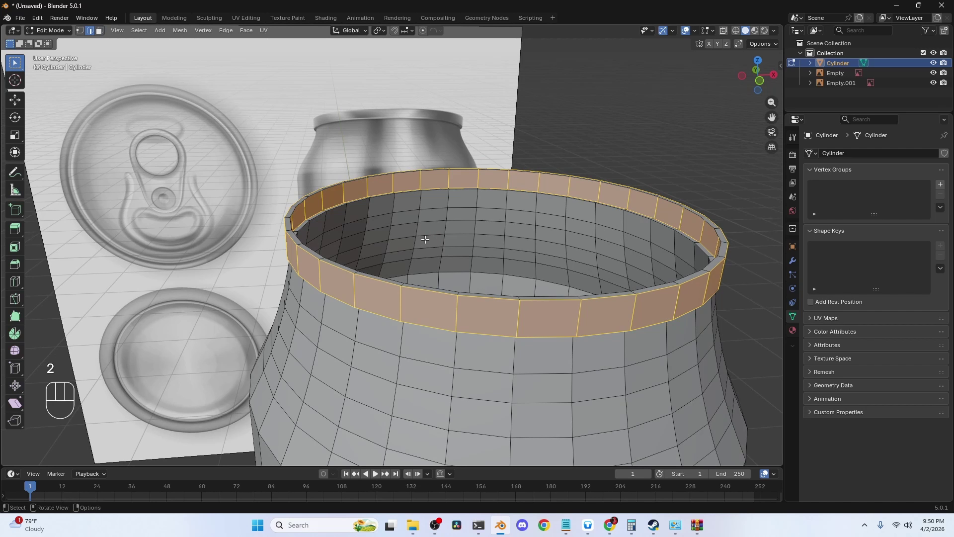
pyautogui.keyDown('alt'); pyautogui.keyDown('shift'); pyautogui.click(375, 307); pyautogui.keyUp('shift'); pyautogui.keyUp('alt')
pyautogui.moveTo(373, 312); pyautogui.dragTo(422, 239, button='middle')
pyautogui.hotkey('ctrl', 'b')
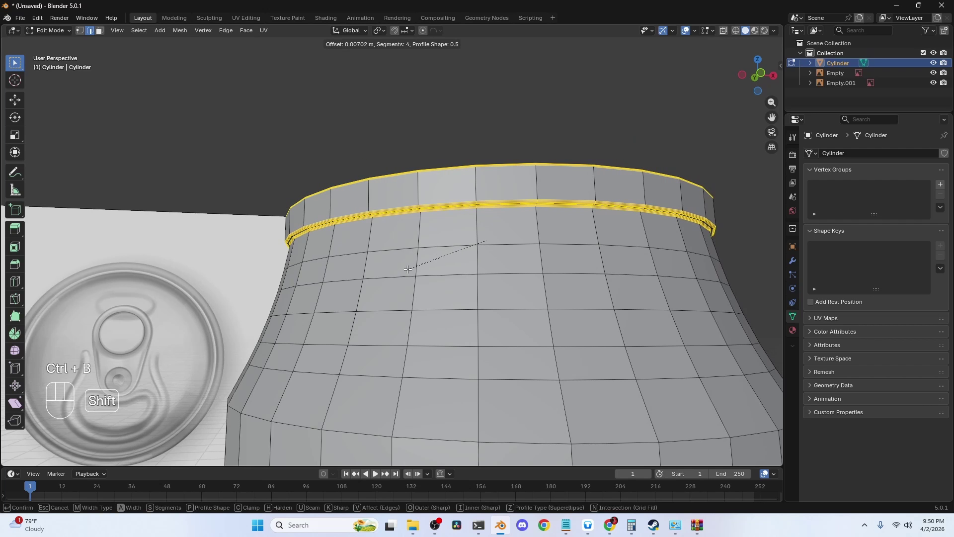
pyautogui.keyDown('shift'); pyautogui.scroll(-2, 415, 256); pyautogui.keyUp('shift')
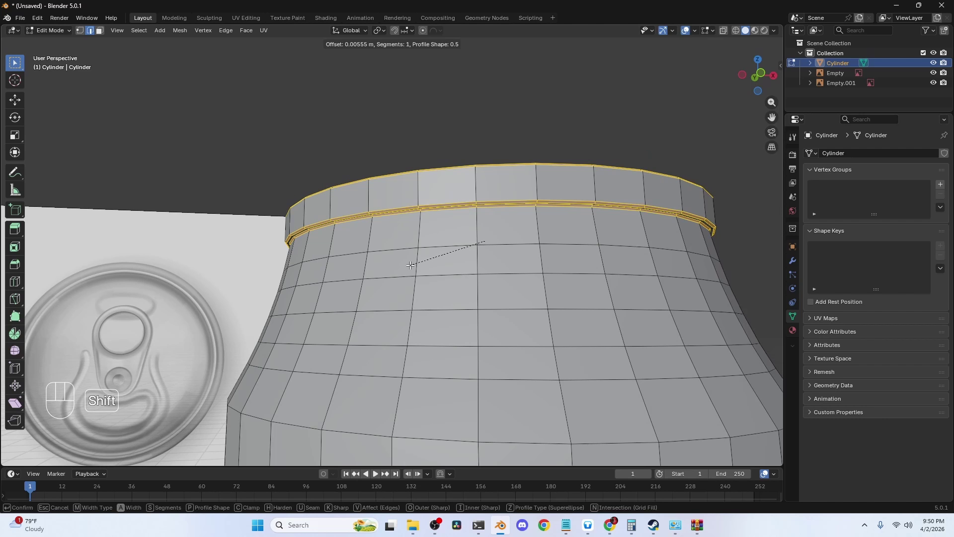
pyautogui.press('Escape')
# Step: Bevel the selected rim edge loops by about 0.005 m with 2 segments
pyautogui.moveTo(418, 258); pyautogui.dragTo(432, 247, button='middle')
pyautogui.hotkey('ctrl', 'b')
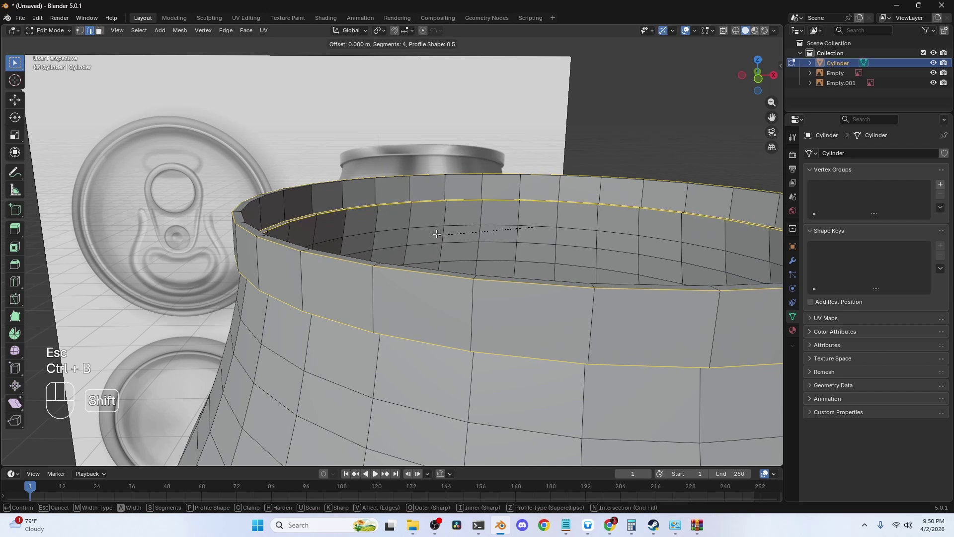
pyautogui.scroll(-4, 418, 168)
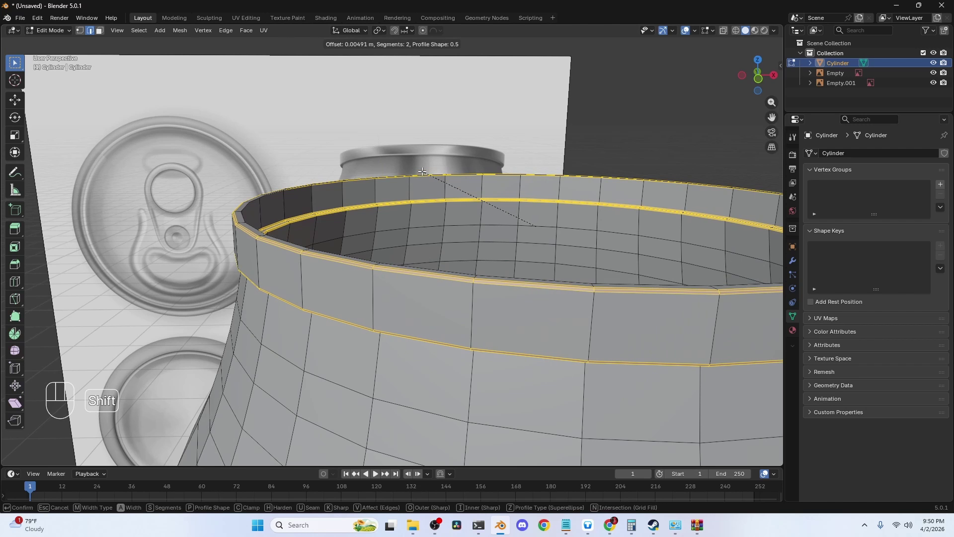
pyautogui.click(422, 171)
# Step: Bevel the edge loop where the shoulder meets the straight can body with 2 segments
pyautogui.moveTo(422, 172); pyautogui.dragTo(392, 291, button='middle')
pyautogui.scroll(-5, 395, 224)
pyautogui.keyDown('alt'); pyautogui.click(394, 308); pyautogui.keyUp('alt')
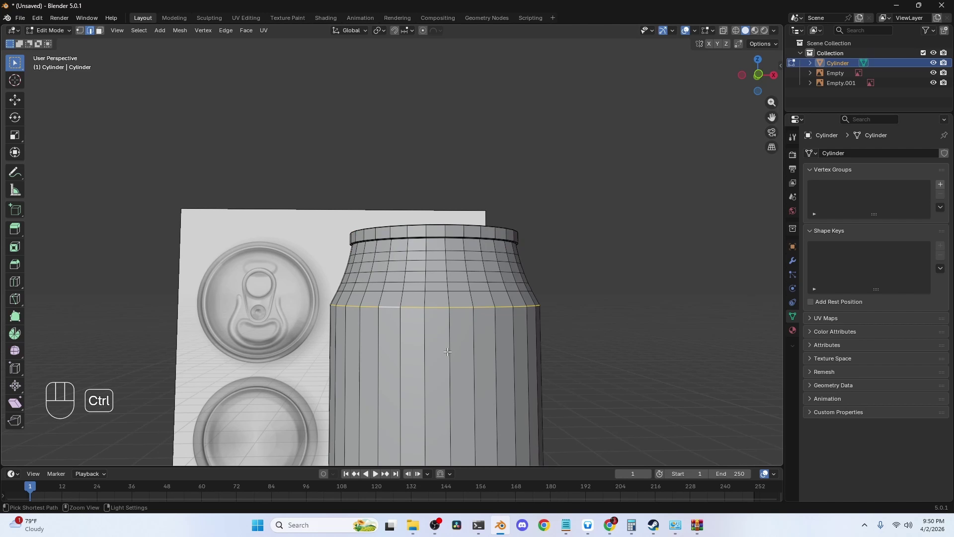
pyautogui.hotkey('ctrl', 'b')
pyautogui.click(454, 380)
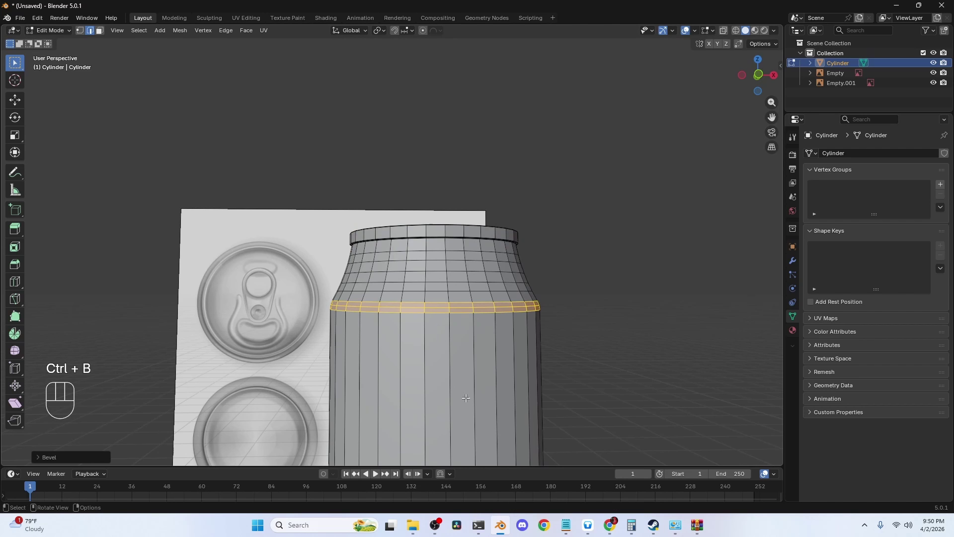
# Step: Bevel the edge loops around the base's bottom ring and the dome's outer border with 2 segments
pyautogui.press('KP_1')
pyautogui.scroll(3, 440, 164)
pyautogui.keyDown('shift'); pyautogui.moveTo(439, 165); pyautogui.dragTo(383, 342, button='middle'); pyautogui.keyUp('shift')
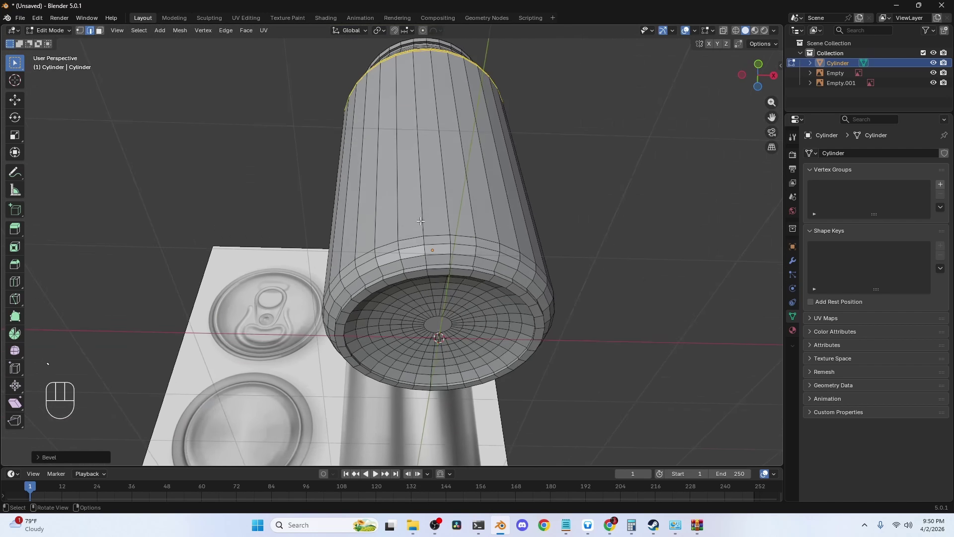
pyautogui.scroll(4, 383, 343)
pyautogui.keyDown('alt'); pyautogui.click(383, 341); pyautogui.keyUp('alt')
pyautogui.keyDown('alt'); pyautogui.keyDown('shift'); pyautogui.click(385, 332); pyautogui.keyUp('shift'); pyautogui.keyUp('alt')
pyautogui.keyDown('alt'); pyautogui.keyDown('shift'); pyautogui.click(390, 358); pyautogui.keyUp('shift'); pyautogui.keyUp('alt')
pyautogui.moveTo(390, 358); pyautogui.dragTo(352, 362, button='middle')
pyautogui.keyDown('alt'); pyautogui.keyDown('shift'); pyautogui.click(282, 400); pyautogui.keyUp('shift'); pyautogui.keyUp('alt')
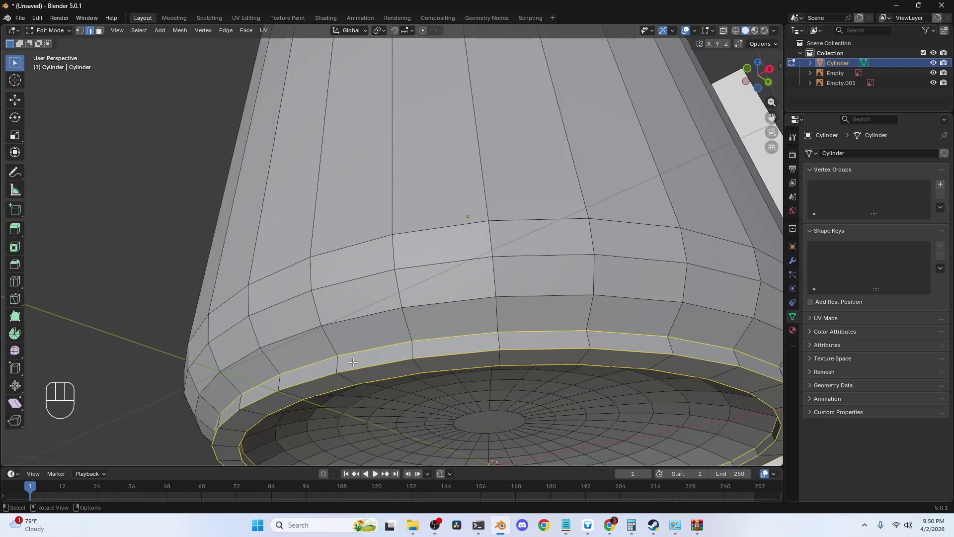
pyautogui.hotkey('ctrl', 'b')
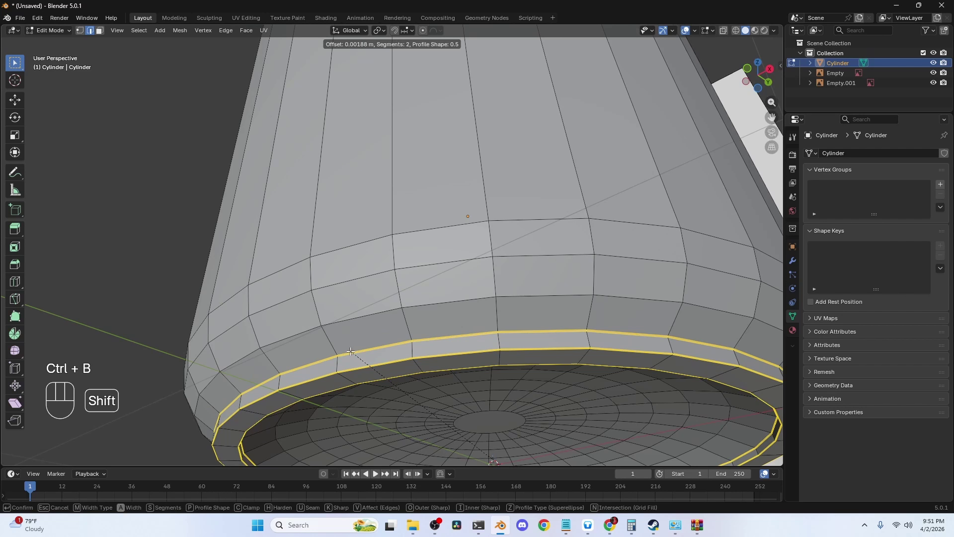
pyautogui.click(343, 337)
# Step: Return to Object Mode, add a level 2 Subdivision modifier to the can and shade it smooth
pyautogui.scroll(-5, 342, 338)
pyautogui.press('`')
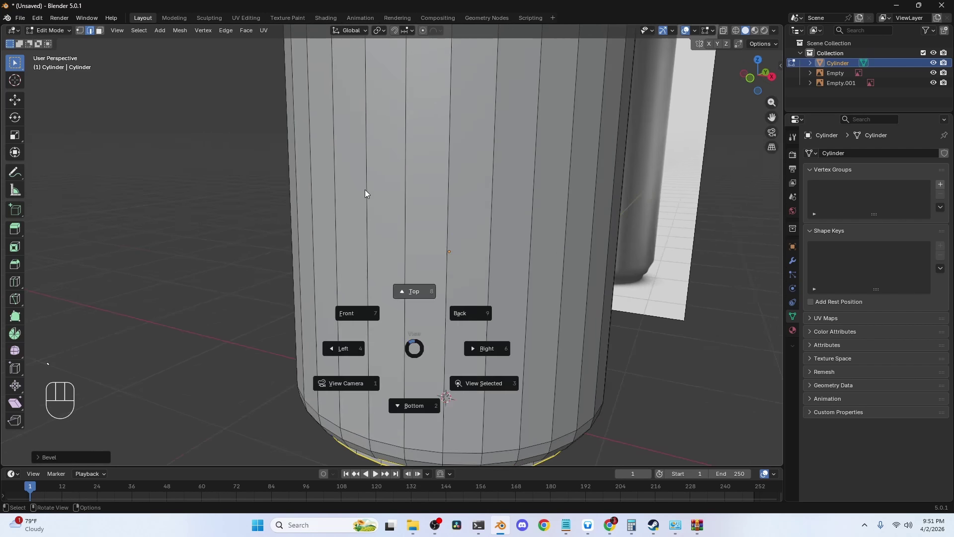
pyautogui.click(370, 175)
pyautogui.press('`')
pyautogui.click(365, 200)
pyautogui.scroll(-2, 409, 175)
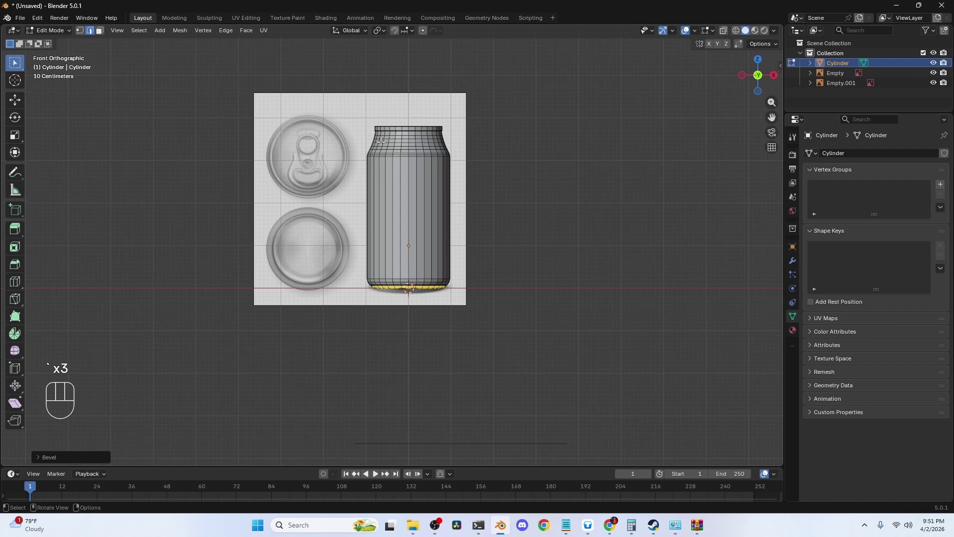
pyautogui.keyDown('shift'); pyautogui.moveTo(409, 175); pyautogui.dragTo(403, 238, button='middle'); pyautogui.keyUp('shift')
pyautogui.press('Tab')
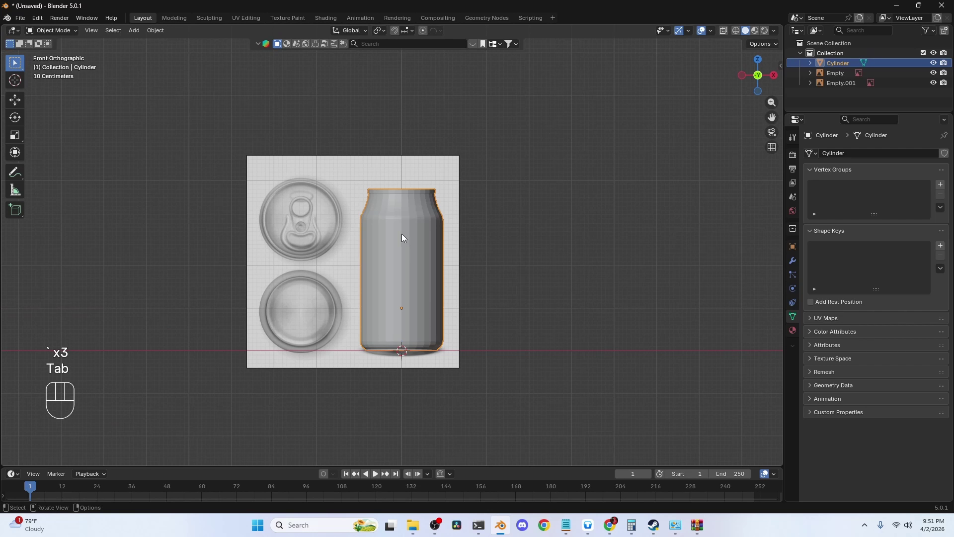
pyautogui.hotkey('ctrl', '2')
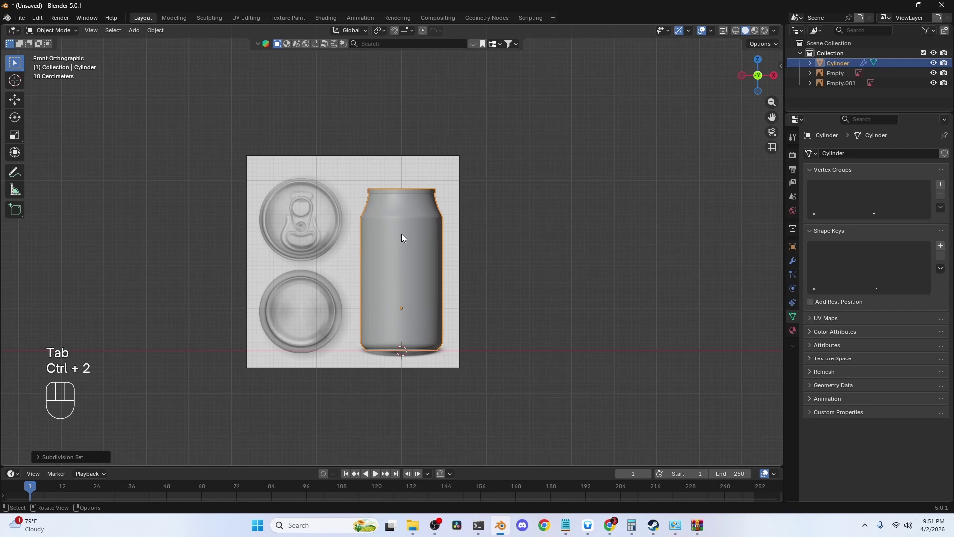
pyautogui.rightClick(402, 233)
pyautogui.click(401, 233)
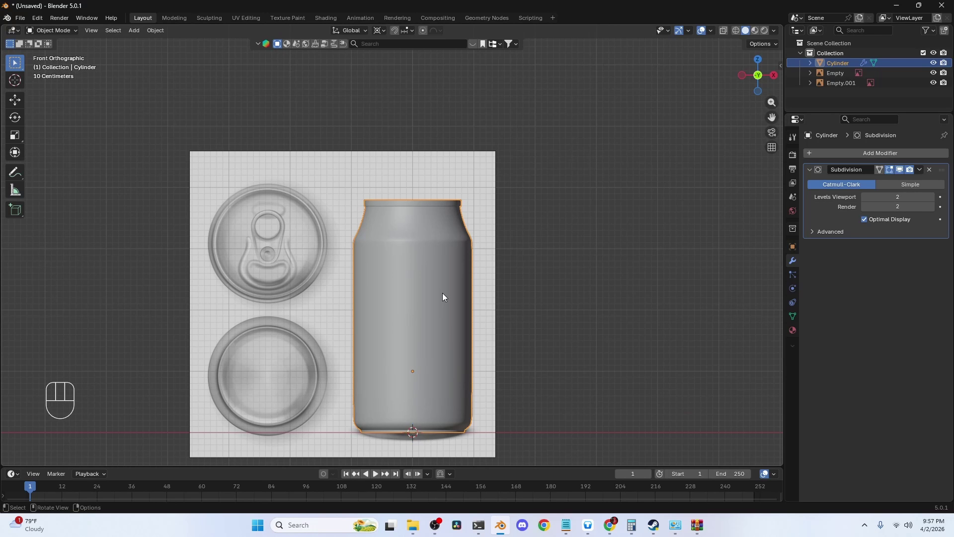
# Step: Extrude the rim's open top edge loop downward along Z to form an inner wall inside the can's mouth
pyautogui.press('g')
pyautogui.press('Escape')
pyautogui.press('Tab')
pyautogui.moveTo(436, 231); pyautogui.dragTo(424, 279, button='middle')
pyautogui.press('1')
pyautogui.scroll(5, 424, 279)
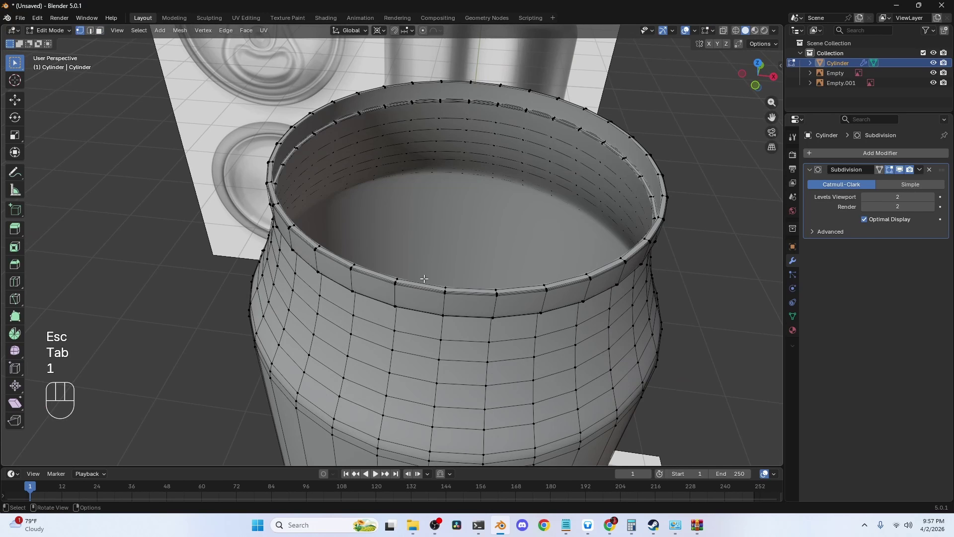
pyautogui.keyDown('alt'); pyautogui.click(389, 271); pyautogui.keyUp('alt')
pyautogui.moveTo(419, 264); pyautogui.dragTo(386, 260, button='middle')
pyautogui.press('e')
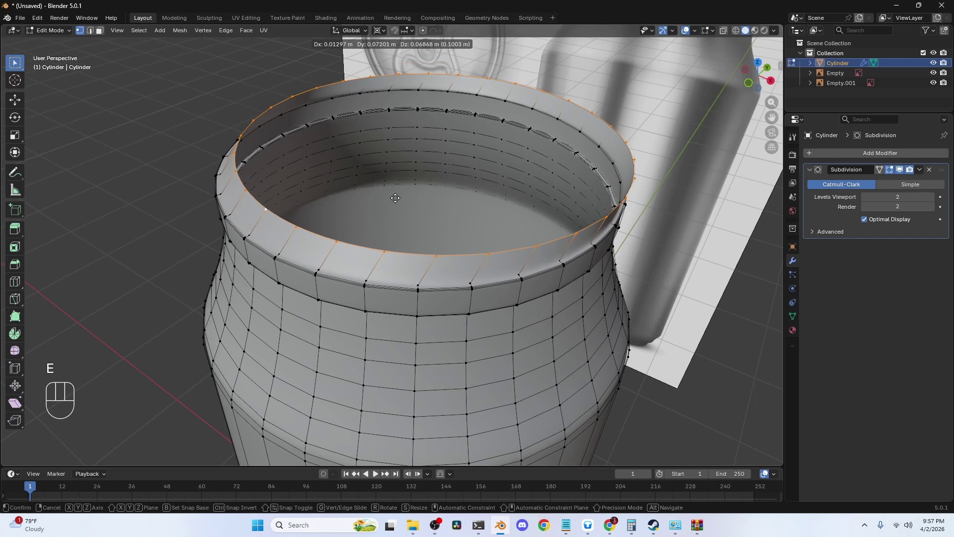
pyautogui.press('z')
pyautogui.press('shift')
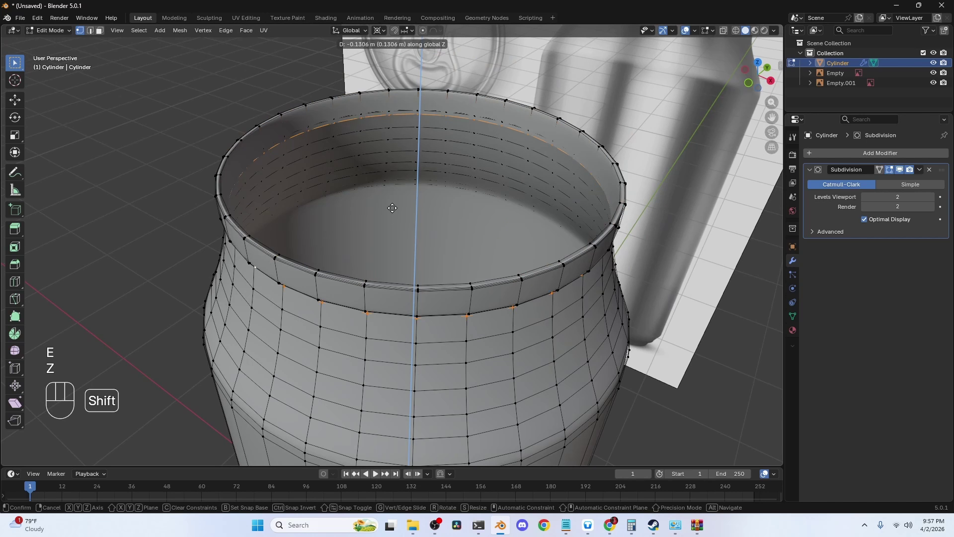
pyautogui.click(395, 160)
# Step: Bevel the edge loop along the top inner edge of the rim with 2 segments
pyautogui.keyDown('alt'); pyautogui.click(312, 260); pyautogui.keyUp('alt')
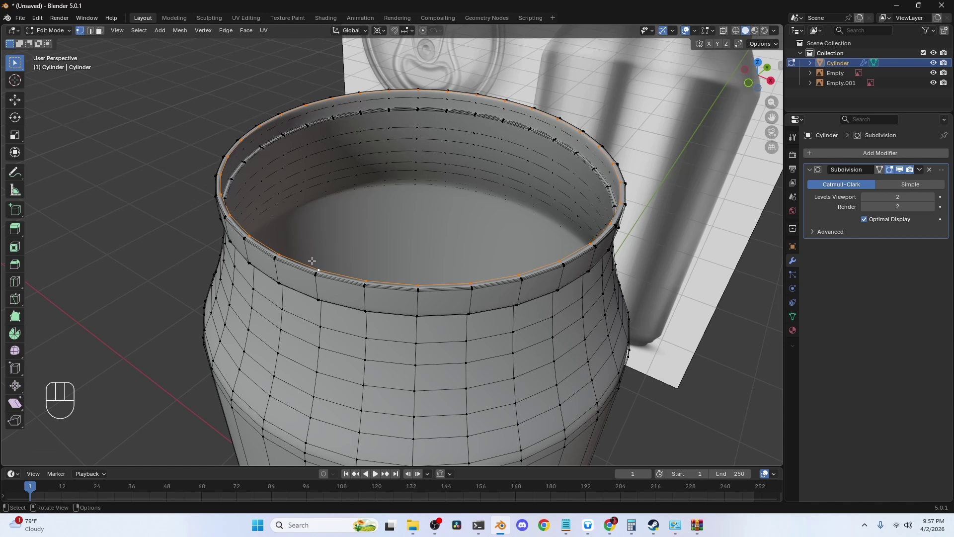
pyautogui.hotkey('ctrl', 'b')
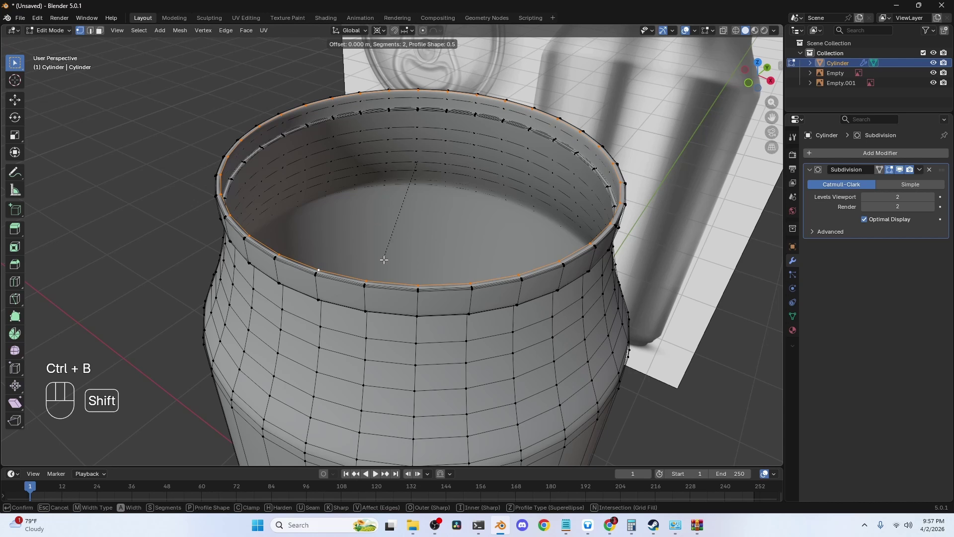
pyautogui.click(430, 319)
# Step: Duplicate the rim's lower inner edge loop in place, separate it into its own object and select that object
pyautogui.moveTo(334, 245); pyautogui.dragTo(323, 238, button='middle')
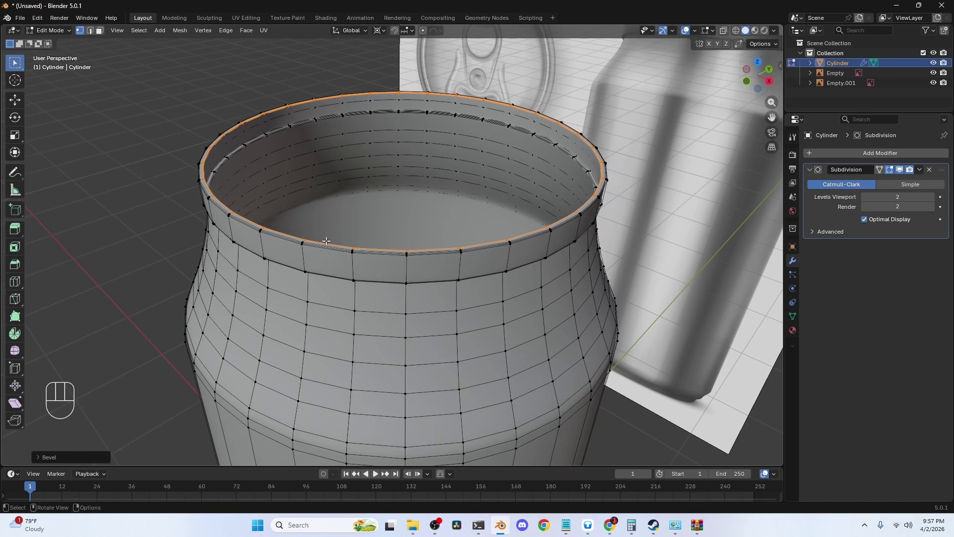
pyautogui.scroll(4, 255, 178)
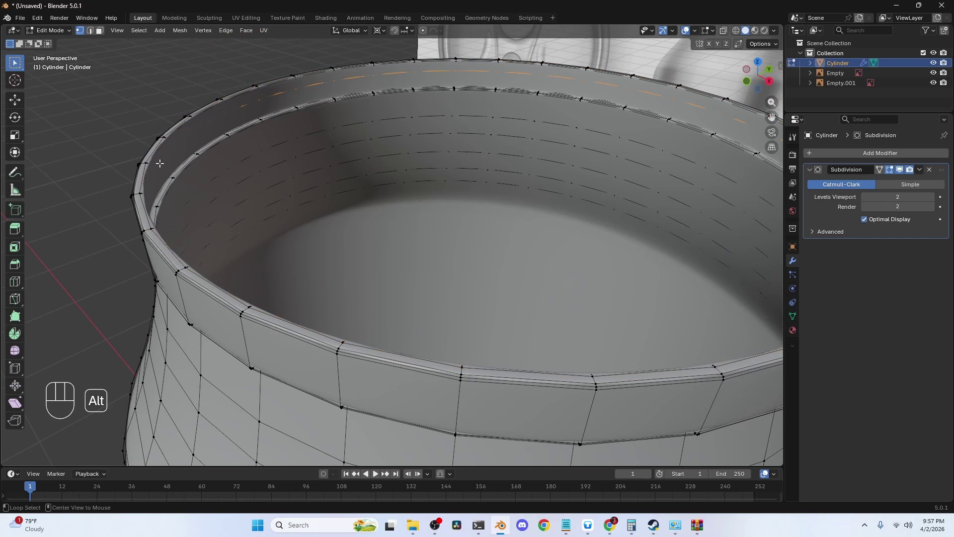
pyautogui.hotkey('alt', 'z')
pyautogui.moveTo(209, 162); pyautogui.dragTo(228, 164, button='middle')
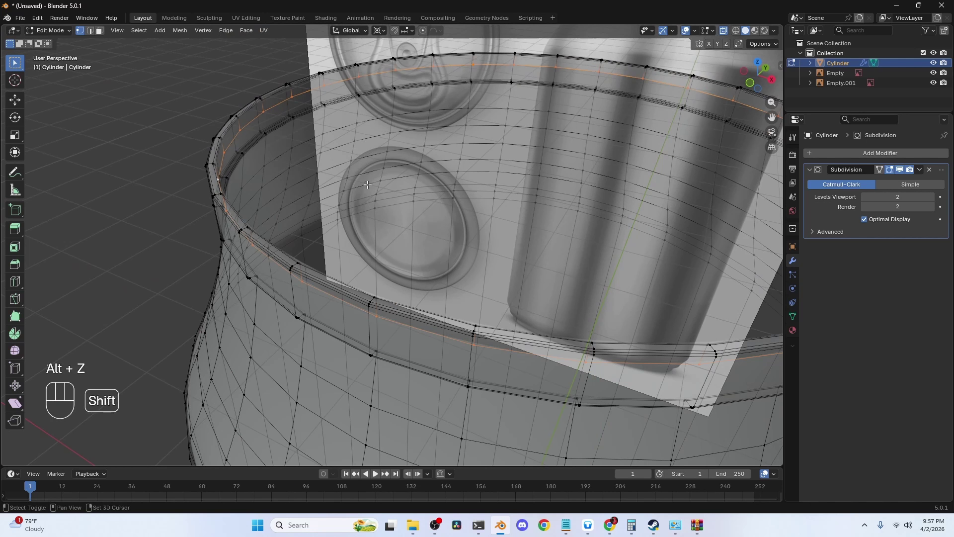
pyautogui.hotkey('shift', 'd')
pyautogui.press('Escape')
pyautogui.press('p')
pyautogui.click(363, 161)
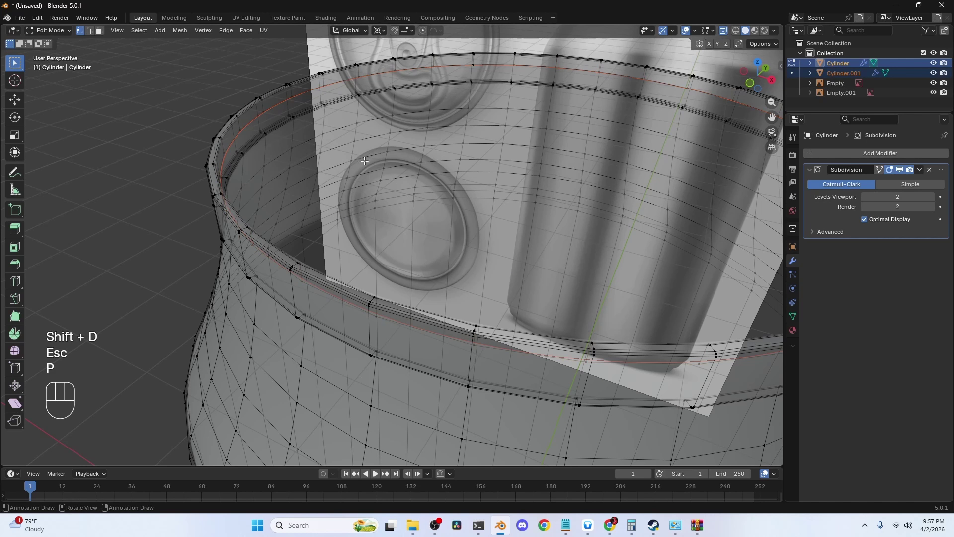
pyautogui.press('Tab')
pyautogui.click(842, 74)
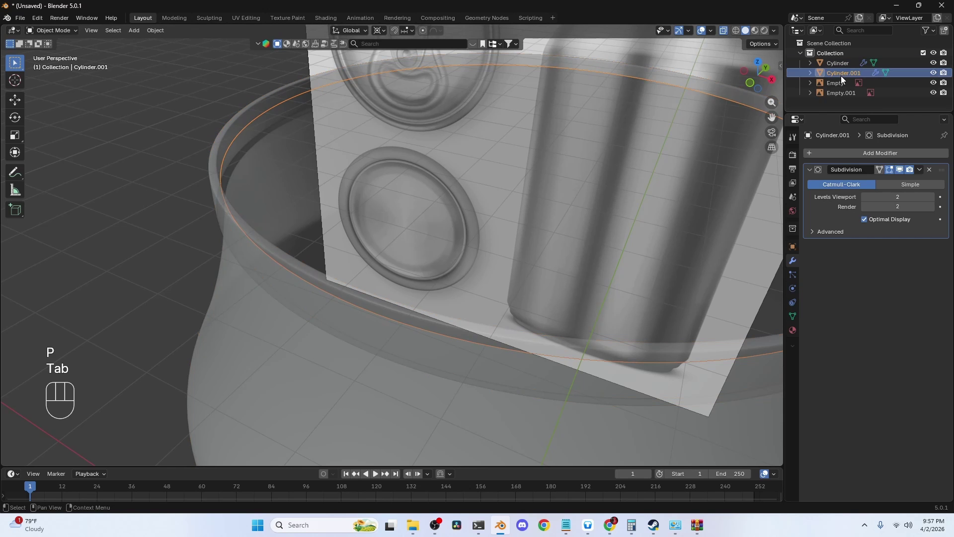
# Step: Select the whole separated ring and nudge it slightly upward within the rim, working from the front view
pyautogui.scroll(-2, 478, 208)
pyautogui.press('g')
pyautogui.press('1')
pyautogui.press('Escape')
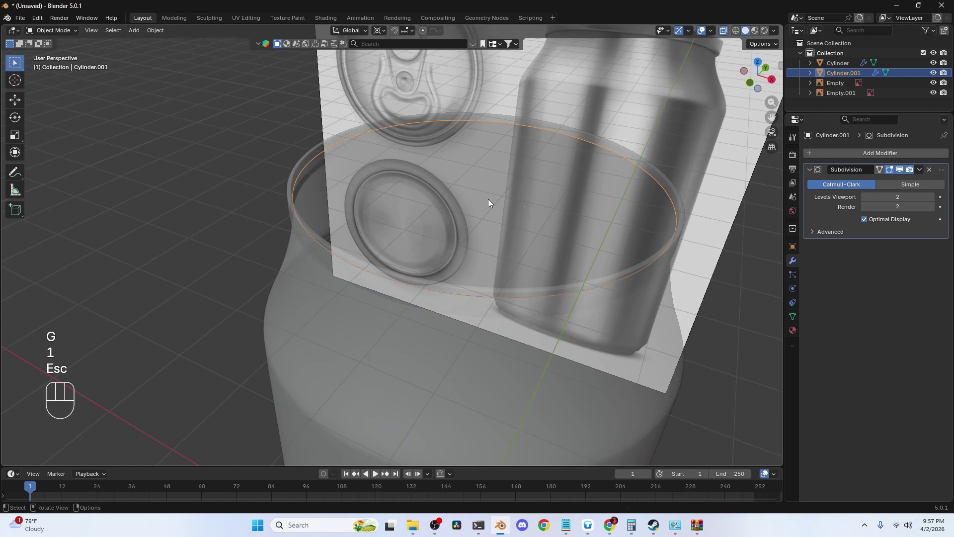
pyautogui.press('Tab')
pyautogui.scroll(2, 477, 198)
pyautogui.press('a')
pyautogui.press('`')
pyautogui.click(451, 165)
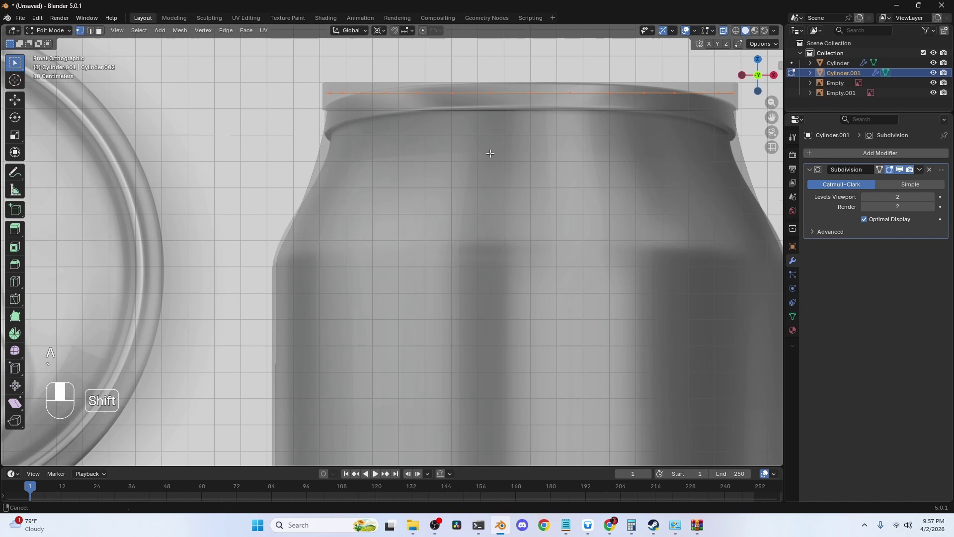
pyautogui.keyDown('shift'); pyautogui.moveTo(488, 150); pyautogui.dragTo(449, 209, button='middle'); pyautogui.keyUp('shift')
pyautogui.press('g')
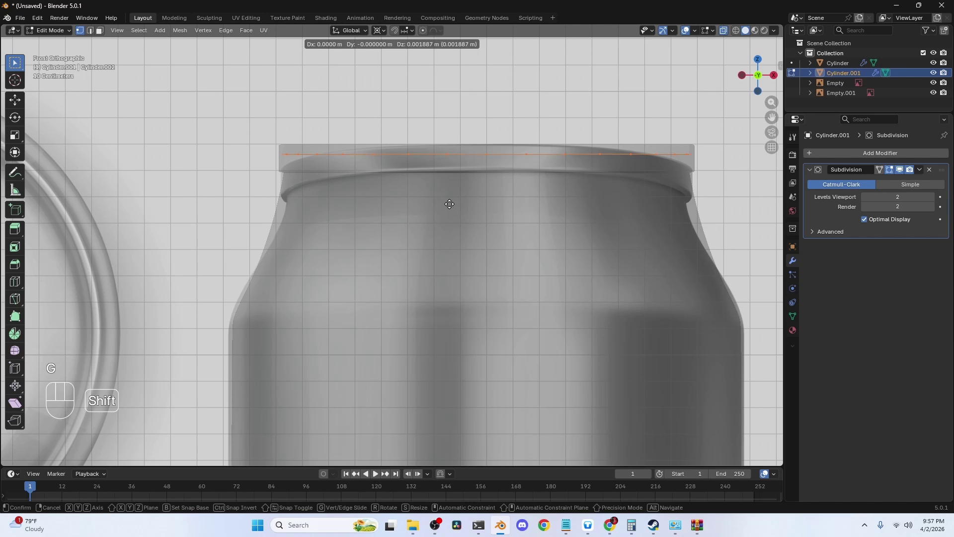
pyautogui.click(456, 166)
pyautogui.moveTo(456, 165); pyautogui.dragTo(555, 283, button='middle')
pyautogui.hotkey('alt', 'z')
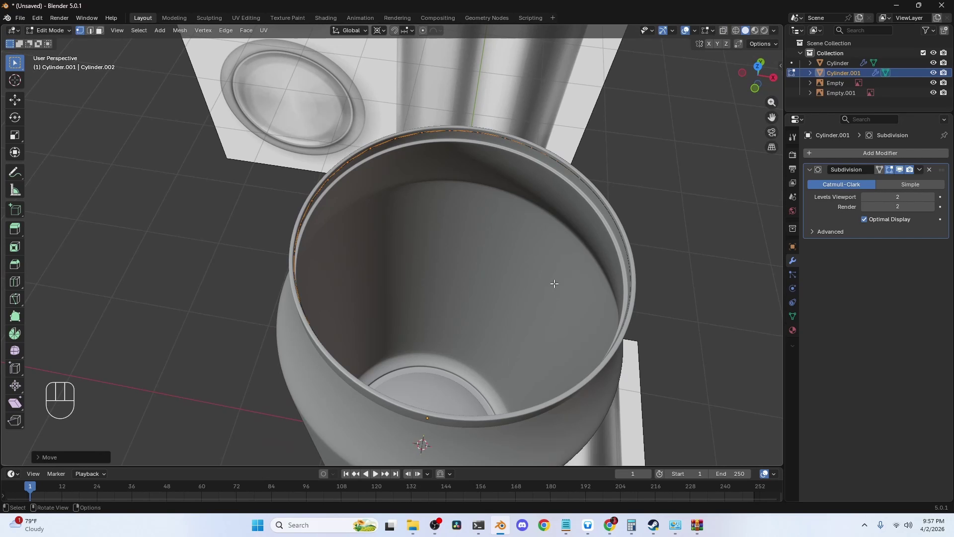
pyautogui.press('e')
pyautogui.press('s')
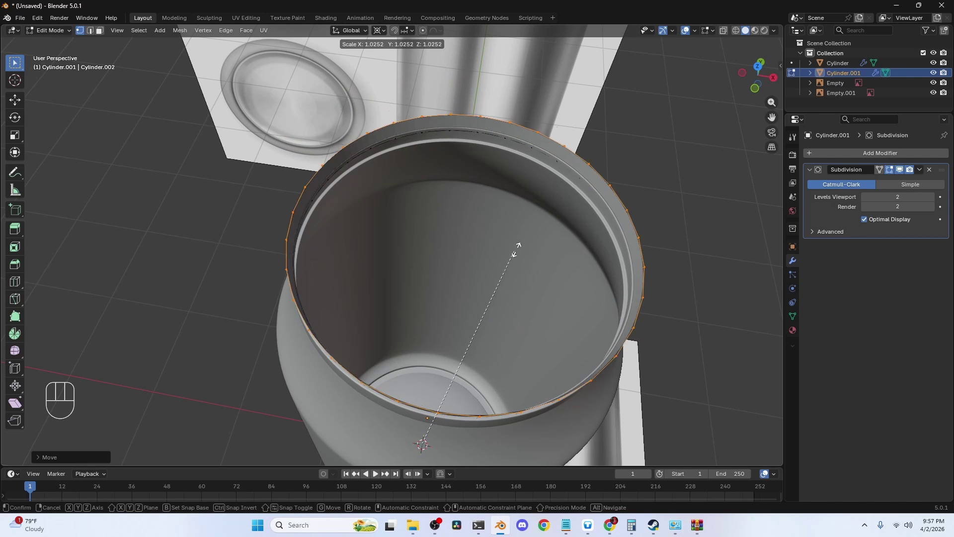
pyautogui.rightClick(522, 246)
pyautogui.hotkey('ctrl', 'z')
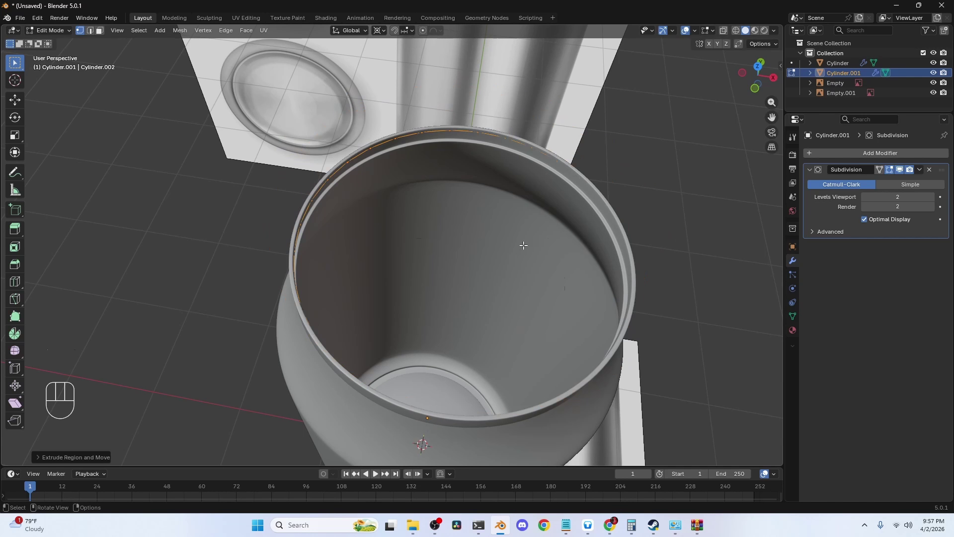
# Step: Switch the pivot point to the selection's centre and extrude the ring inward by scaling it down to form a flat lid border
pyautogui.press('.')
pyautogui.click(519, 197)
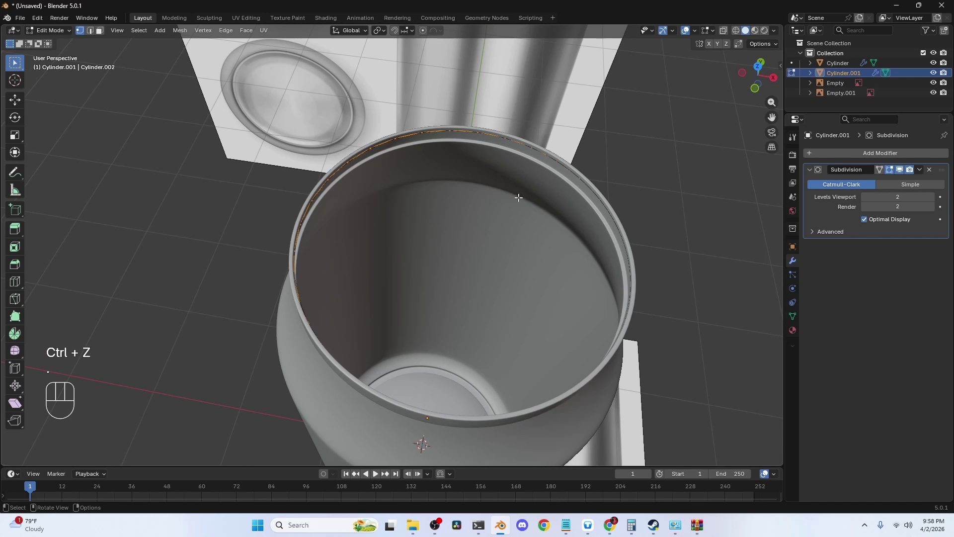
pyautogui.press('g')
pyautogui.rightClick(566, 224)
pyautogui.press('e')
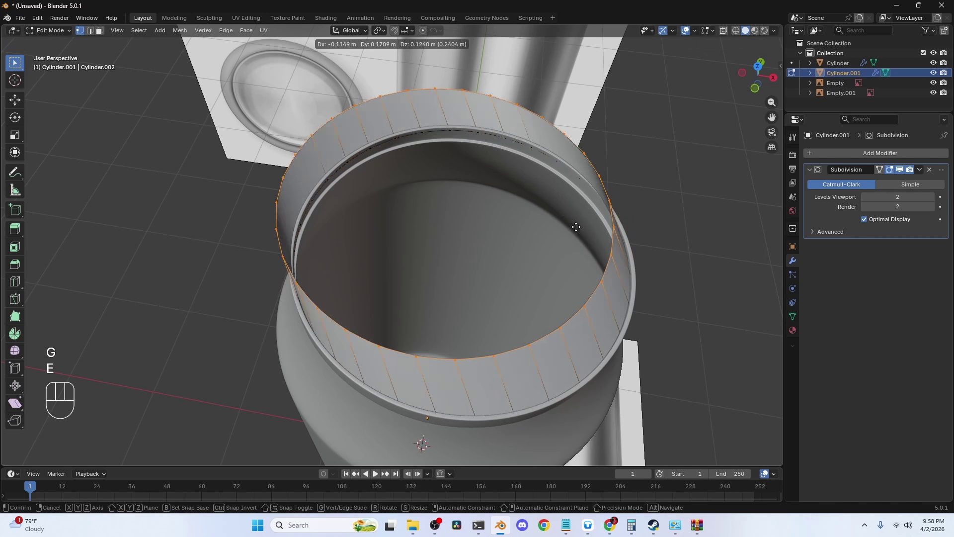
pyautogui.press('s')
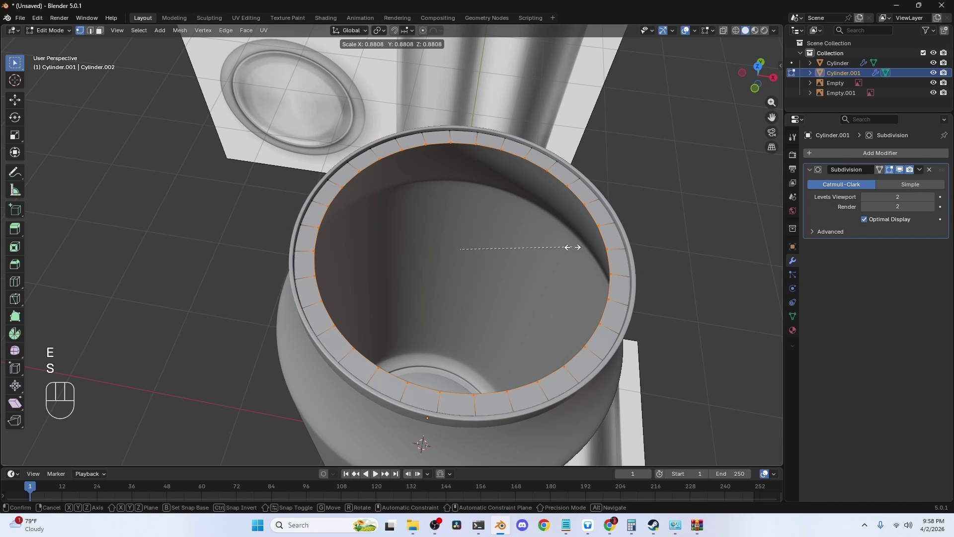
pyautogui.click(568, 247)
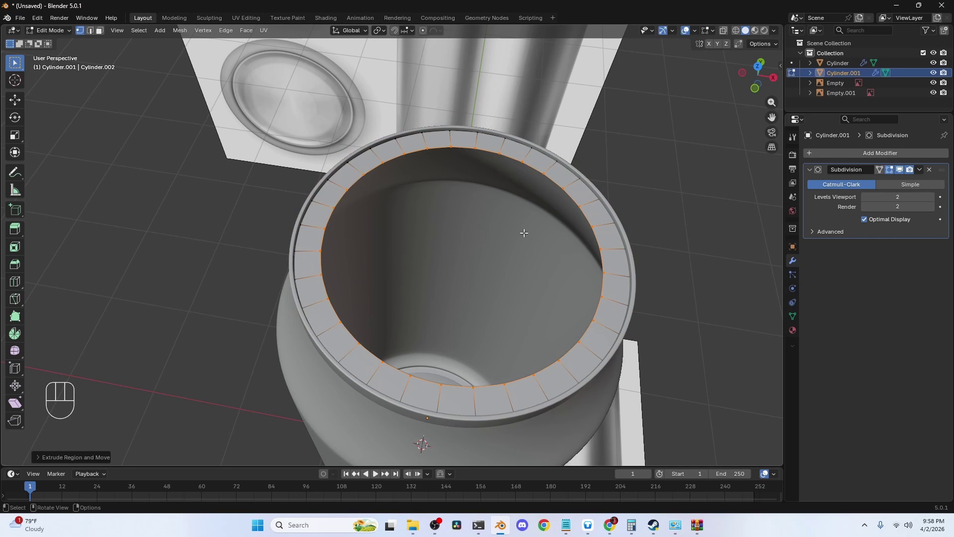
# Step: Grid Fill the lid opening and scale the filled area up by about 1.14 towards the outer ring in top view
pyautogui.hotkey('ctrl', 'f')
pyautogui.click(487, 337)
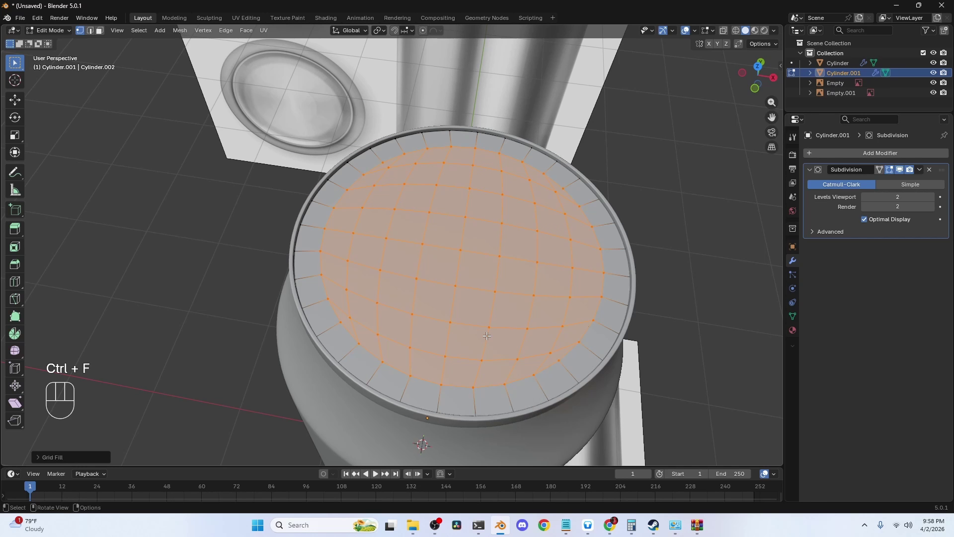
pyautogui.press('`')
pyautogui.click(491, 198)
pyautogui.hotkey('alt', 'z')
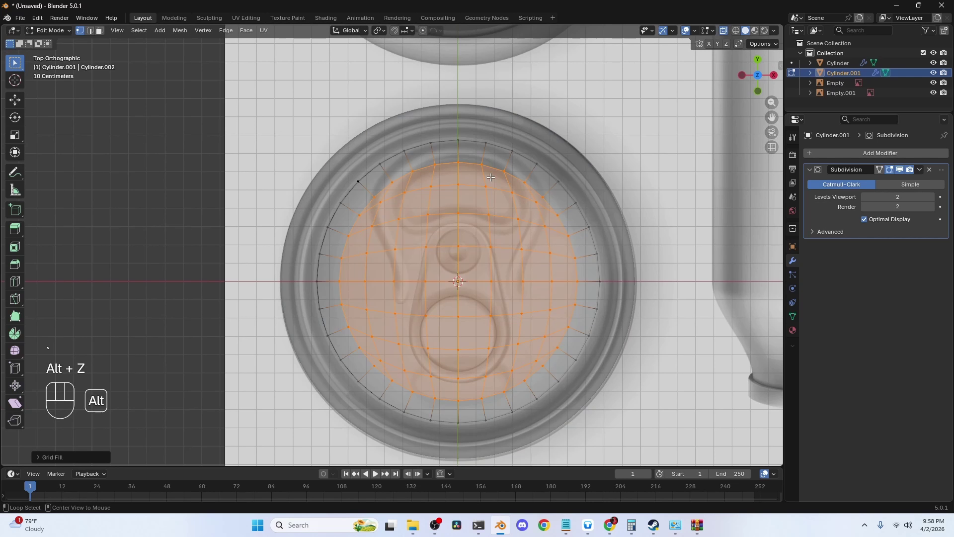
pyautogui.scroll(1, 528, 214)
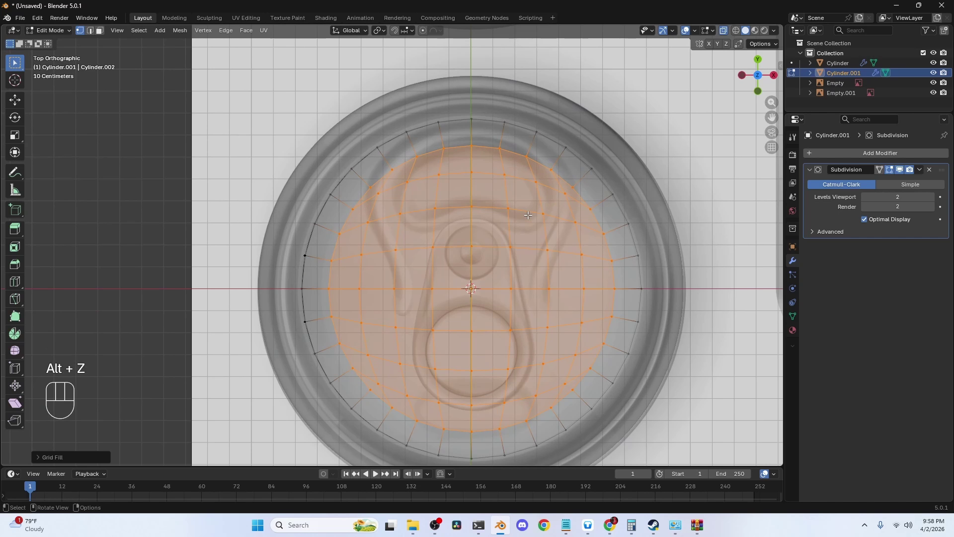
pyautogui.keyDown('shift'); pyautogui.moveTo(528, 214); pyautogui.dragTo(534, 237, button='middle'); pyautogui.keyUp('shift')
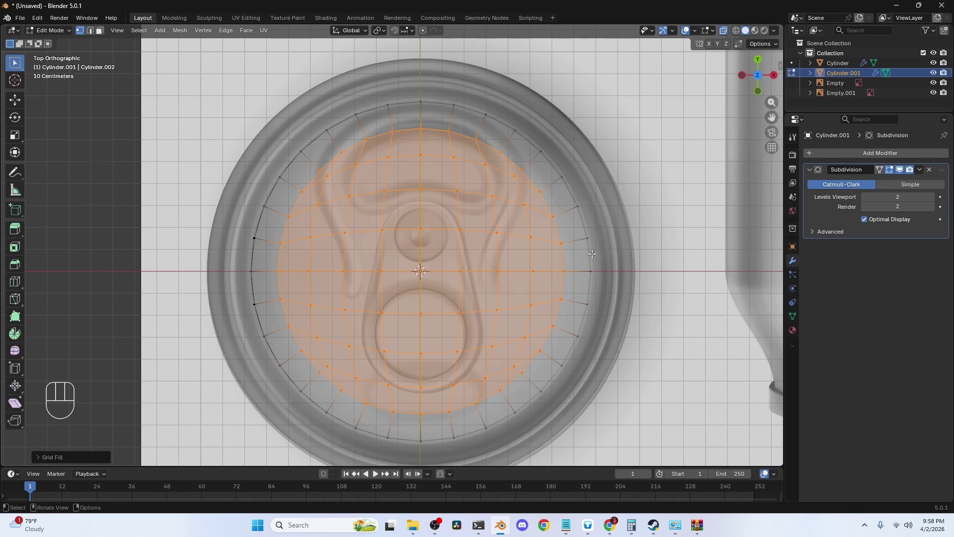
pyautogui.press('s')
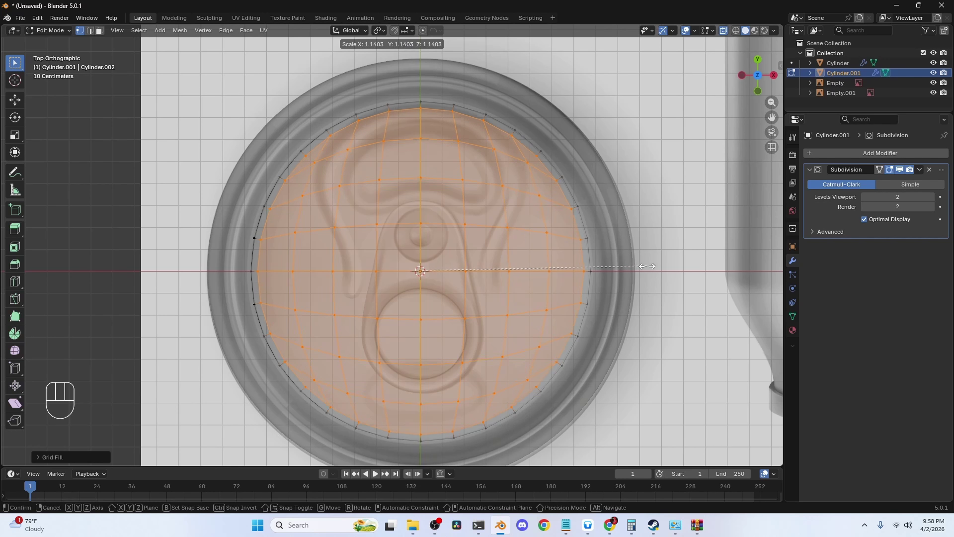
pyautogui.click(650, 266)
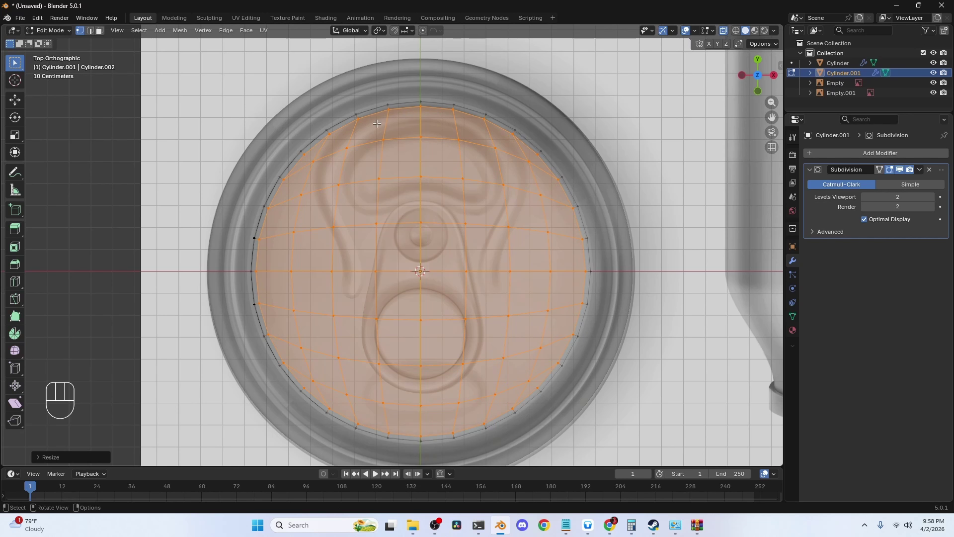
pyautogui.click(15, 172)
pyautogui.click(523, 141)
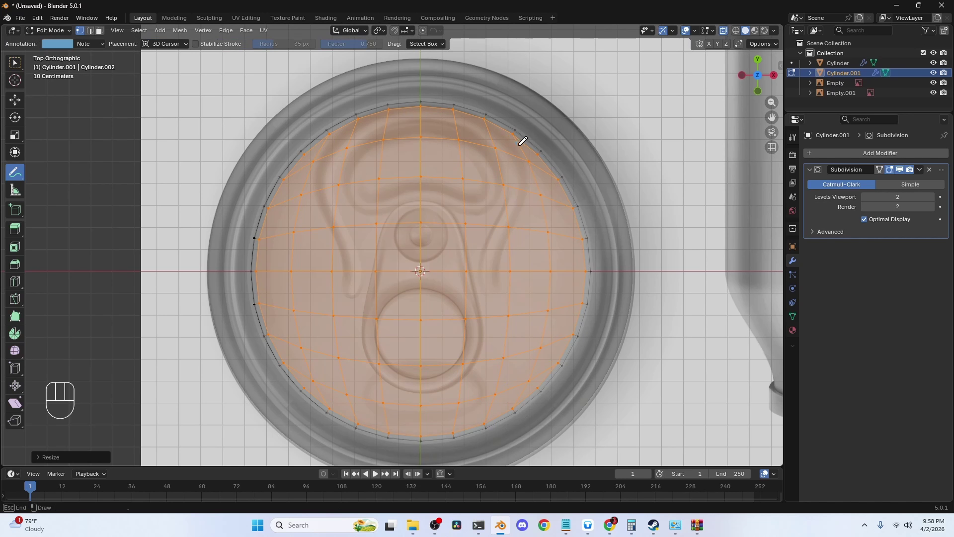
pyautogui.press('Escape')
pyautogui.press('w')
# Step: Delete the vertices of the lid's left half, keeping the centre-line vertices and the right half
pyautogui.hotkey('alt', 'a')
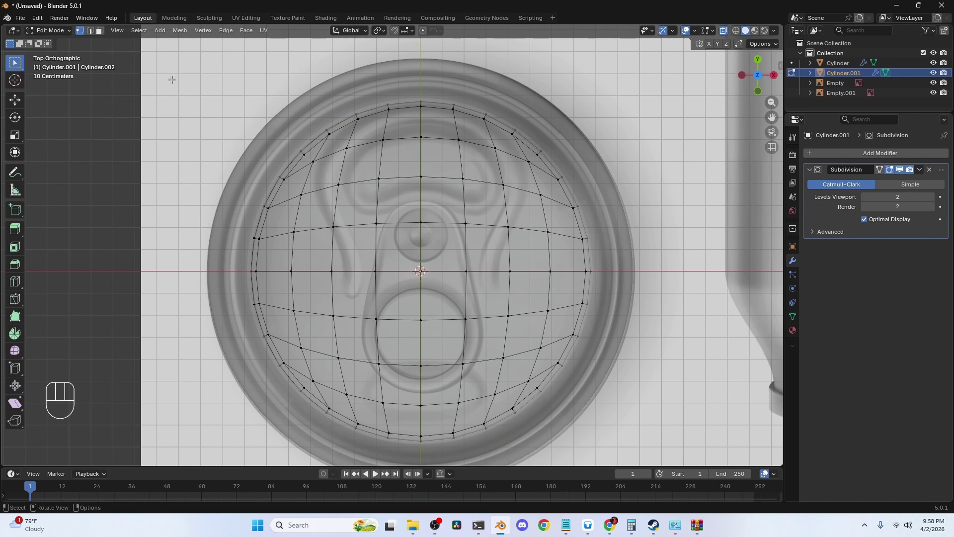
pyautogui.moveTo(165, 63); pyautogui.dragTo(362, 376)
pyautogui.moveTo(415, 459); pyautogui.dragTo(414, 459)
pyautogui.press('x')
pyautogui.click(360, 150)
# Step: Add a Mirror modifier on the X axis to the lid, place it above Subdivision and enable Clipping
pyautogui.click(830, 153)
pyautogui.moveTo(830, 155)
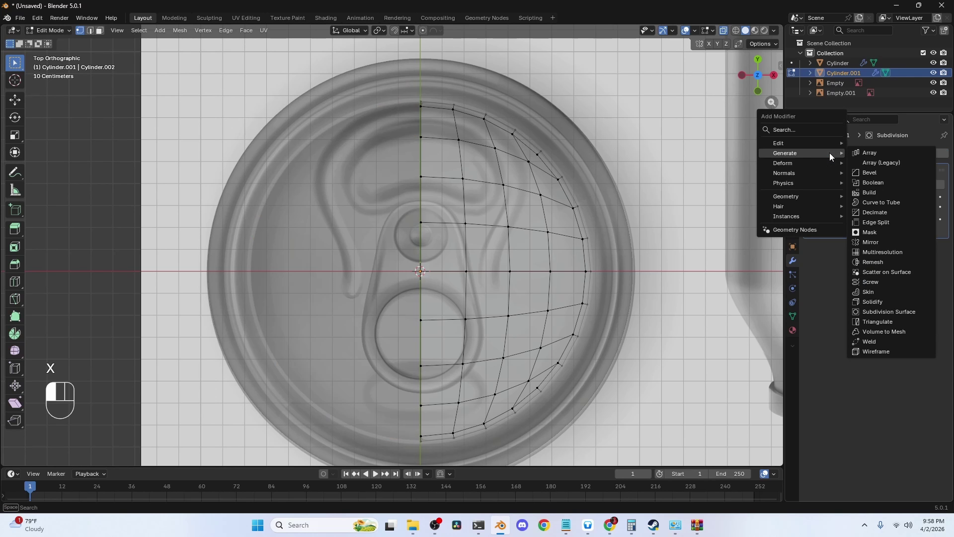
pyautogui.click(869, 242)
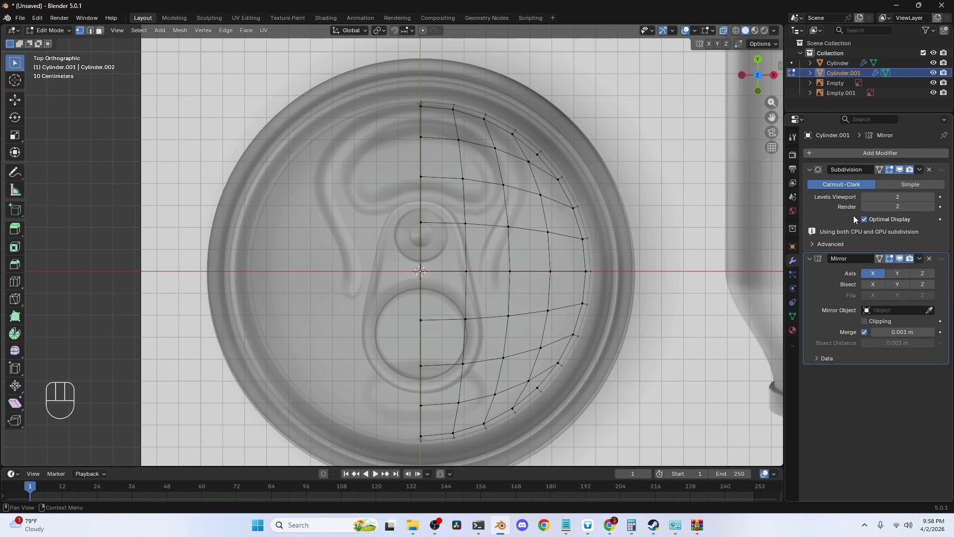
pyautogui.moveTo(935, 259); pyautogui.dragTo(932, 171)
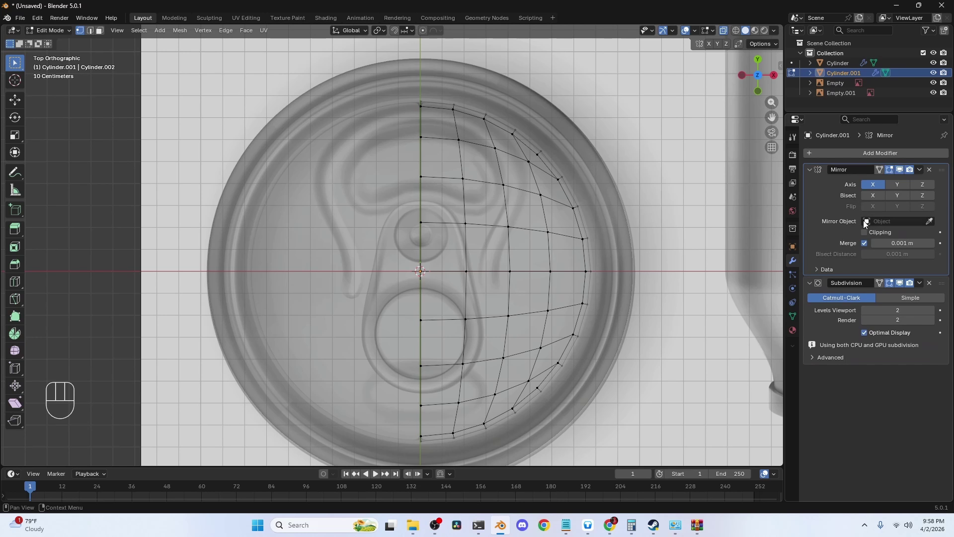
pyautogui.click(865, 232)
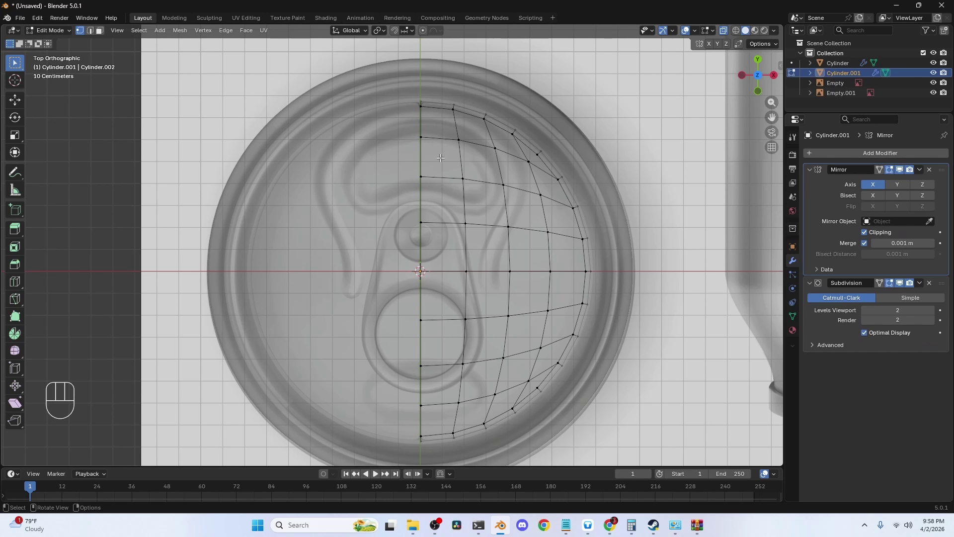
# Step: Adjust the two second-row vertices nearest the centre line to match the upper outline of the reference's curved groove
pyautogui.keyDown('shift'); pyautogui.moveTo(471, 157); pyautogui.dragTo(450, 194, button='middle'); pyautogui.keyUp('shift')
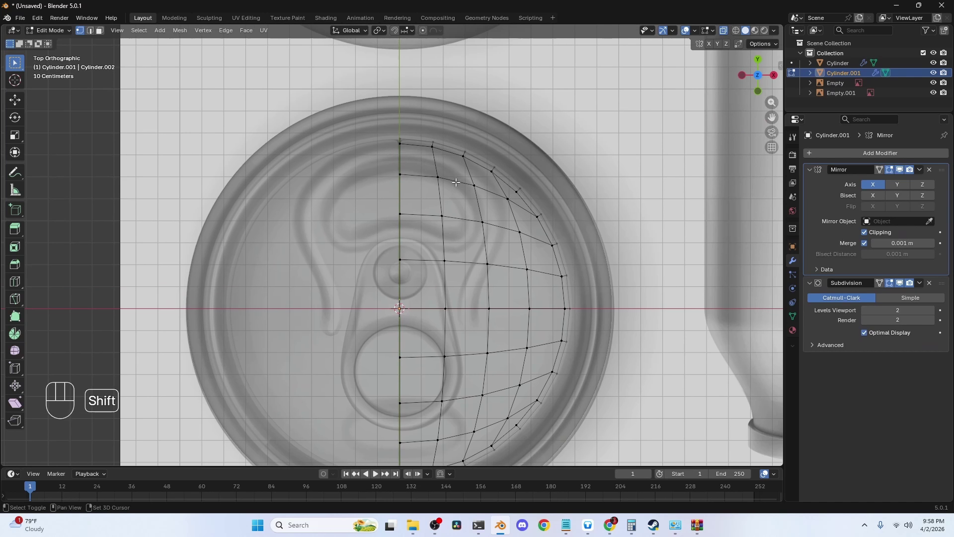
pyautogui.press('g')
pyautogui.click(404, 174)
pyautogui.click(438, 177)
pyautogui.press('g')
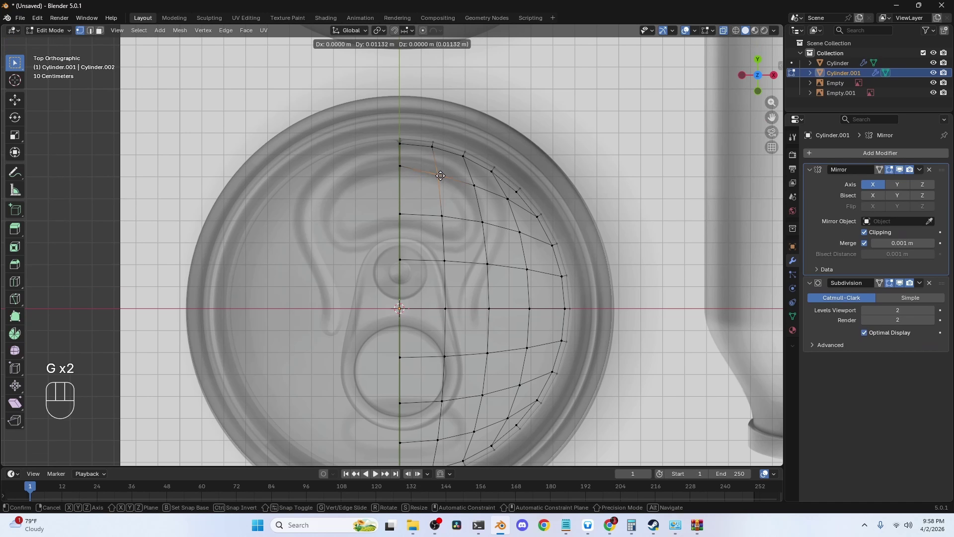
pyautogui.press('g')
pyautogui.press('g')
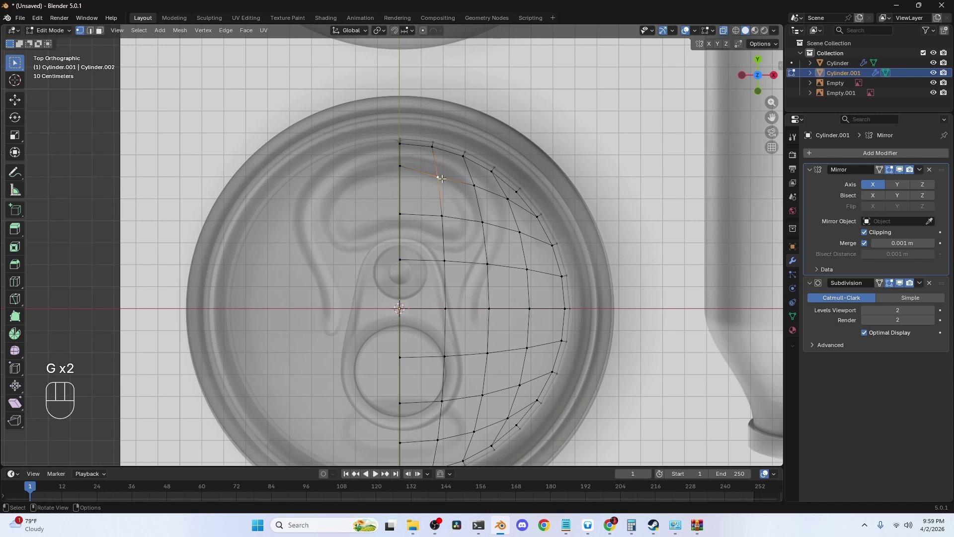
pyautogui.click(442, 185)
pyautogui.click(400, 165)
pyautogui.press('g')
pyautogui.press('g')
pyautogui.click(415, 170)
# Step: Move the grid vertices at the groove's upper right bend onto its inner and outer outlines
pyautogui.scroll(1, 429, 169)
pyautogui.click(507, 163)
pyautogui.press('g')
pyautogui.click(507, 163)
pyautogui.click(545, 230)
pyautogui.press('g')
pyautogui.click(500, 217)
pyautogui.press('g')
pyautogui.click(507, 220)
# Step: Pull the four grid vertices beside the groove's lower arm inward so they follow both of its edges
pyautogui.click(506, 267)
pyautogui.press('g')
pyautogui.click(488, 268)
pyautogui.click(508, 321)
pyautogui.press('g')
pyautogui.click(472, 314)
pyautogui.click(552, 273)
pyautogui.press('g')
pyautogui.click(507, 270)
pyautogui.click(557, 321)
pyautogui.press('g')
pyautogui.click(494, 316)
# Step: Move the two grid vertices just below the groove's end inward to line up with its arm
pyautogui.click(504, 374)
pyautogui.press('g')
pyautogui.click(480, 373)
pyautogui.click(554, 368)
pyautogui.press('g')
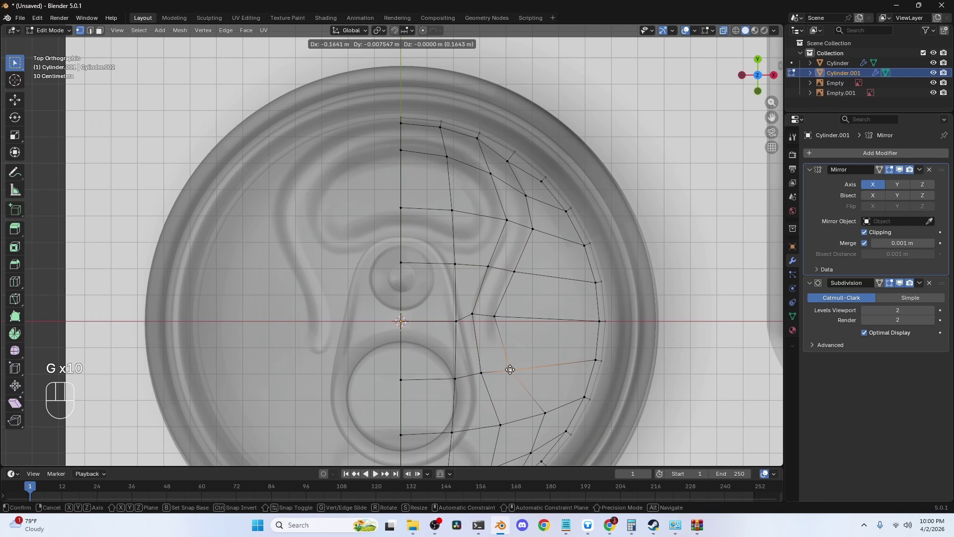
pyautogui.click(501, 369)
# Step: Raise the centre-line vertex at the groove's upper edge slightly and vertex-slide its neighbour upward to match
pyautogui.click(402, 150)
pyautogui.press('g')
pyautogui.click(403, 148)
pyautogui.click(446, 156)
pyautogui.press('g')
pyautogui.press('g')
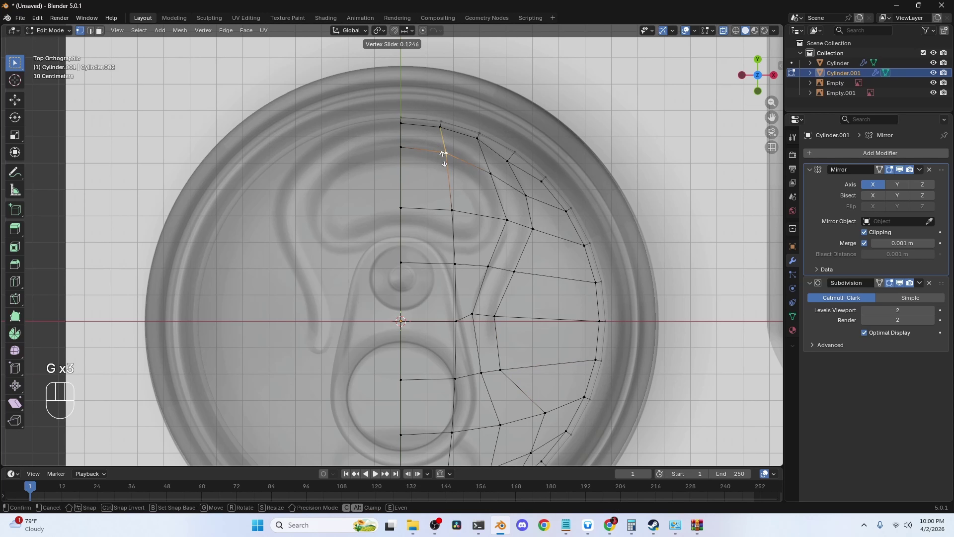
pyautogui.click(440, 157)
pyautogui.scroll(-2, 508, 203)
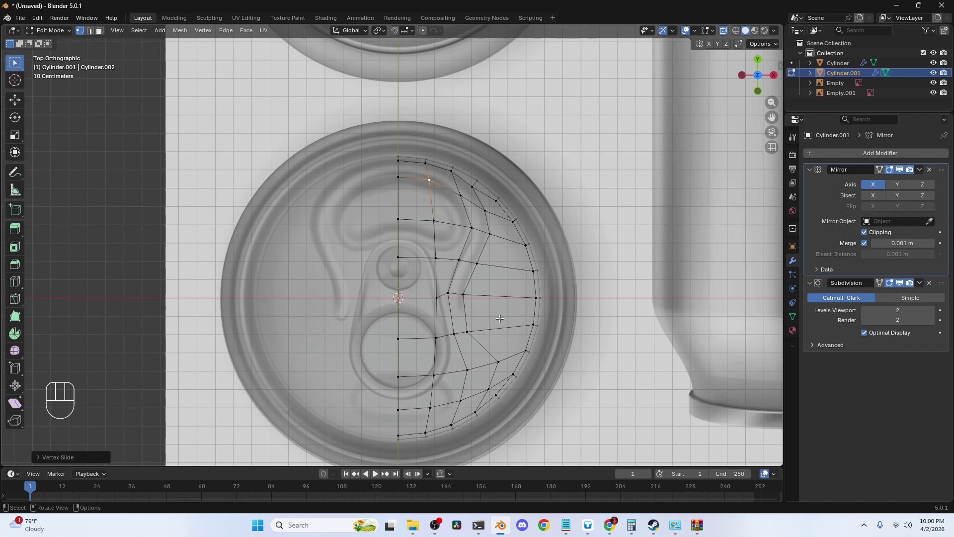
# Step: Select the strip of faces along the curved groove from the centre line to its lower end and extrude it about 0.05 m
pyautogui.press('3')
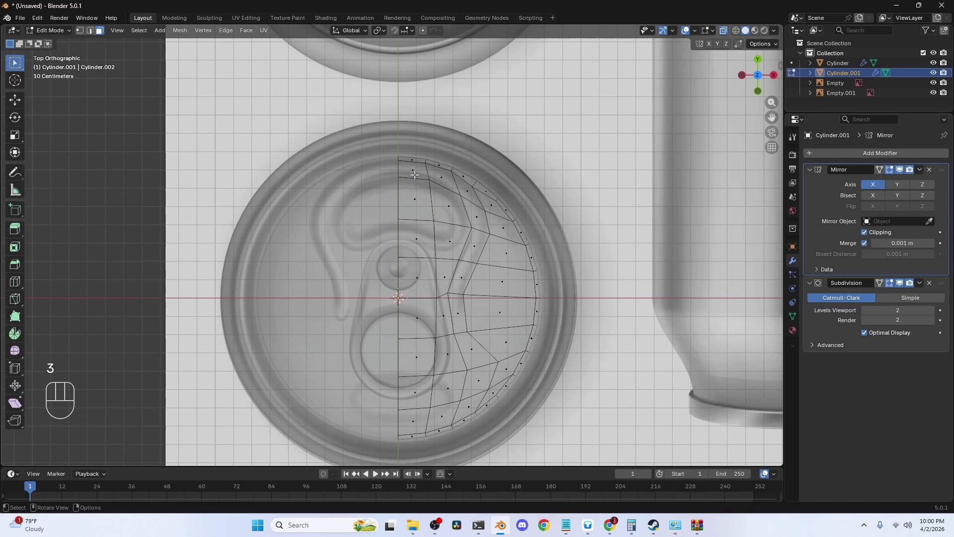
pyautogui.click(417, 174)
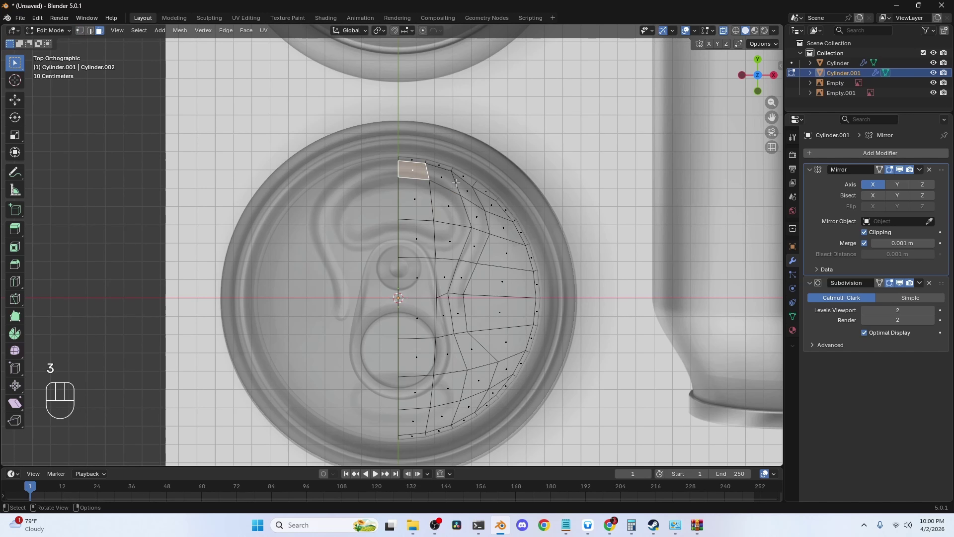
pyautogui.keyDown('ctrl'); pyautogui.click(475, 248); pyautogui.keyUp('ctrl')
pyautogui.keyDown('ctrl'); pyautogui.click(468, 276); pyautogui.keyUp('ctrl')
pyautogui.moveTo(468, 276); pyautogui.dragTo(487, 221, button='middle')
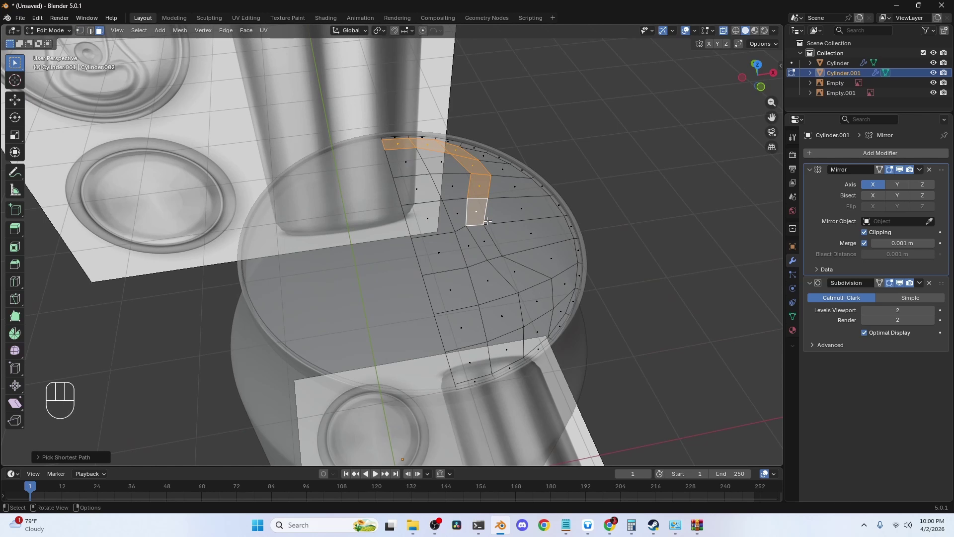
pyautogui.press('e')
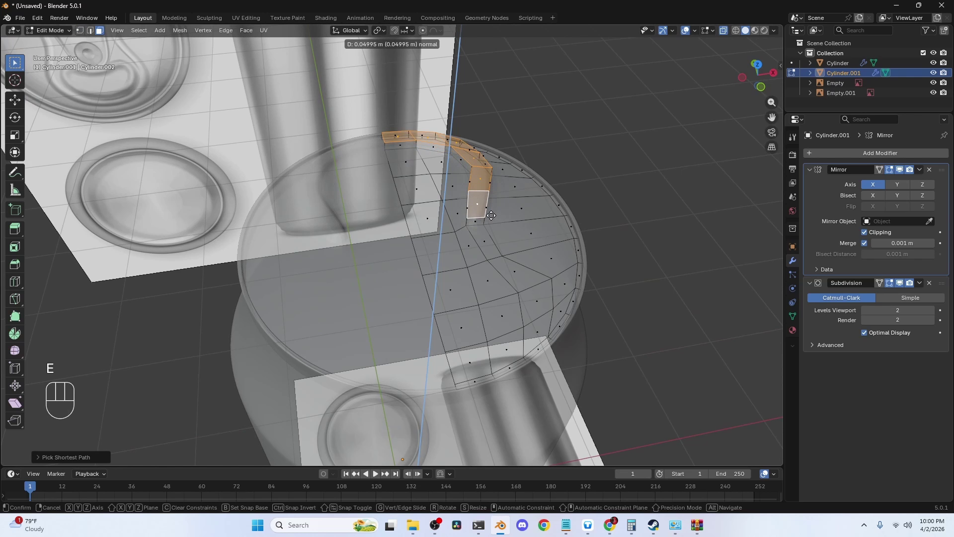
pyautogui.click(491, 214)
# Step: Turn off X-ray and lower the extruded groove faces about 0.06 m along Z
pyautogui.moveTo(491, 214)
pyautogui.mouseDown(button='middle')
pyautogui.moveTo(457, 228)
pyautogui.moveTo(476, 180)
pyautogui.mouseUp(button='middle')
pyautogui.hotkey('alt', 'z')
pyautogui.press('g')
pyautogui.press('z')
pyautogui.press('shift')
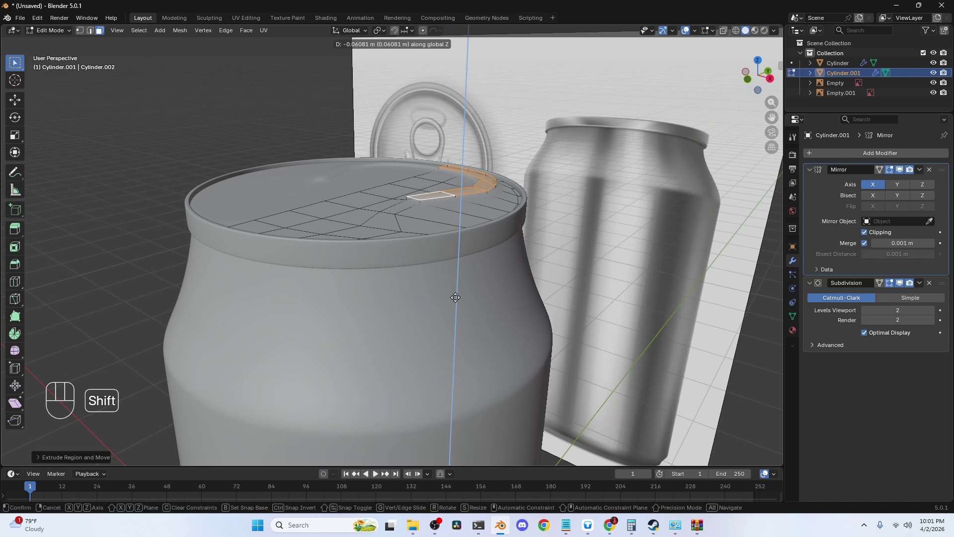
pyautogui.click(455, 297)
# Step: Examine the mirrored groove on the smoothed lid in Object Mode from several angles
pyautogui.moveTo(455, 297); pyautogui.dragTo(478, 115, button='middle')
pyautogui.press('Tab')
pyautogui.hotkey('alt', 'z')
pyautogui.hotkey('alt', 'z')
pyautogui.hotkey('alt', 'z')
pyautogui.hotkey('alt', 'z')
pyautogui.moveTo(476, 115); pyautogui.dragTo(516, 231, button='middle')
pyautogui.press('Tab')
# Step: Edge-slide the cross edge below the groove's lower end by about 0.46 towards the groove to tighten its tip
pyautogui.scroll(3, 529, 234)
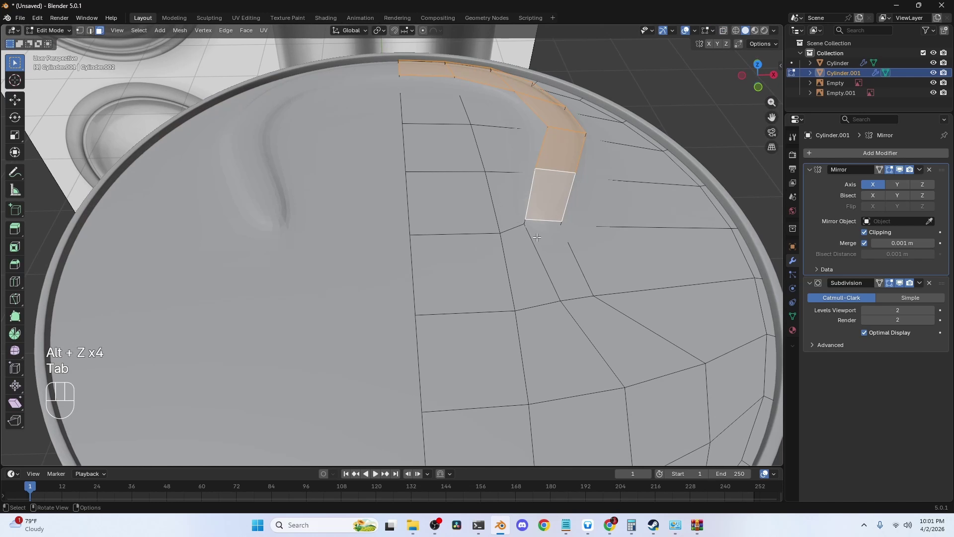
pyautogui.press('2')
pyautogui.hotkey('alt', 'z')
pyautogui.click(541, 226)
pyautogui.press('`')
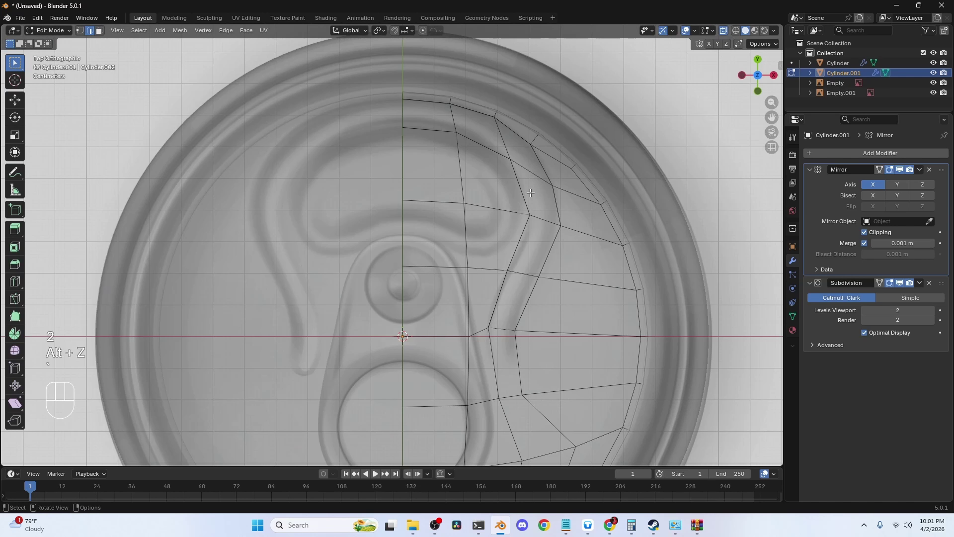
pyautogui.scroll(2, 527, 214)
pyautogui.hotkey('alt', 'z')
pyautogui.moveTo(517, 209); pyautogui.dragTo(511, 170, button='middle')
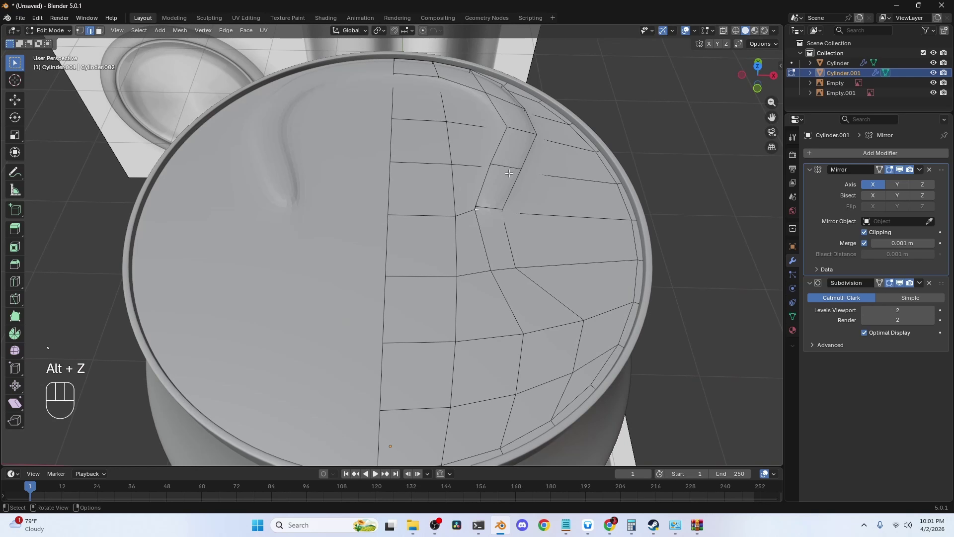
pyautogui.press('g')
pyautogui.press('g')
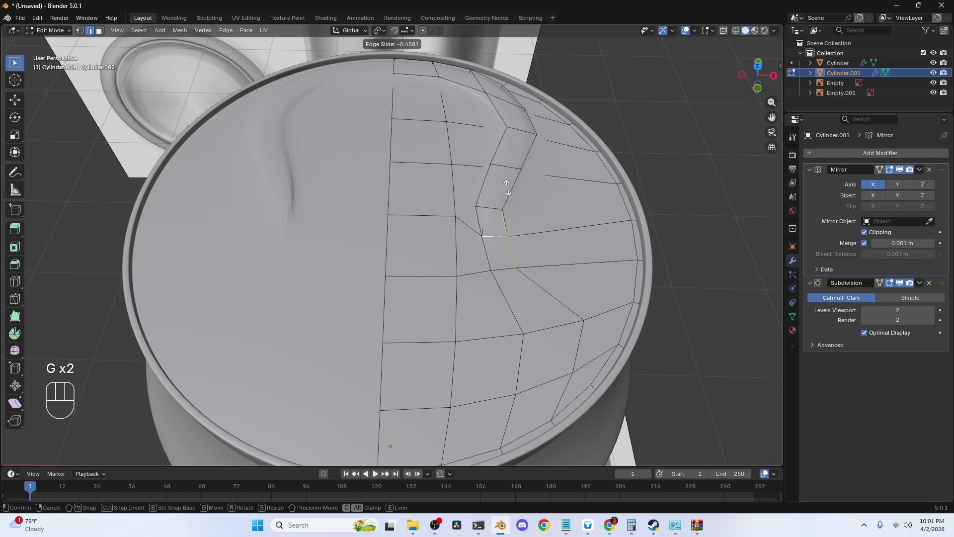
pyautogui.click(506, 188)
# Step: Shade the lid object smooth and lower it about 0.03 m along Z inside the rim
pyautogui.press('Tab')
pyautogui.moveTo(508, 189); pyautogui.dragTo(516, 191, button='middle')
pyautogui.moveTo(559, 155); pyautogui.dragTo(464, 183, button='middle')
pyautogui.rightClick(508, 177)
pyautogui.click(508, 177)
pyautogui.press('g')
pyautogui.press('z')
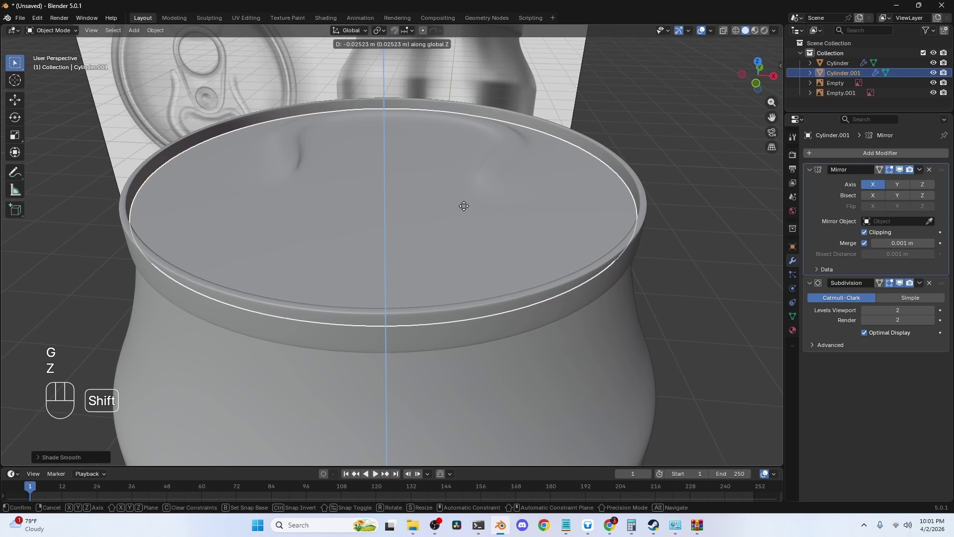
pyautogui.click(461, 210)
# Step: Return to editing the lid in X-ray top view and undo the last two edits
pyautogui.moveTo(461, 210); pyautogui.dragTo(472, 127, button='middle')
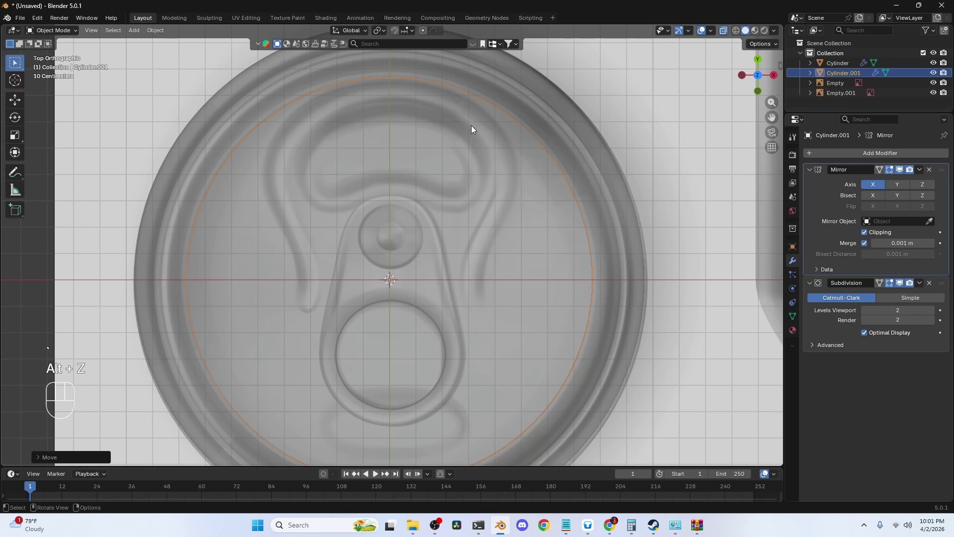
pyautogui.hotkey('alt', 'z')
pyautogui.press('Tab')
pyautogui.hotkey('ctrl', 'z')
pyautogui.hotkey('ctrl', 'z')
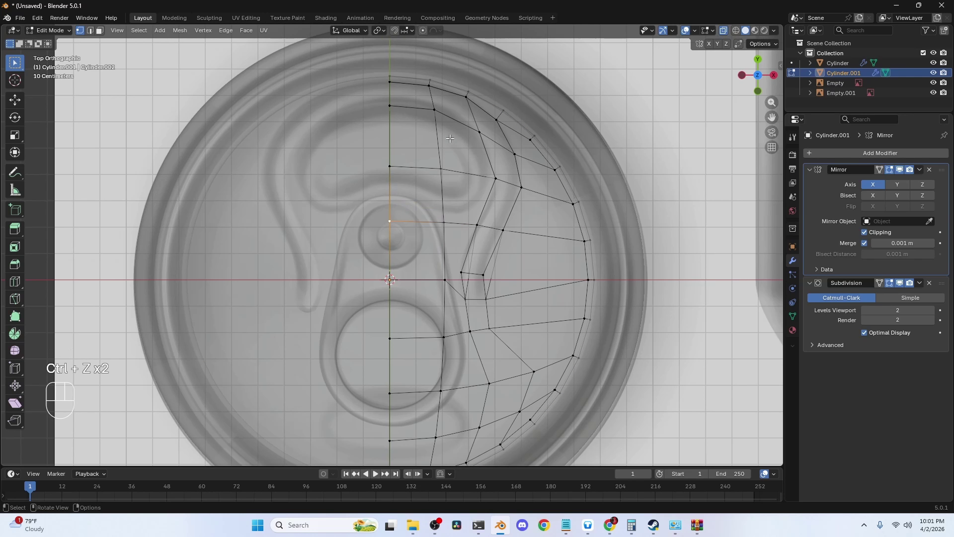
# Step: Select the four faces covering the mouth opening and inset them about 0.03 m with Boundary off
pyautogui.press('3')
pyautogui.click(409, 141)
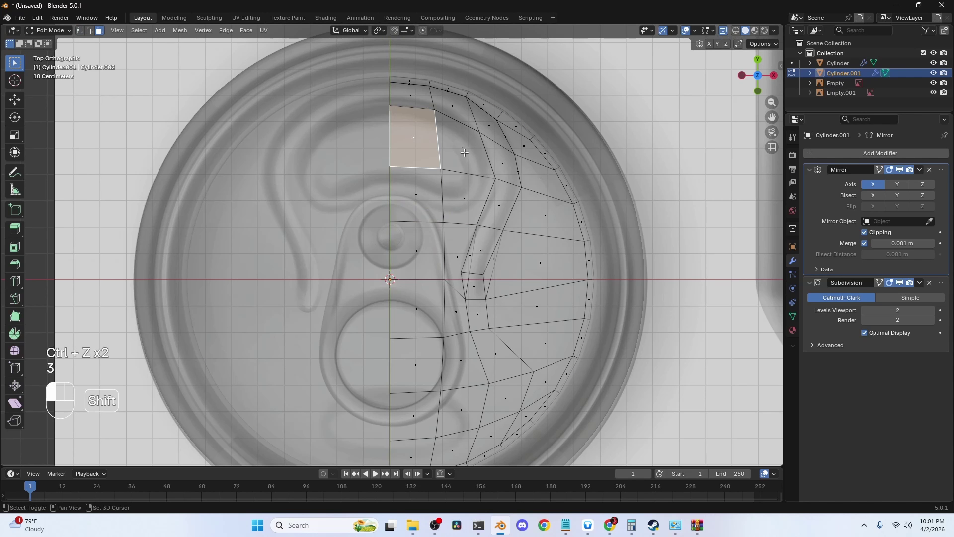
pyautogui.keyDown('shift'); pyautogui.click(462, 144); pyautogui.keyUp('shift')
pyautogui.keyDown('shift'); pyautogui.click(467, 199); pyautogui.keyUp('shift')
pyautogui.keyDown('shift'); pyautogui.click(416, 194); pyautogui.keyUp('shift')
pyautogui.press('i')
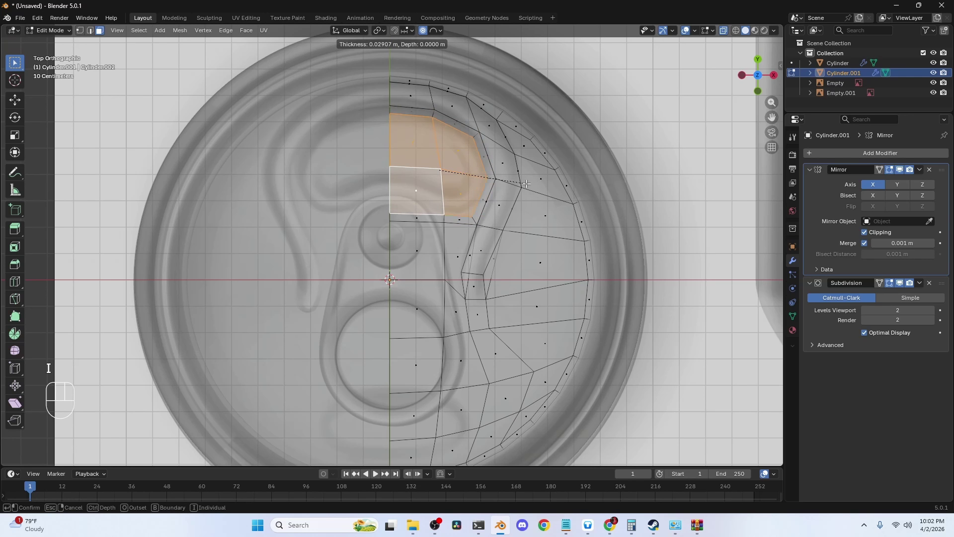
pyautogui.press('b')
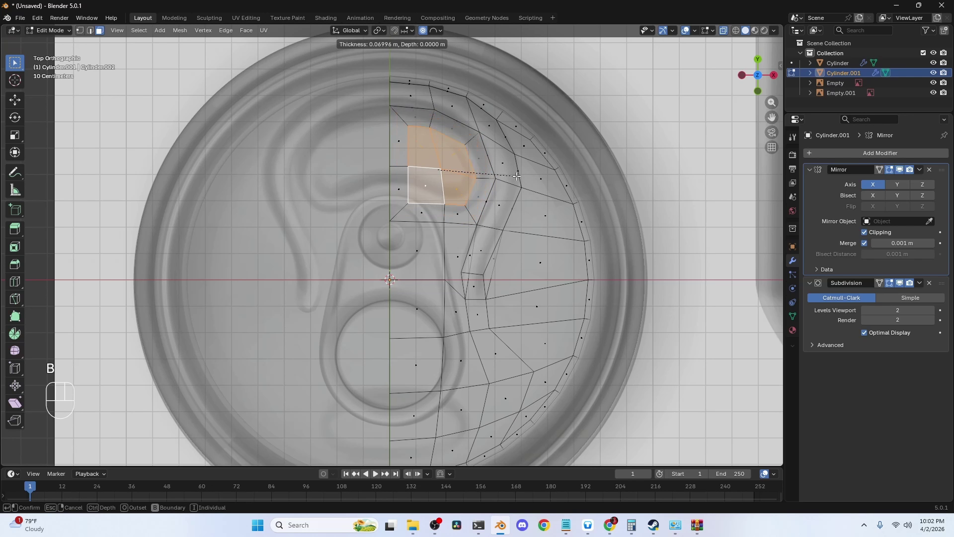
pyautogui.press('b')
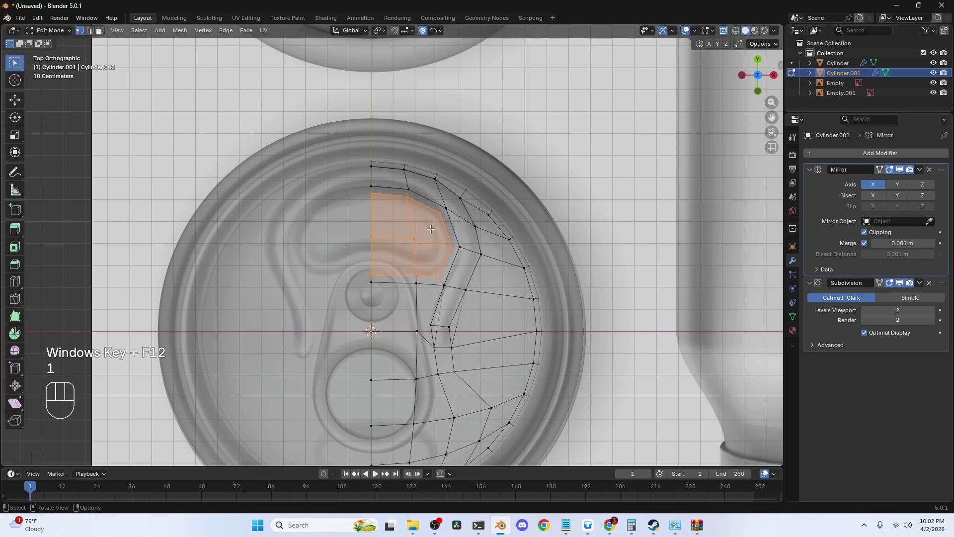
# Step: Turn off proportional editing and move the inset outline's two uppermost vertices up towards the groove
pyautogui.press('1')
pyautogui.scroll(2, 392, 243)
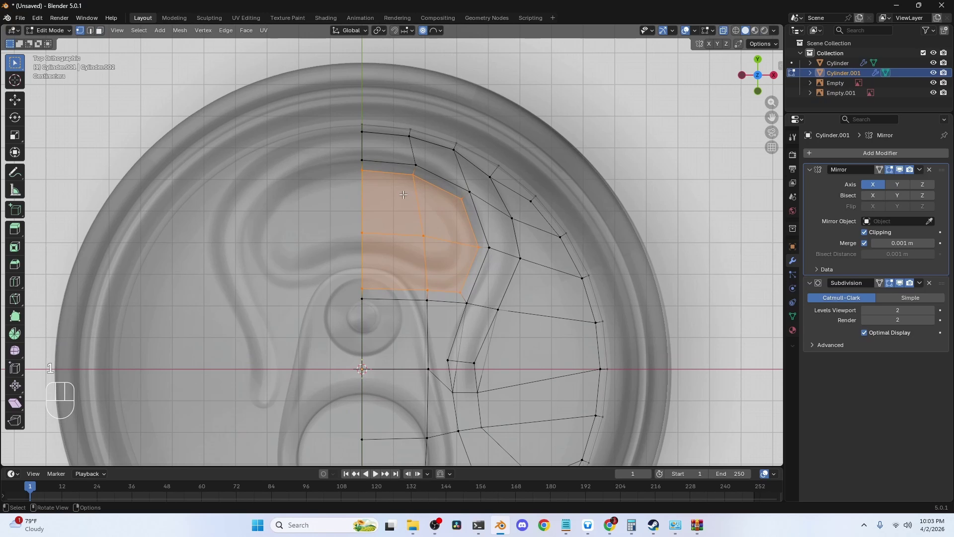
pyautogui.click(412, 177)
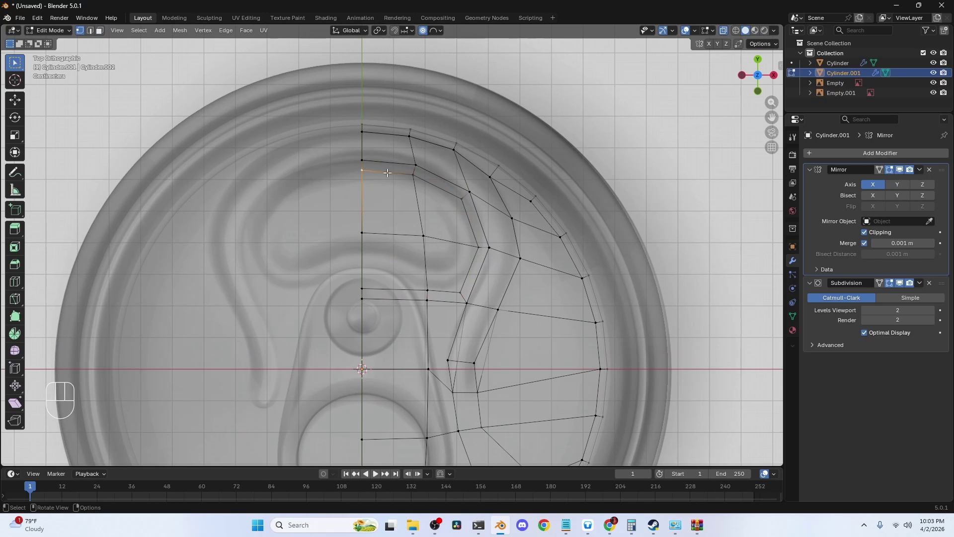
pyautogui.press('g')
pyautogui.press('Escape')
pyautogui.press('o')
pyautogui.press('g')
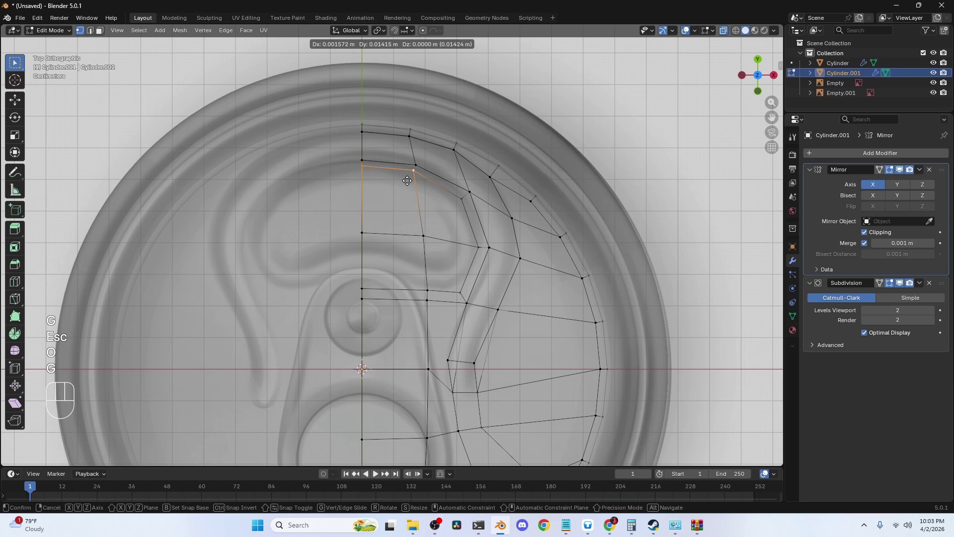
pyautogui.click(407, 181)
# Step: Move the inset outline's two outer right vertices slightly outward to follow the mouth opening's curve
pyautogui.press('g')
pyautogui.press('g')
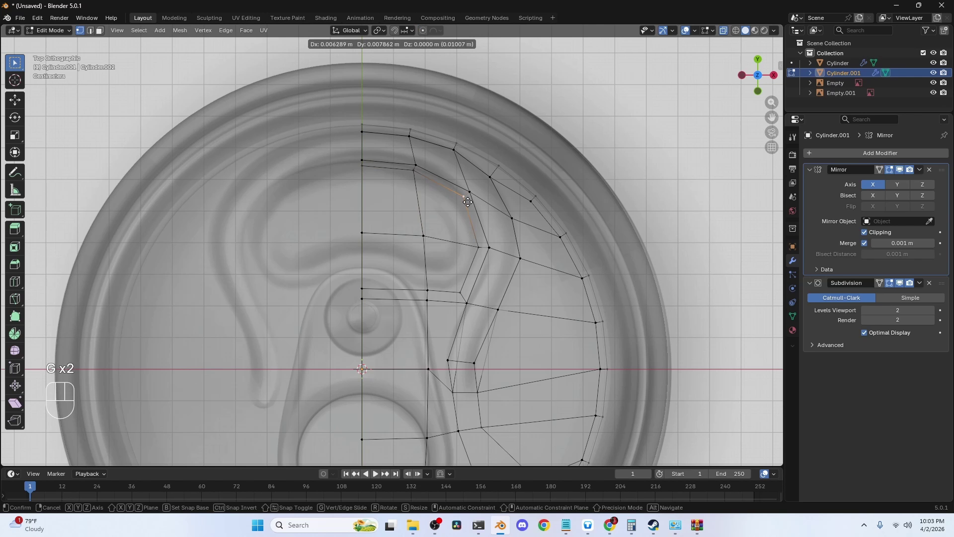
pyautogui.click(465, 201)
pyautogui.click(478, 243)
pyautogui.press('g')
pyautogui.click(466, 252)
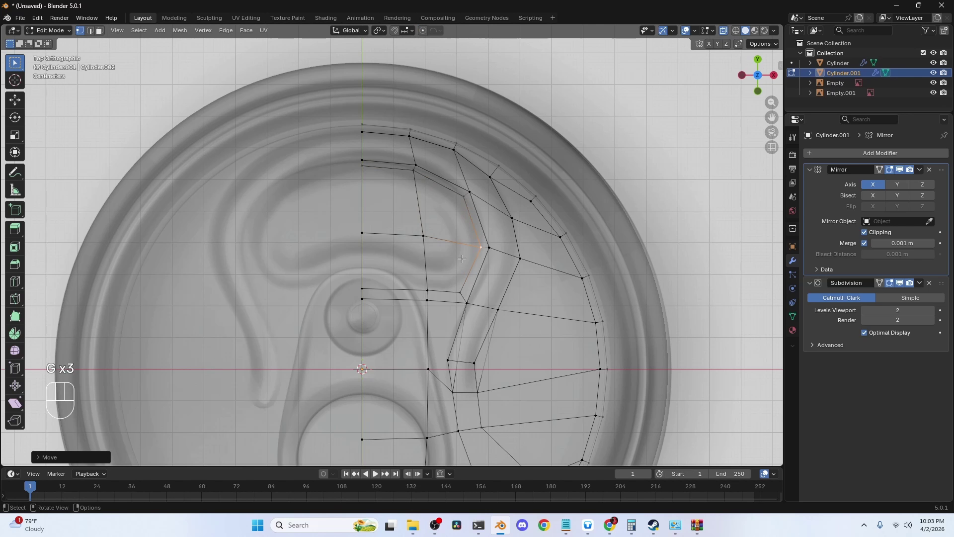
# Step: Move the inset outline's three lower vertices upward, raising the centre-line one most, to match the opening's curved lower edge
pyautogui.press('g')
pyautogui.click(453, 290)
pyautogui.click(427, 289)
pyautogui.press('g')
pyautogui.click(425, 286)
pyautogui.click(362, 288)
pyautogui.press('g')
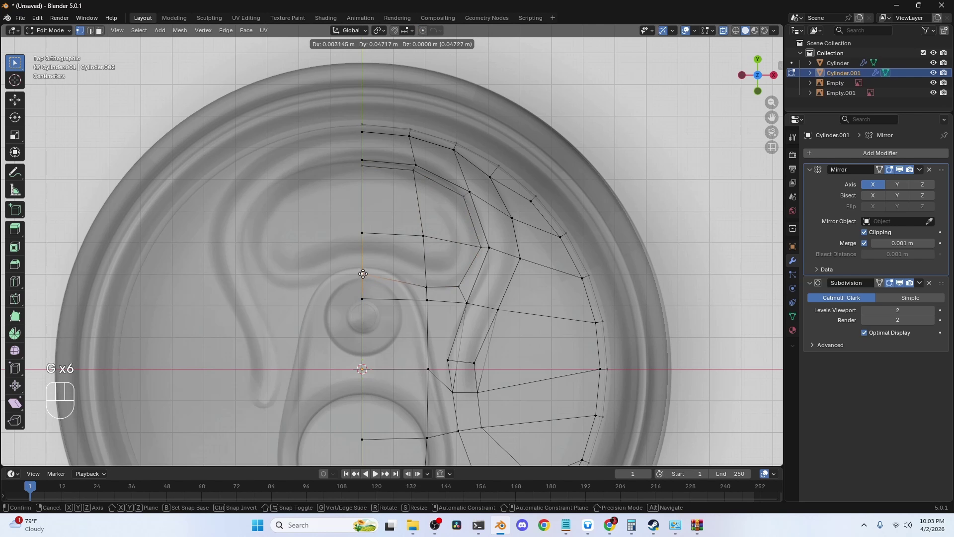
pyautogui.click(366, 262)
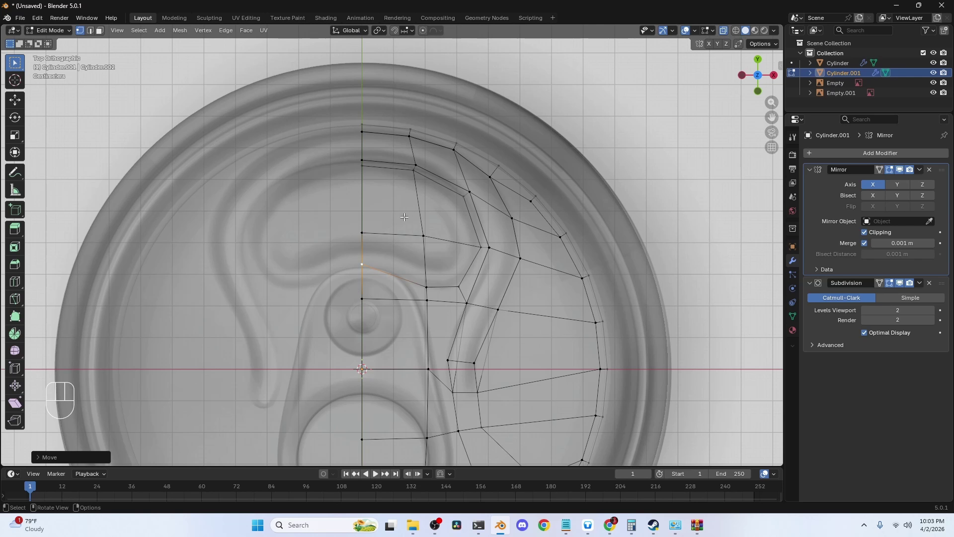
# Step: Select the four faces inside the mouth-opening outline and inset them again to form a narrow border ring
pyautogui.press('3')
pyautogui.click(384, 212)
pyautogui.keyDown('shift'); pyautogui.click(442, 209); pyautogui.keyUp('shift')
pyautogui.keyDown('shift'); pyautogui.click(449, 261); pyautogui.keyUp('shift')
pyautogui.keyDown('shift'); pyautogui.click(392, 258); pyautogui.keyUp('shift')
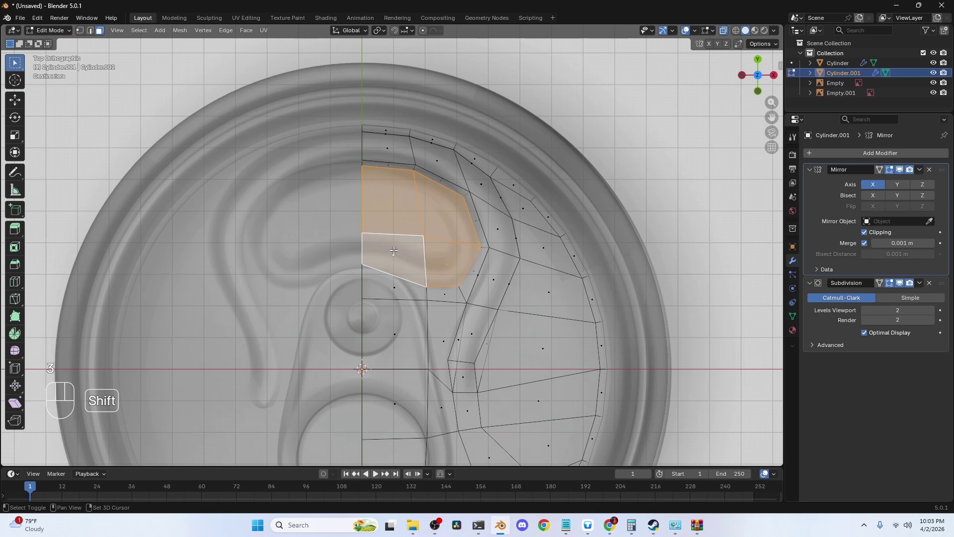
pyautogui.press('i')
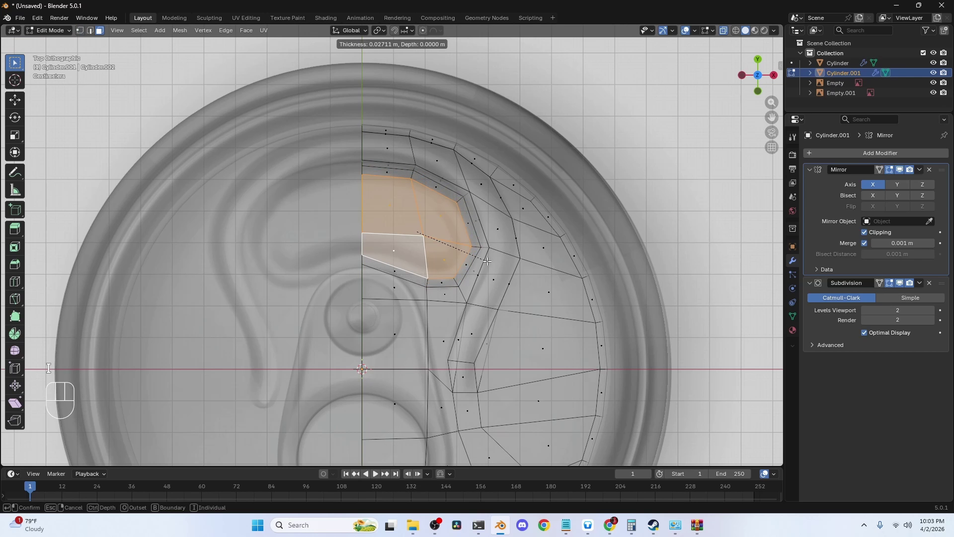
pyautogui.click(463, 258)
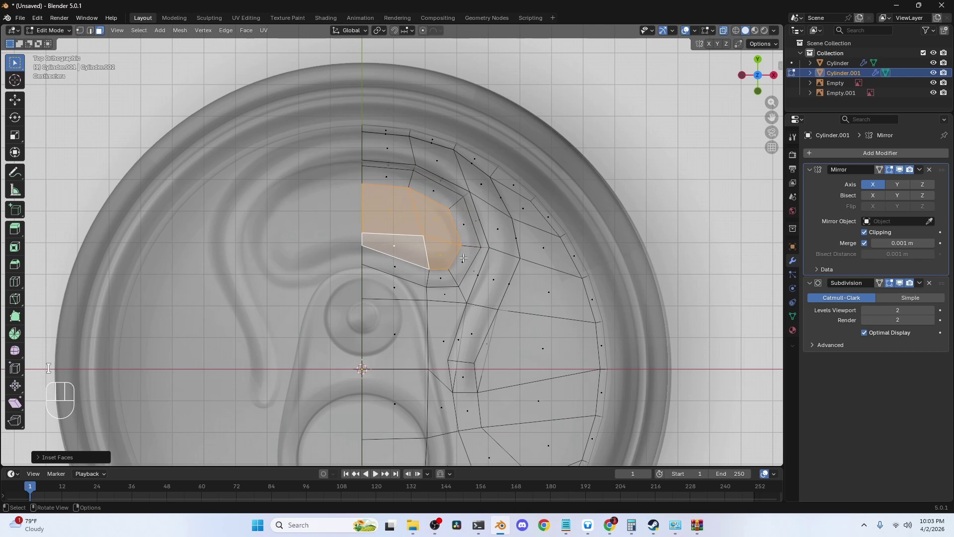
# Step: Extrude the inset mouth-opening faces slightly upward along their normal
pyautogui.moveTo(449, 252); pyautogui.dragTo(425, 186, button='middle')
pyautogui.press('g')
pyautogui.press('e')
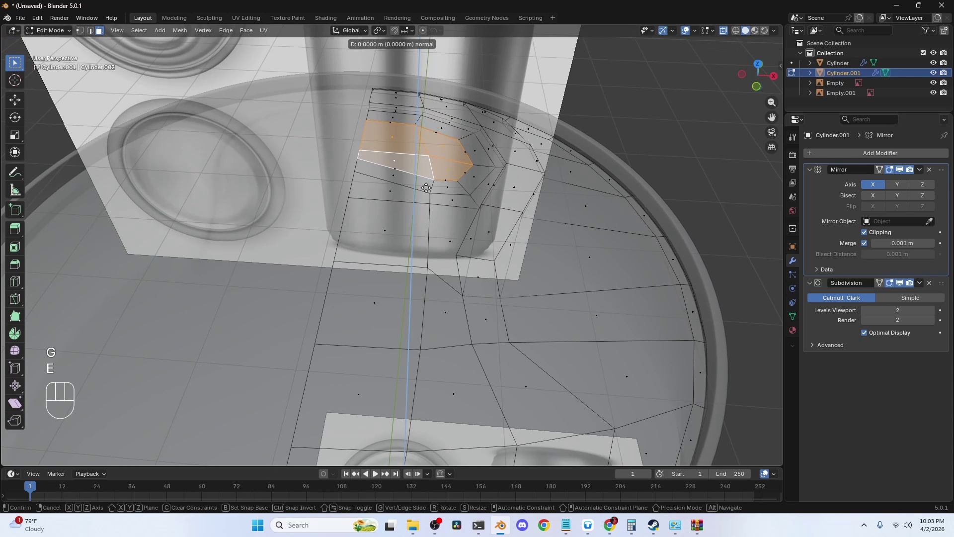
pyautogui.click(426, 175)
pyautogui.moveTo(426, 175)
pyautogui.mouseDown(button='middle')
pyautogui.moveTo(462, 149)
pyautogui.moveTo(432, 171)
pyautogui.moveTo(425, 164)
pyautogui.mouseUp(button='middle')
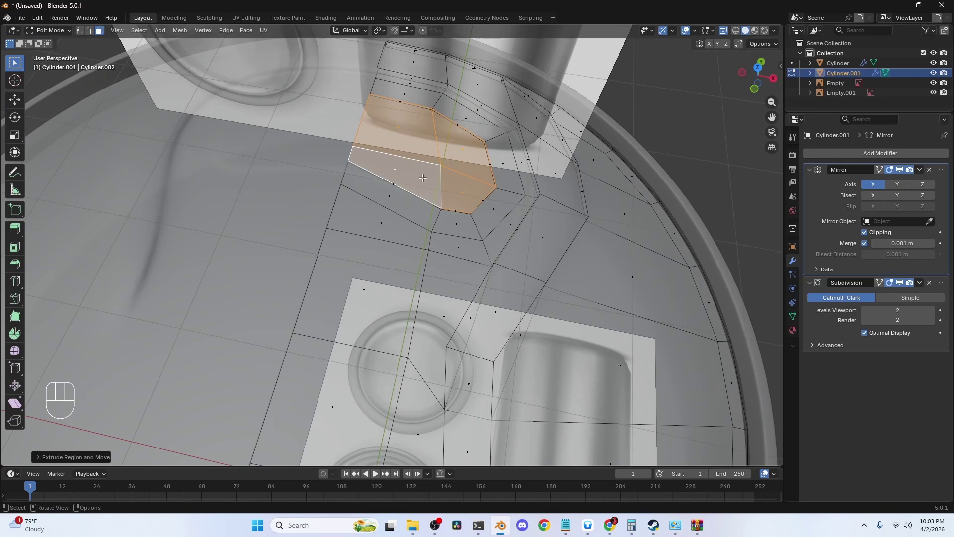
# Step: Select the ring of faces bordering the mouth opening and extrude it slightly downward to form a shallow groove
pyautogui.press('KP_7')
pyautogui.click(380, 161)
pyautogui.keyDown('shift'); pyautogui.click(439, 175); pyautogui.keyUp('shift')
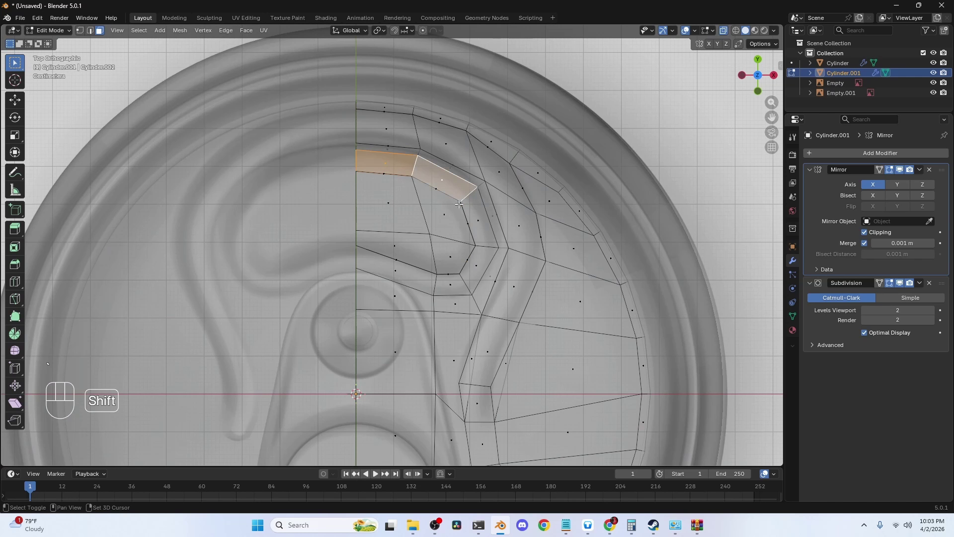
pyautogui.keyDown('shift'); pyautogui.click(486, 225); pyautogui.keyUp('shift')
pyautogui.keyDown('shift'); pyautogui.click(462, 290); pyautogui.keyUp('shift')
pyautogui.keyDown('shift'); pyautogui.click(462, 292); pyautogui.keyUp('shift')
pyautogui.hotkey('ctrl', 'z')
pyautogui.keyDown('ctrl'); pyautogui.click(449, 283); pyautogui.keyUp('ctrl')
pyautogui.keyDown('ctrl'); pyautogui.click(448, 283); pyautogui.keyUp('ctrl')
pyautogui.hotkey('ctrl', 'z')
pyautogui.hotkey('ctrl', 'z')
pyautogui.moveTo(386, 269); pyautogui.dragTo(419, 198, button='middle')
pyautogui.press('e')
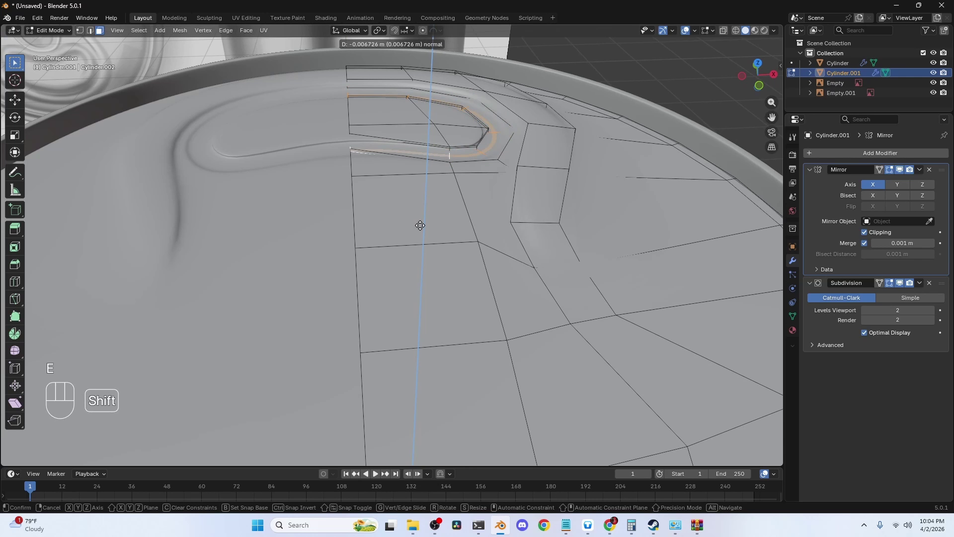
pyautogui.click(420, 219)
pyautogui.moveTo(420, 219); pyautogui.dragTo(411, 130, button='middle')
pyautogui.press('Tab')
pyautogui.press('Tab')
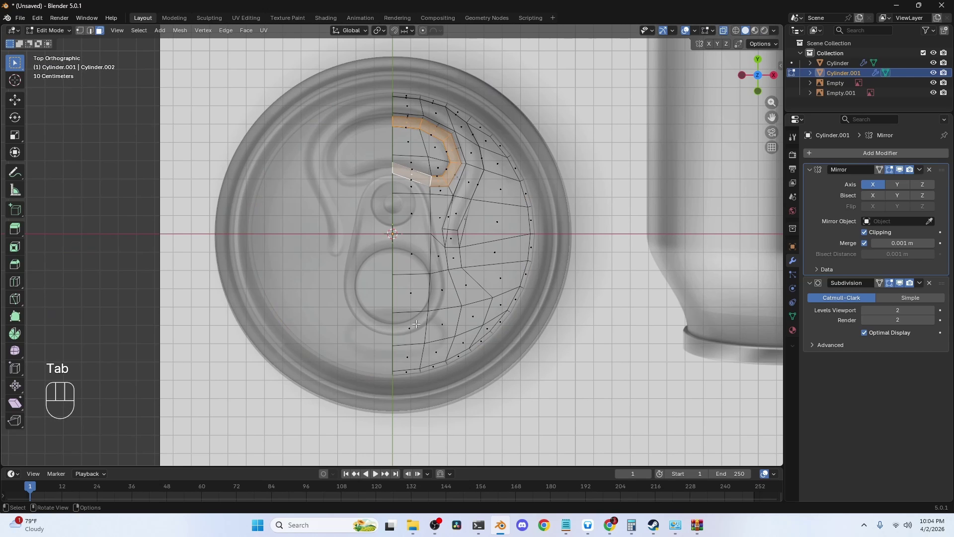
# Step: Move two centre-line vertices near the pull tab's lower end: the one inside the ring hole slightly up, the one below the tab down
pyautogui.keyDown('shift'); pyautogui.moveTo(412, 330); pyautogui.dragTo(407, 241, button='middle'); pyautogui.keyUp('shift')
pyautogui.scroll(3, 404, 271)
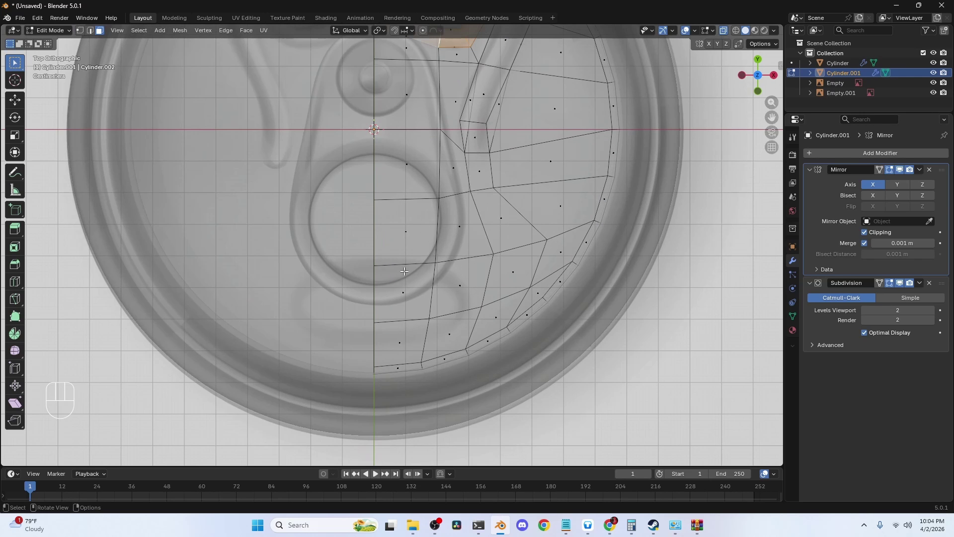
pyautogui.click(375, 267)
pyautogui.press('g')
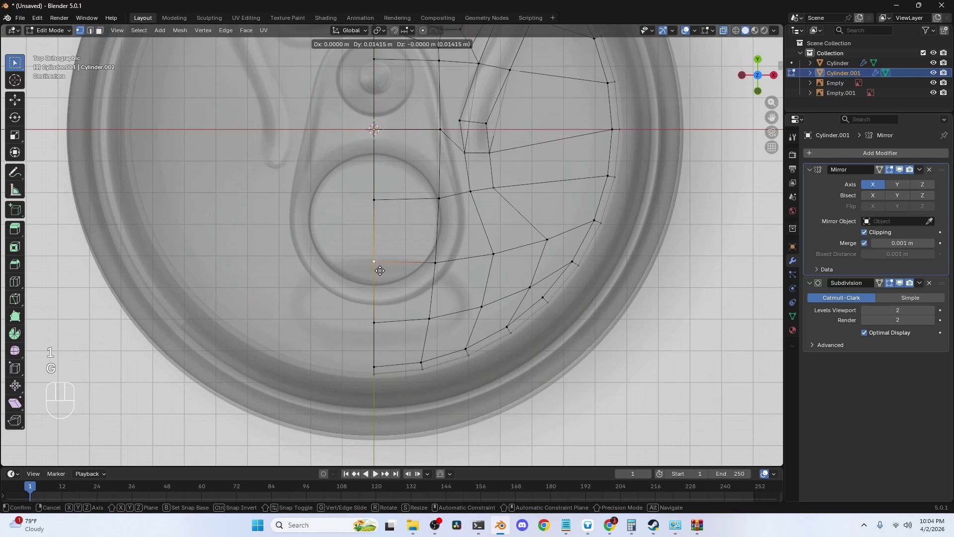
pyautogui.click(380, 269)
pyautogui.click(375, 323)
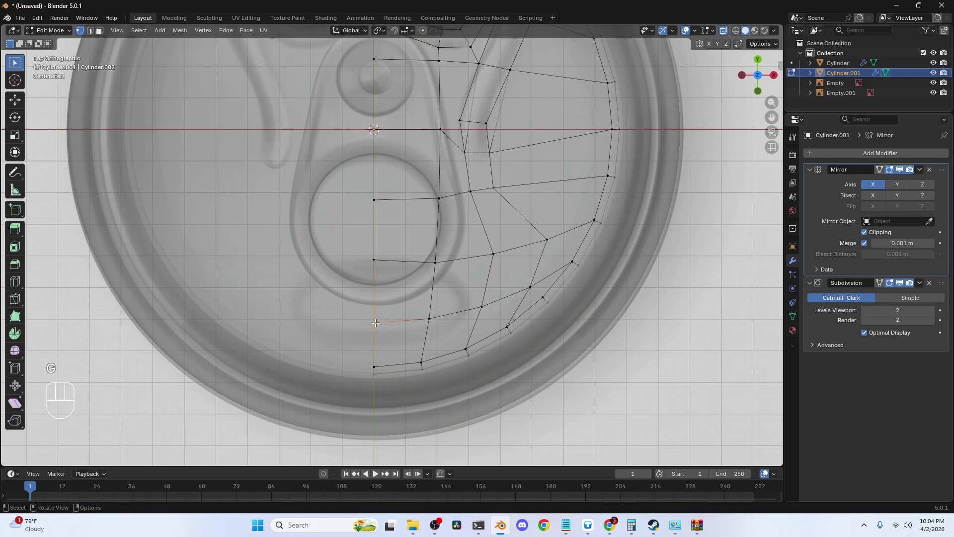
pyautogui.press('g')
pyautogui.click(374, 343)
# Step: Move the two vertices beside the centre line to match, lowering the bottom one and shifting the upper one slightly outward
pyautogui.click(430, 319)
pyautogui.press('g')
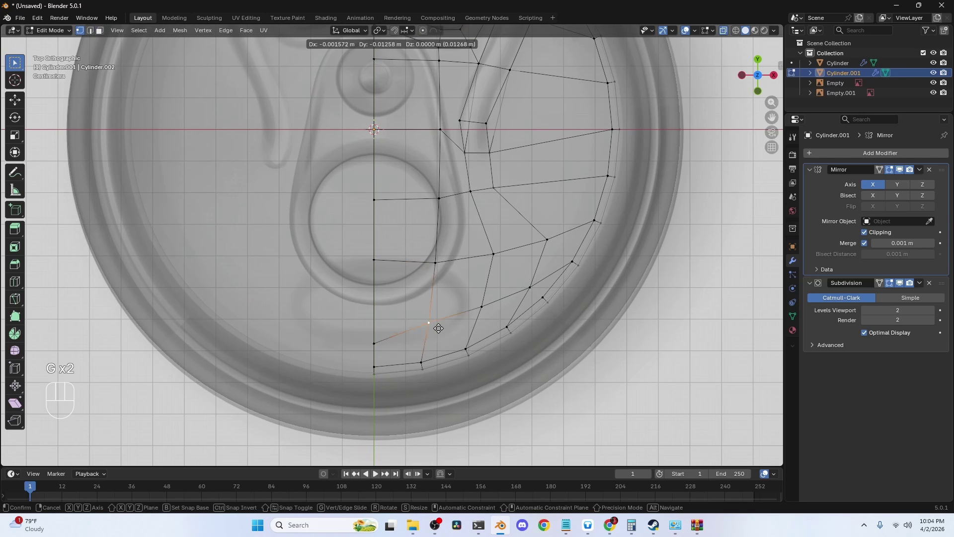
pyautogui.click(438, 344)
pyautogui.click(436, 263)
pyautogui.press('g')
pyautogui.click(442, 262)
# Step: Move the next two outer vertices inward and down to follow the side of the finger recess below the tab
pyautogui.click(499, 254)
pyautogui.press('g')
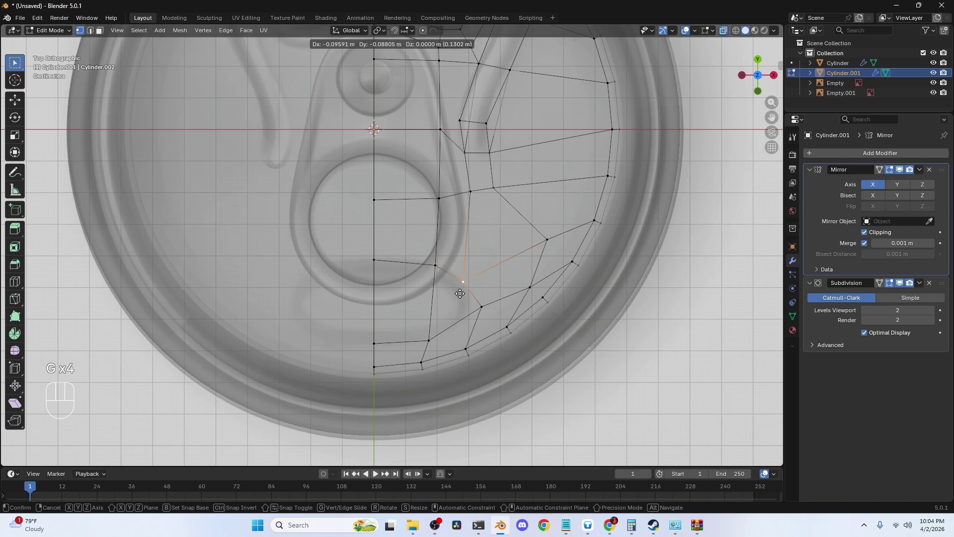
pyautogui.click(460, 293)
pyautogui.click(481, 307)
pyautogui.press('g')
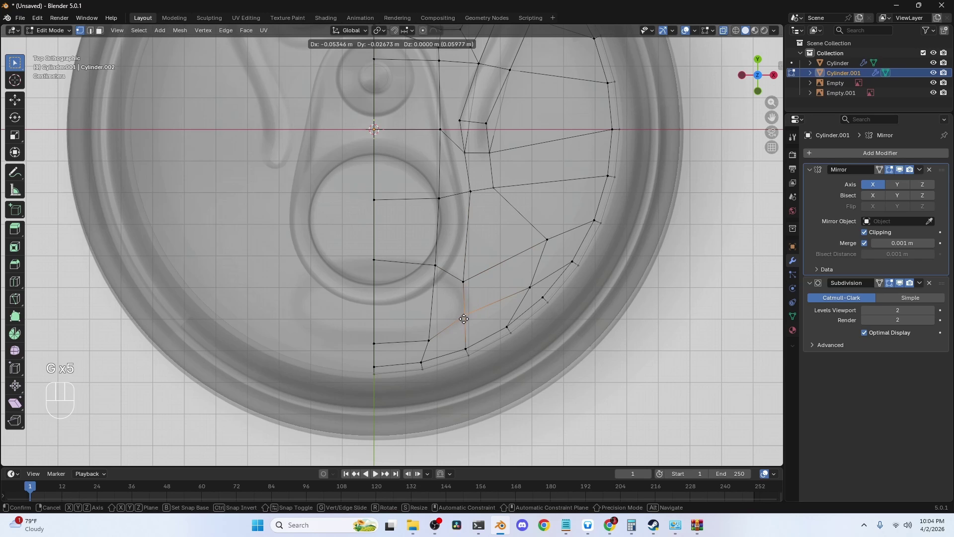
pyautogui.click(463, 318)
# Step: Select the two finger-recess faces and extrude them about 0.013 m downward along global Z
pyautogui.press('3')
pyautogui.click(404, 301)
pyautogui.keyDown('shift'); pyautogui.click(451, 302); pyautogui.keyUp('shift')
pyautogui.moveTo(452, 303); pyautogui.dragTo(487, 255, button='middle')
pyautogui.press('e')
pyautogui.press('z')
pyautogui.press('z')
pyautogui.press('shift')
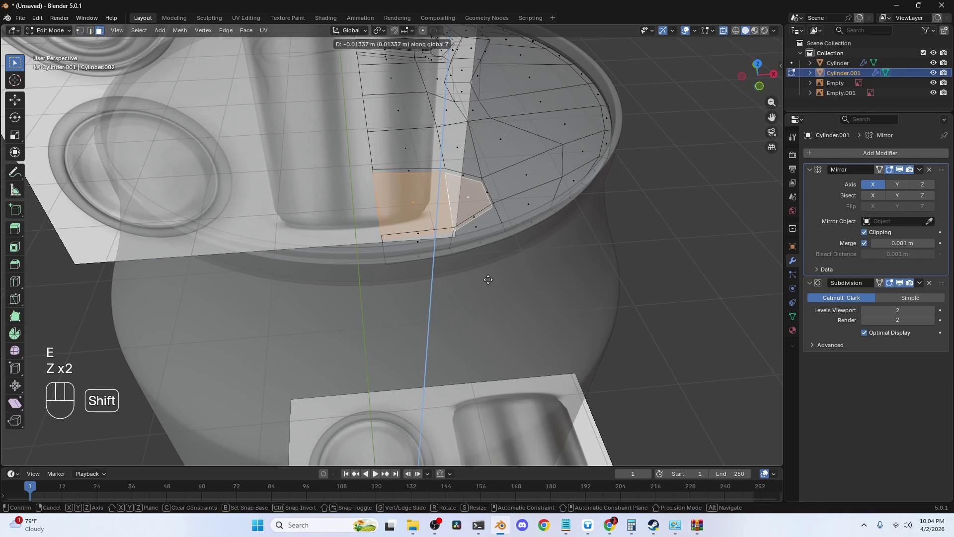
pyautogui.click(488, 279)
# Step: Scale the recessed finger-recess faces slightly smaller with the Z axis locked
pyautogui.press('`')
pyautogui.click(476, 155)
pyautogui.press('Tab')
pyautogui.moveTo(467, 236); pyautogui.dragTo(502, 228, button='middle')
pyautogui.hotkey('alt', 'z')
pyautogui.scroll(5, 467, 216)
pyautogui.hotkey('alt', 'z')
pyautogui.press('Tab')
pyautogui.press('s')
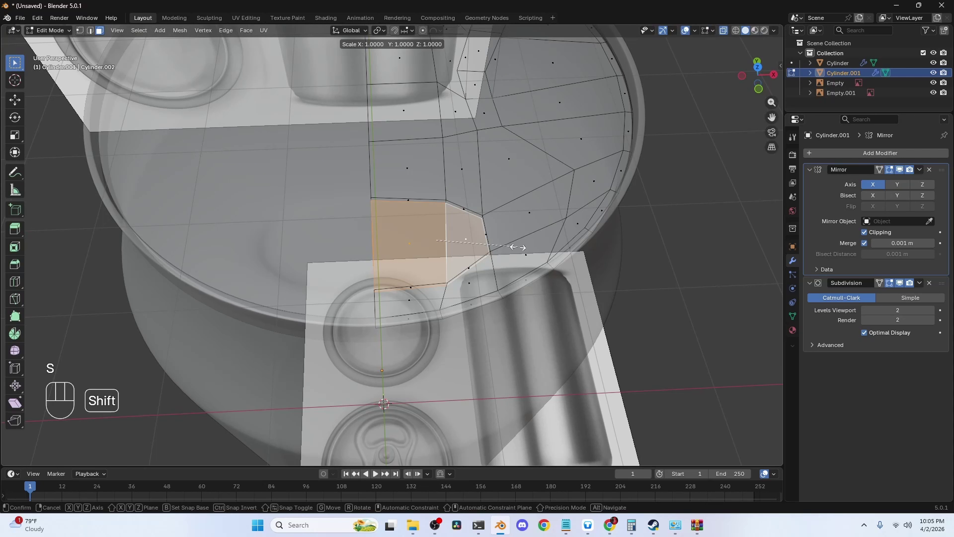
pyautogui.hotkey('shift', 'z')
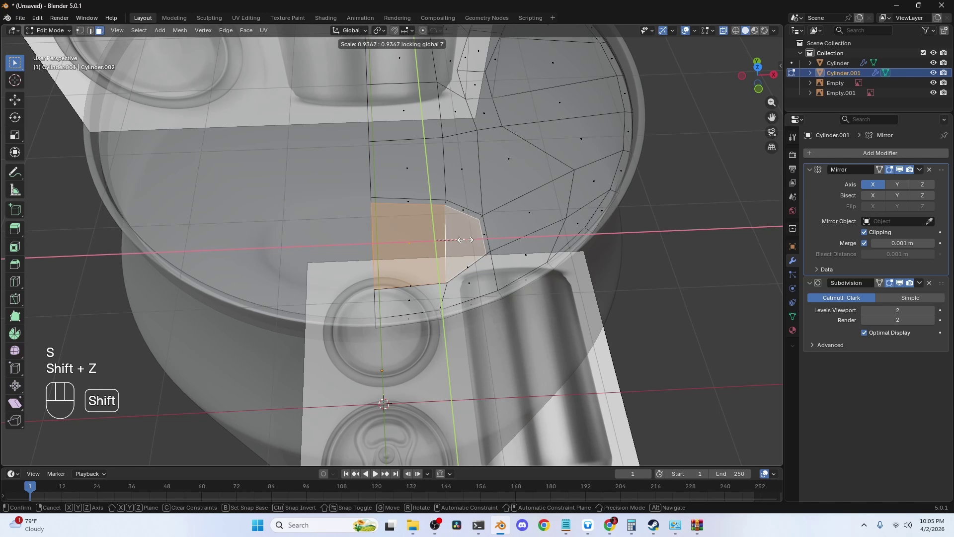
pyautogui.click(446, 238)
# Step: Inspect the finished lid relief in Object Mode from above, comparing it with the reference image using X-ray
pyautogui.moveTo(446, 239); pyautogui.dragTo(454, 160, button='middle')
pyautogui.press('Tab')
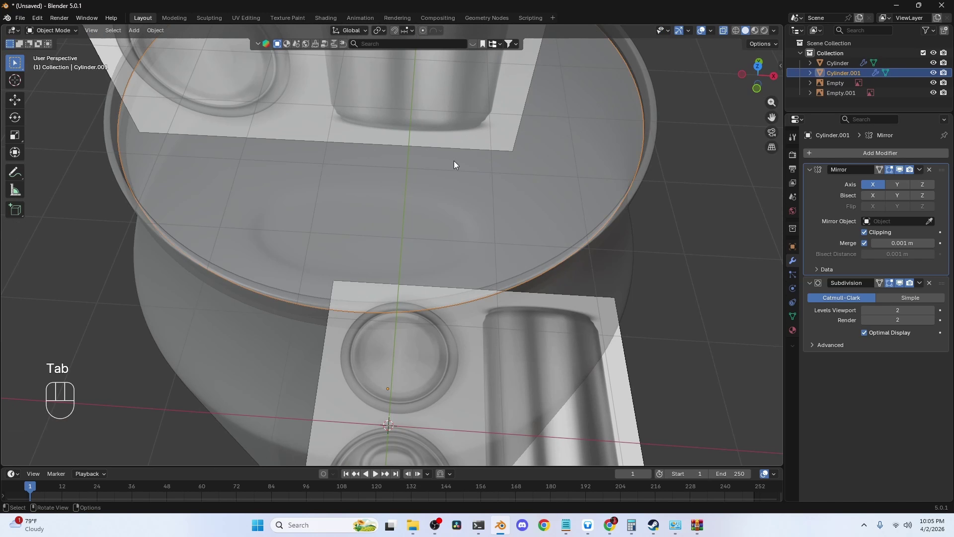
pyautogui.hotkey('alt', 'z')
pyautogui.moveTo(467, 199); pyautogui.dragTo(392, 185, button='middle')
pyautogui.press('`')
pyautogui.click(406, 141)
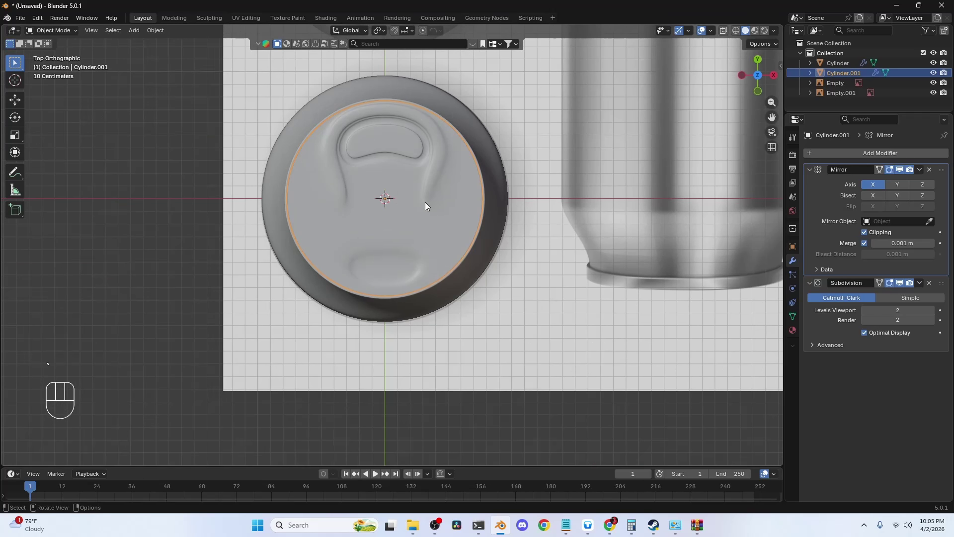
pyautogui.hotkey('alt', 'z')
pyautogui.scroll(4, 400, 204)
pyautogui.click(15, 172)
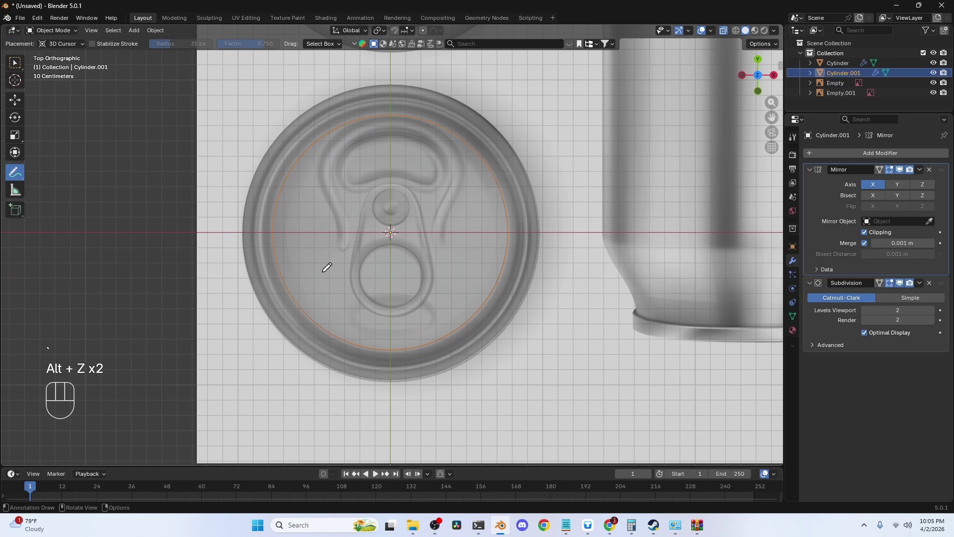
pyautogui.press('Tab')
pyautogui.press('Tab')
pyautogui.moveTo(319, 168); pyautogui.dragTo(404, 221, button='middle')
# Step: Add a plane mesh for the pull tab and raise it along Z above the lid
pyautogui.hotkey('shift', 'a')
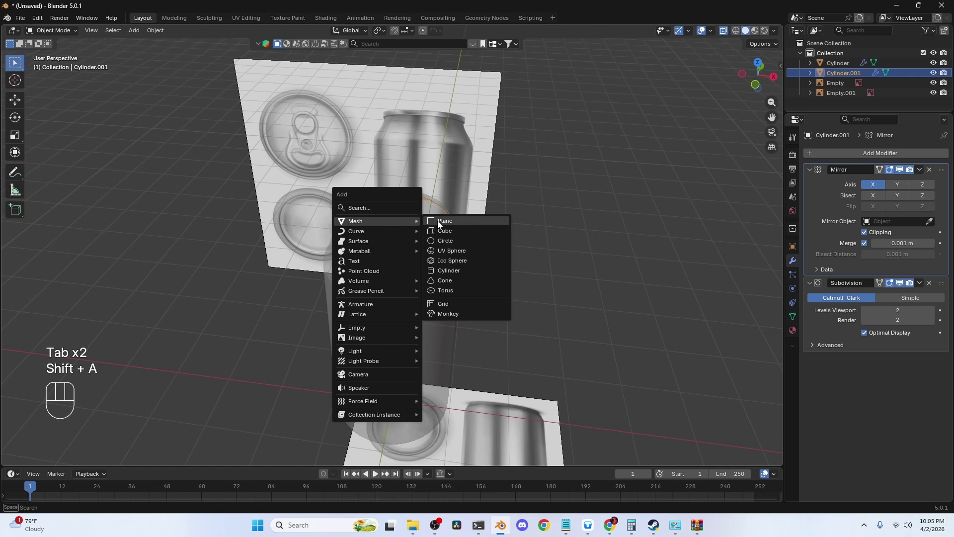
pyautogui.click(443, 221)
pyautogui.scroll(-2, 443, 222)
pyautogui.press('g')
pyautogui.press('z')
pyautogui.click(452, 149)
pyautogui.press('`')
pyautogui.click(428, 201)
pyautogui.scroll(4, 428, 202)
# Step: Scale the plane down around the pull tab and move its upper edge about 0.235 m down along Y
pyautogui.press('Tab')
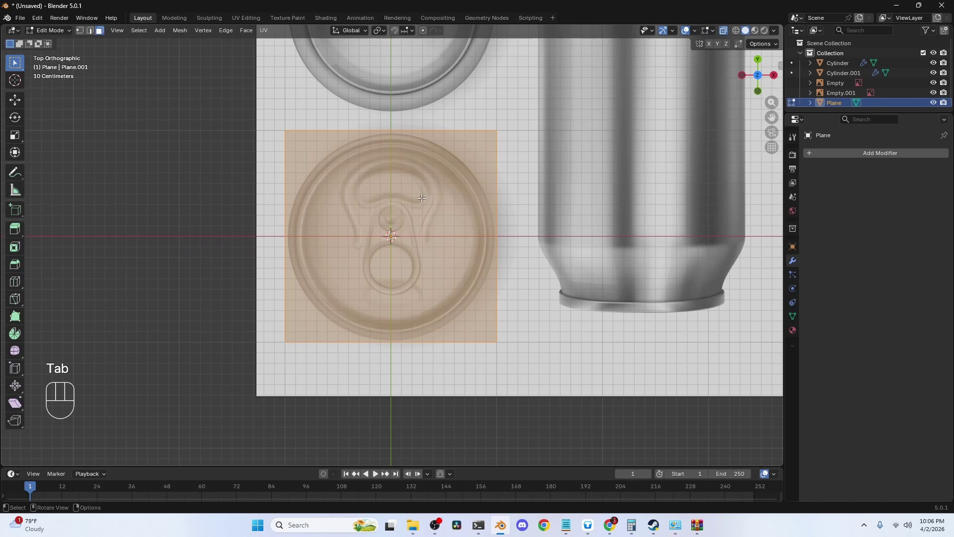
pyautogui.press('s')
pyautogui.click(473, 264)
pyautogui.press('1')
pyautogui.moveTo(299, 146); pyautogui.dragTo(472, 188)
pyautogui.press('g')
pyautogui.press('y')
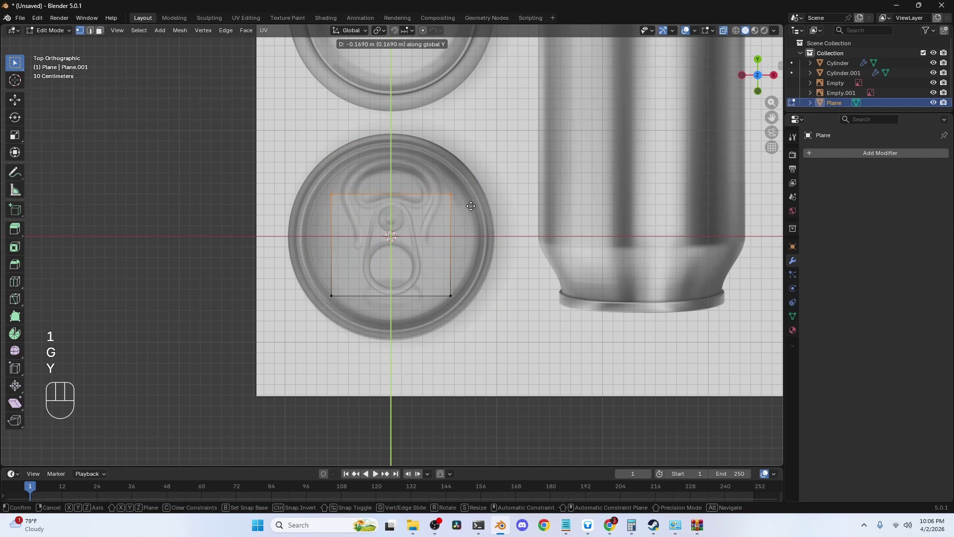
pyautogui.click(469, 212)
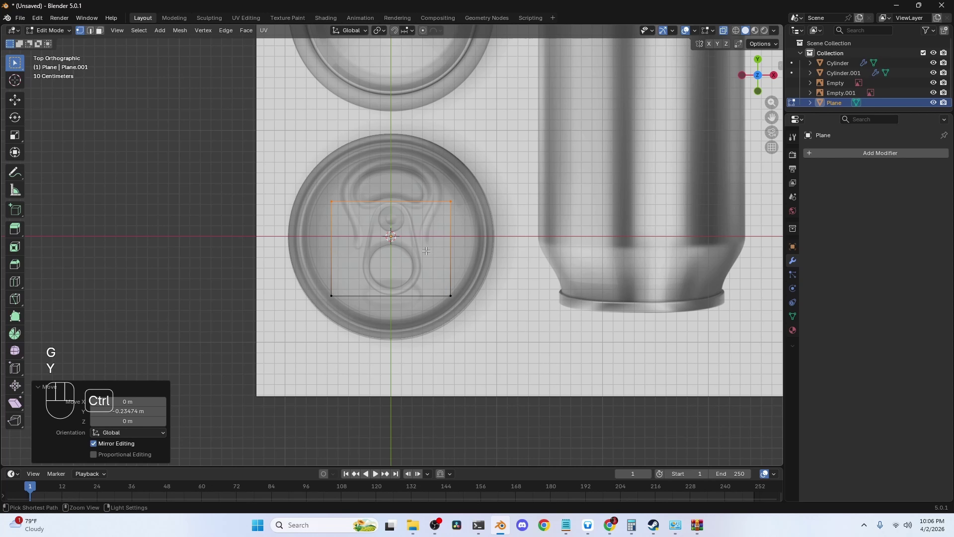
# Step: Add one centred horizontal and one centred vertical loop cut to the plane
pyautogui.hotkey('ctrl', 'r')
pyautogui.click(426, 250)
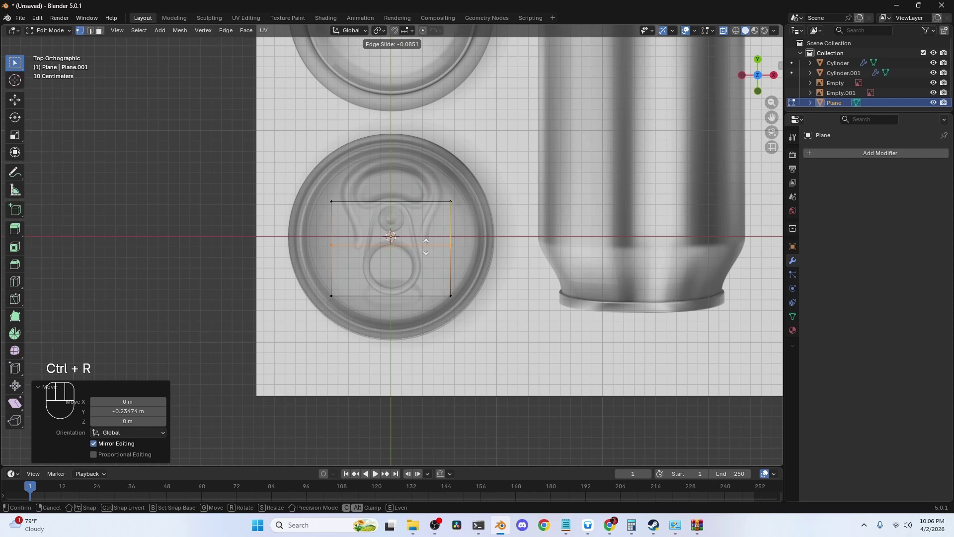
pyautogui.rightClick(425, 246)
pyautogui.hotkey('ctrl', 'r')
pyautogui.press('Escape')
# Step: Add a centred horizontal loop cut across the lower half of the plane
pyautogui.moveTo(290, 160); pyautogui.dragTo(306, 196)
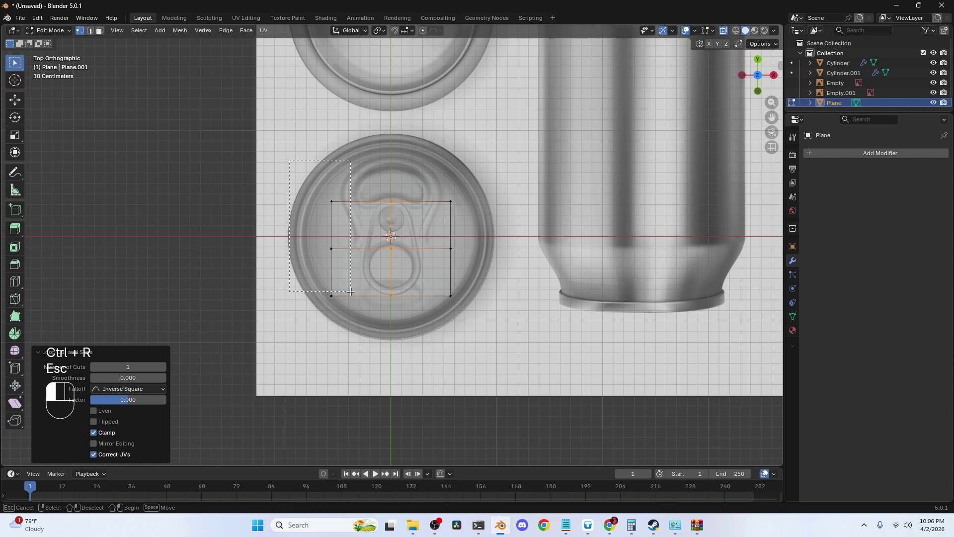
pyautogui.moveTo(350, 292); pyautogui.dragTo(350, 292)
pyautogui.scroll(2, 390, 245)
pyautogui.hotkey('ctrl', 'r')
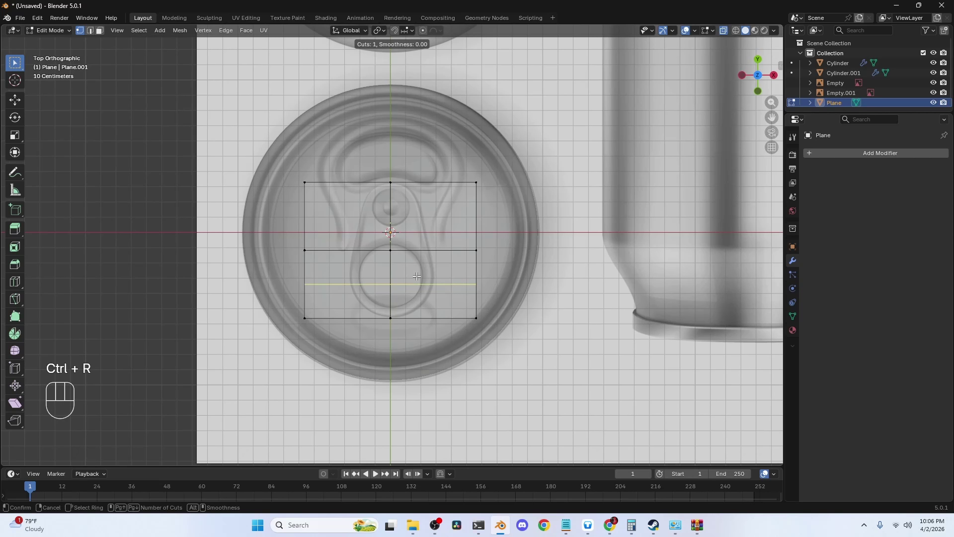
pyautogui.click(416, 276)
pyautogui.press('Escape')
# Step: Bevel the centre vertex of the lower loop cut by 0.162 m with 2 segments and shape it with LoopTools Circle
pyautogui.click(391, 284)
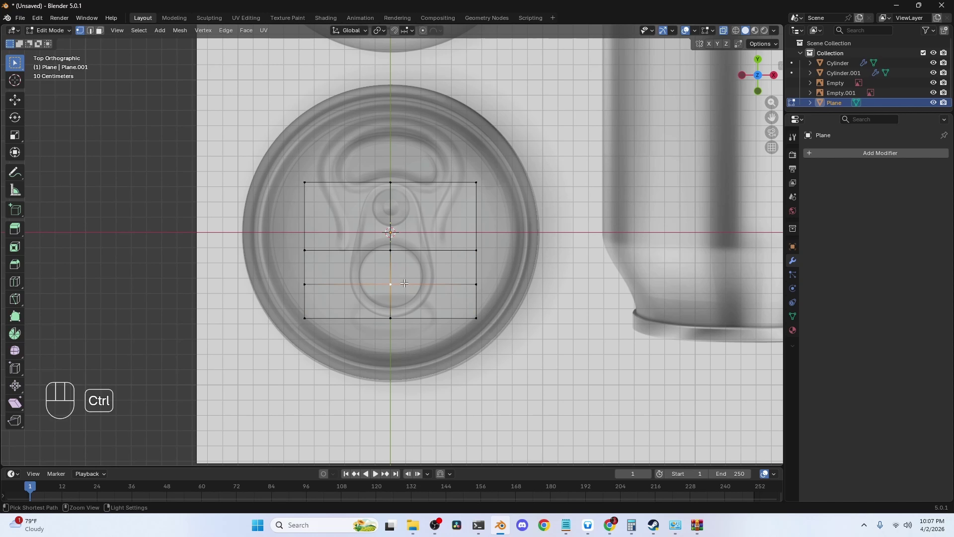
pyautogui.hotkey('ctrl', 'shift', 'b')
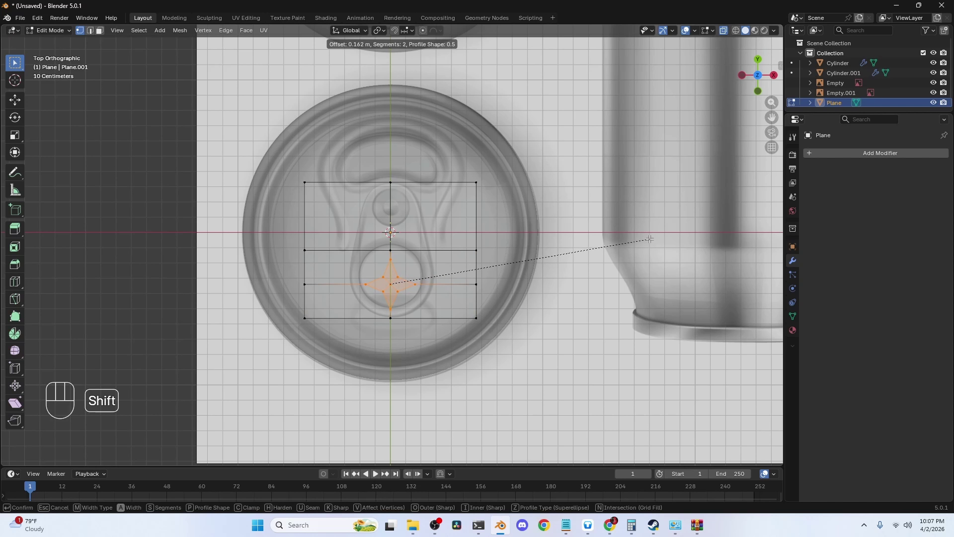
pyautogui.click(645, 238)
pyautogui.rightClick(431, 124)
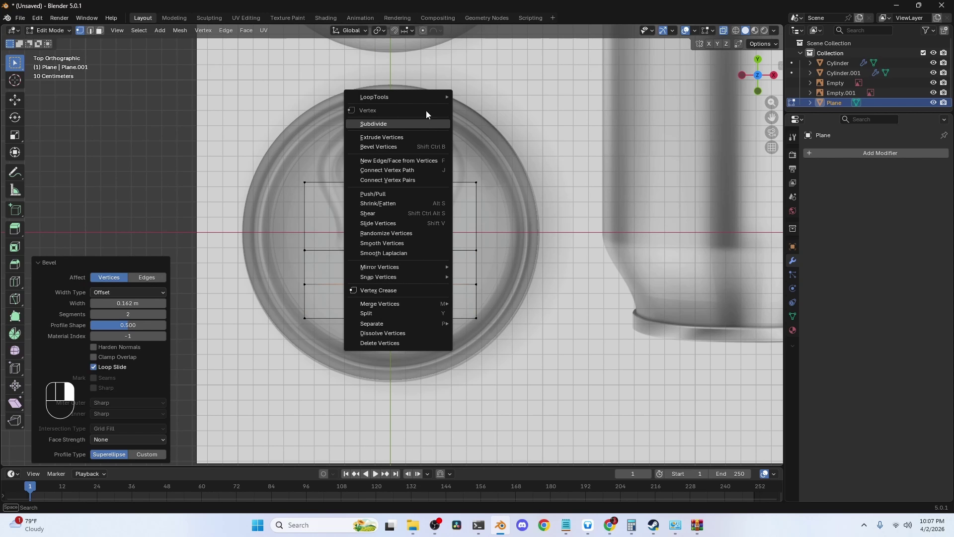
pyautogui.moveTo(424, 97)
pyautogui.click(491, 106)
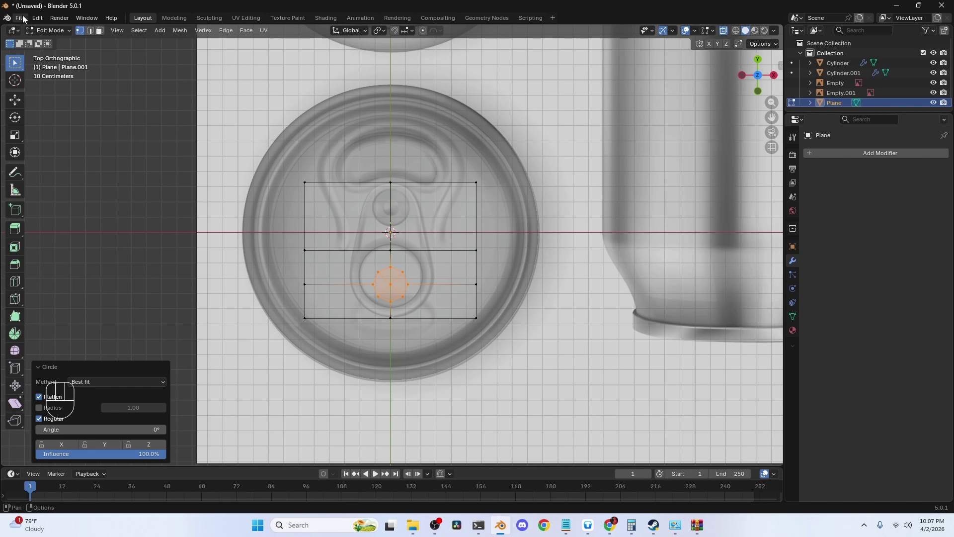
# Step: Search the add-ons in the preferences for LOOP to check whether LoopTools is enabled
pyautogui.click(38, 18)
pyautogui.click(77, 148)
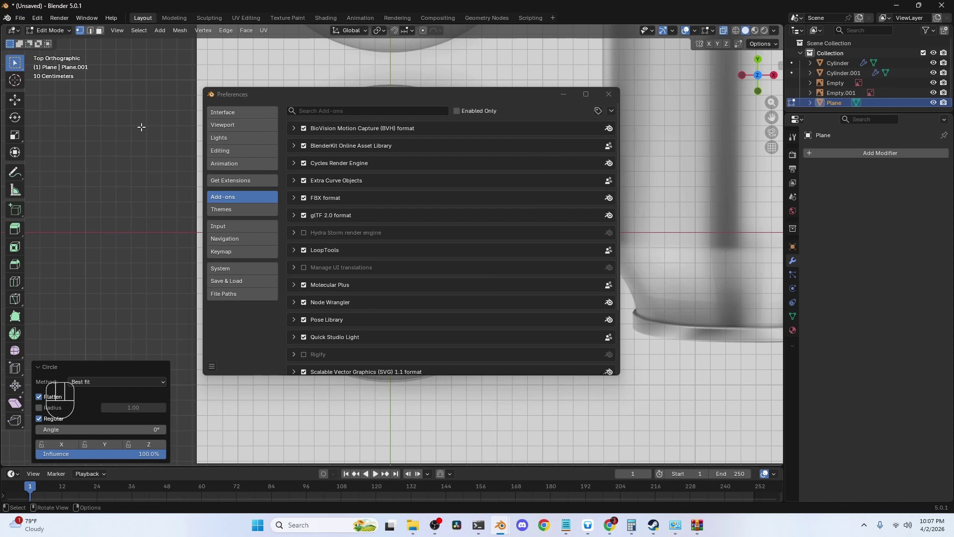
pyautogui.click(379, 111)
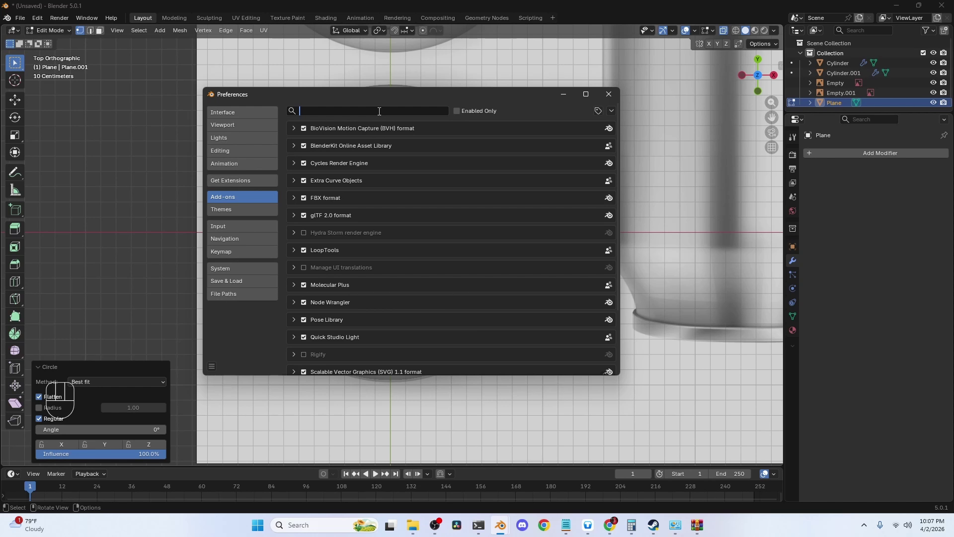
pyautogui.write('LOOP')
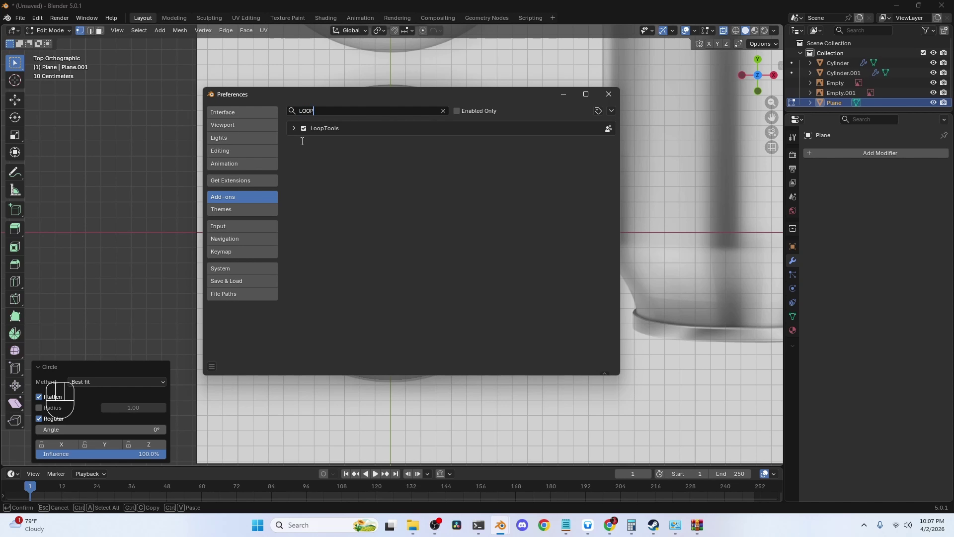
pyautogui.click(608, 94)
# Step: Undo the last three changes and enlarge the circle of vertices in the lower half of the plane
pyautogui.hotkey('ctrl', 'z')
pyautogui.hotkey('ctrl', 'z')
pyautogui.hotkey('ctrl', 'z')
pyautogui.press('s')
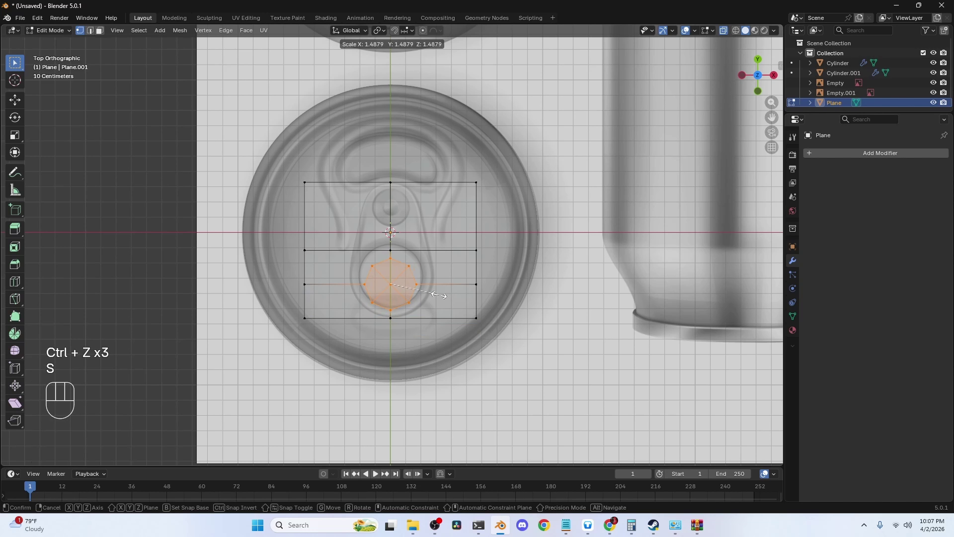
pyautogui.click(440, 296)
# Step: Move the circle of vertices about 0.049 m up along Y and scale it to fit the pull tab's finger hole
pyautogui.press('g')
pyautogui.press('y')
pyautogui.click(437, 290)
pyautogui.press('s')
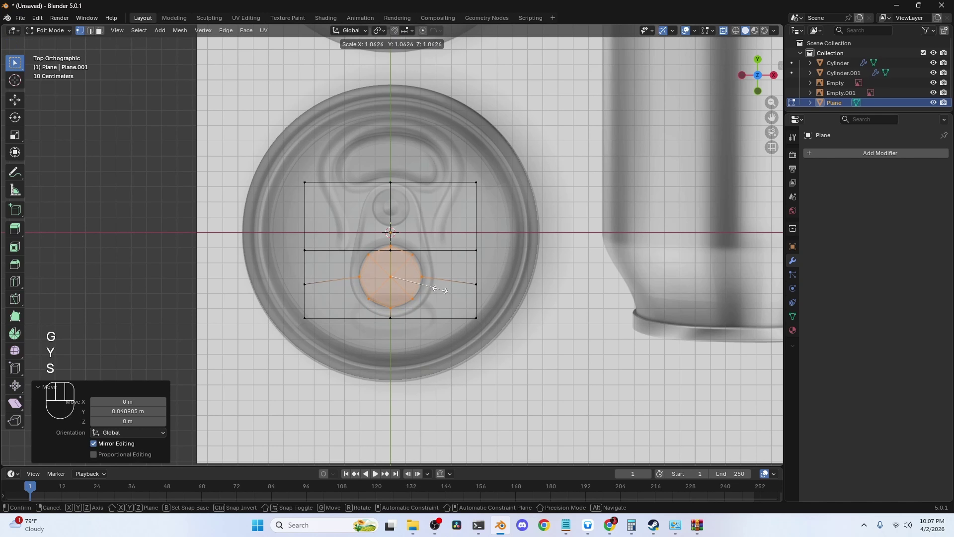
pyautogui.click(443, 289)
pyautogui.press('s')
pyautogui.click(443, 289)
# Step: Slide the centre vertex just above the finger hole upward along its edge by a factor of about 0.28
pyautogui.click(390, 252)
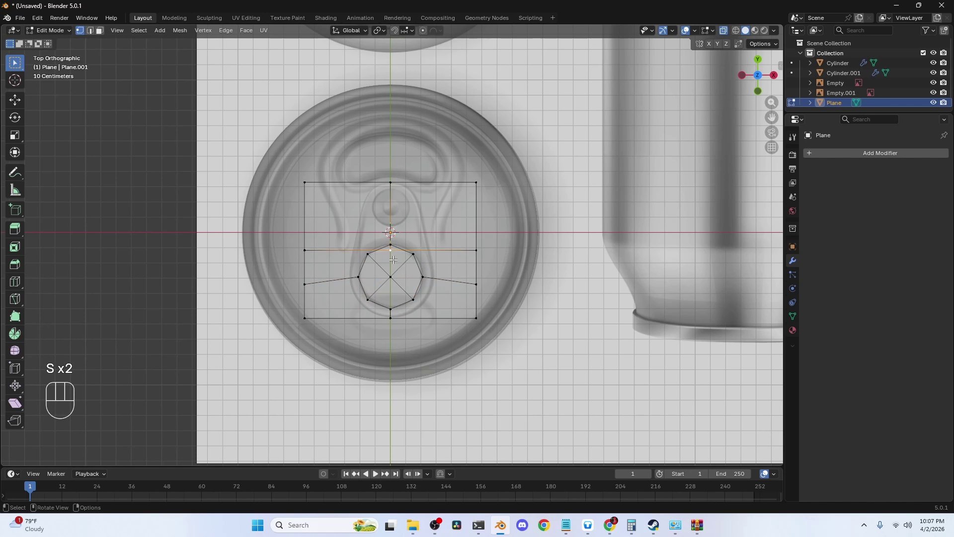
pyautogui.press('g')
pyautogui.press('g')
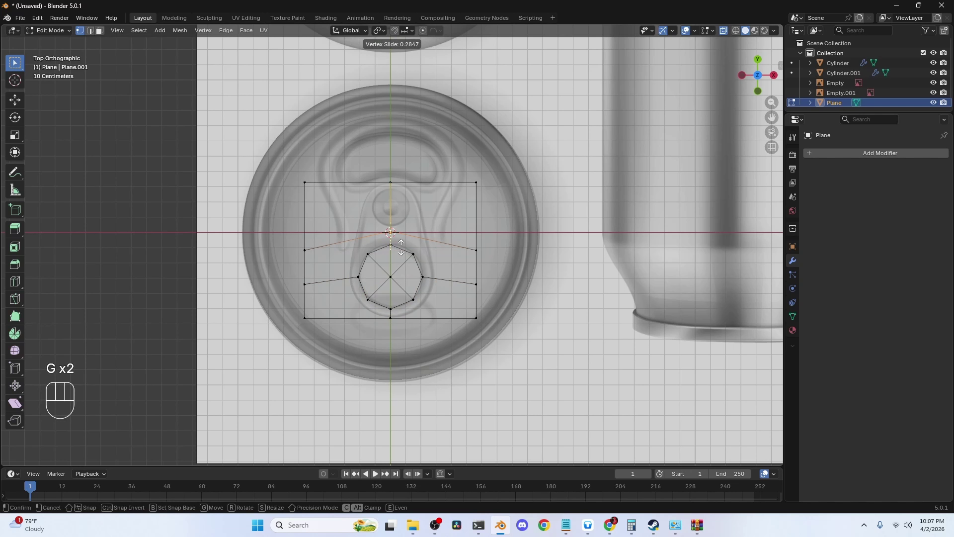
pyautogui.click(401, 247)
# Step: Raise the two outer vertices of the middle horizontal edge along Y, level with the centre vertex
pyautogui.keyDown('shift'); pyautogui.click(306, 249); pyautogui.keyUp('shift')
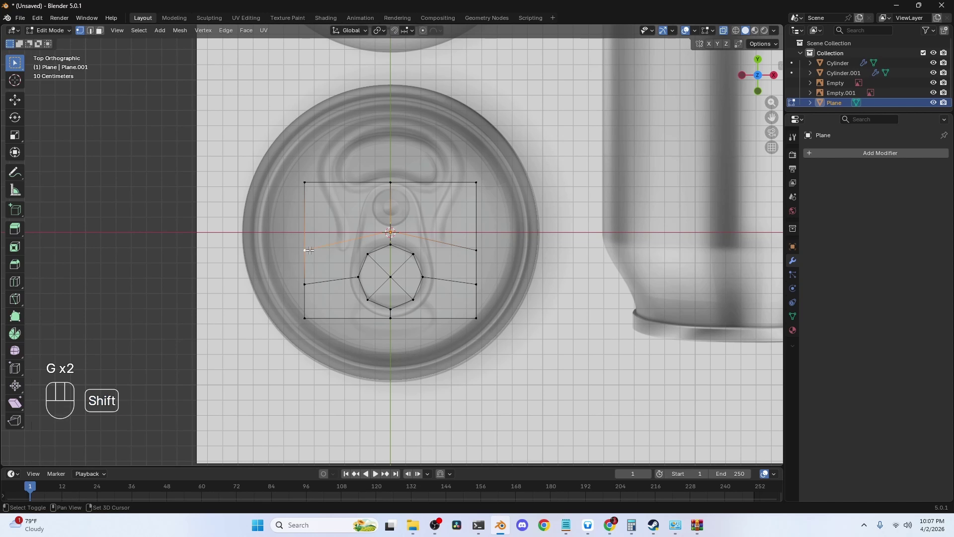
pyautogui.keyDown('shift'); pyautogui.click(477, 251); pyautogui.keyUp('shift')
pyautogui.keyDown('shift'); pyautogui.click(443, 250); pyautogui.keyUp('shift')
pyautogui.press('g')
pyautogui.press('z')
pyautogui.press('g')
pyautogui.press('y')
pyautogui.click(466, 235)
# Step: Delete all vertices of the plane on the negative X side of the centre line
pyautogui.moveTo(442, 174); pyautogui.dragTo(497, 330)
pyautogui.moveTo(205, 128); pyautogui.dragTo(204, 128)
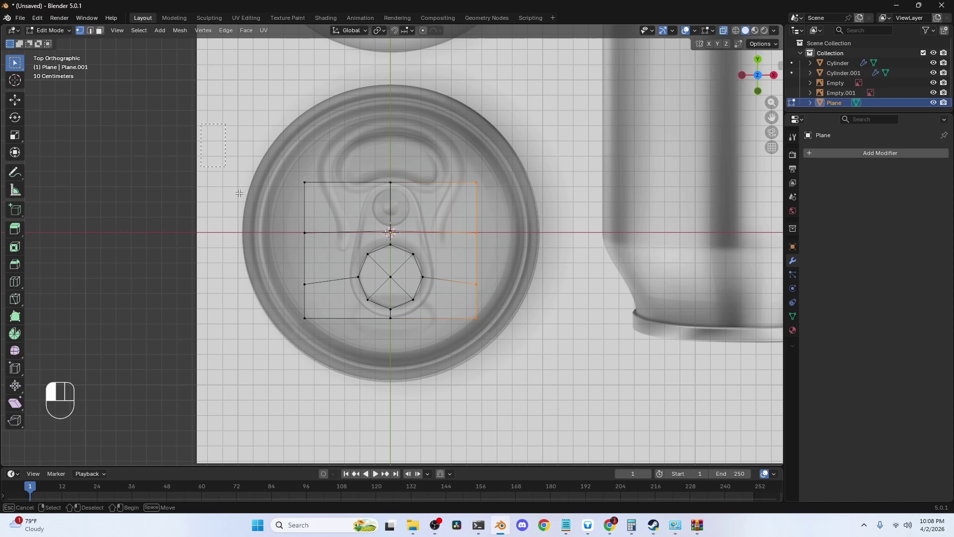
pyautogui.moveTo(392, 386); pyautogui.dragTo(370, 355)
pyautogui.press('x')
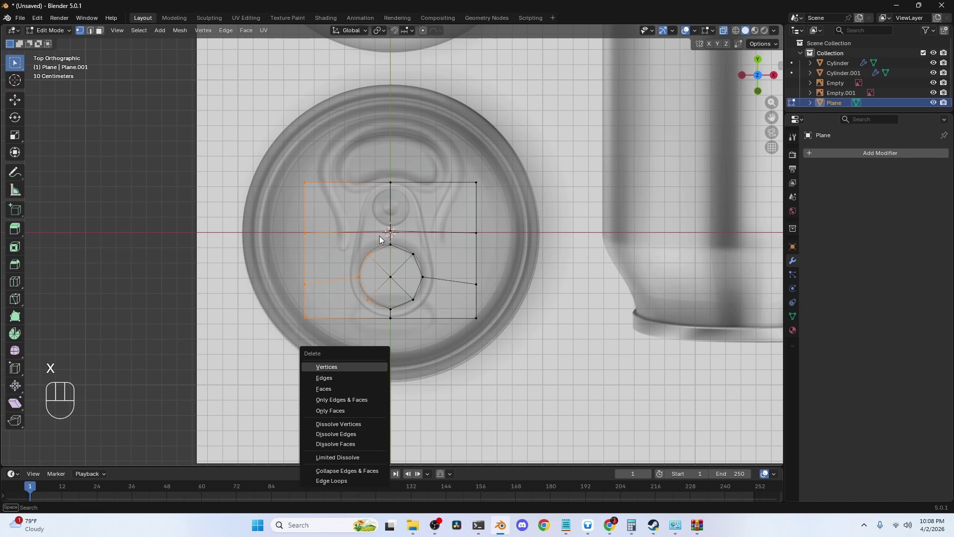
pyautogui.click(339, 365)
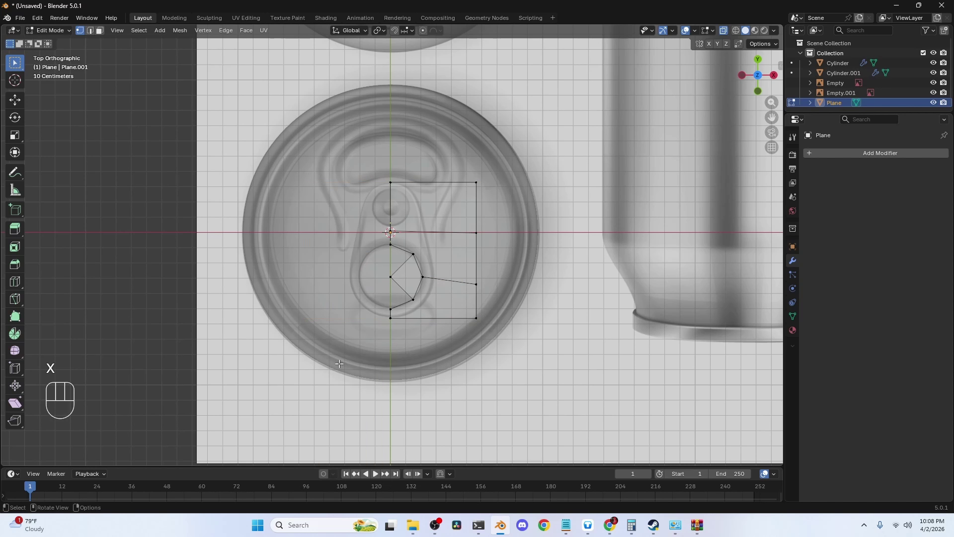
# Step: Add an X-axis Mirror modifier with Clipping enabled and remove the faces inside the octagon to open the finger hole
pyautogui.click(835, 152)
pyautogui.moveTo(834, 150)
pyautogui.click(880, 241)
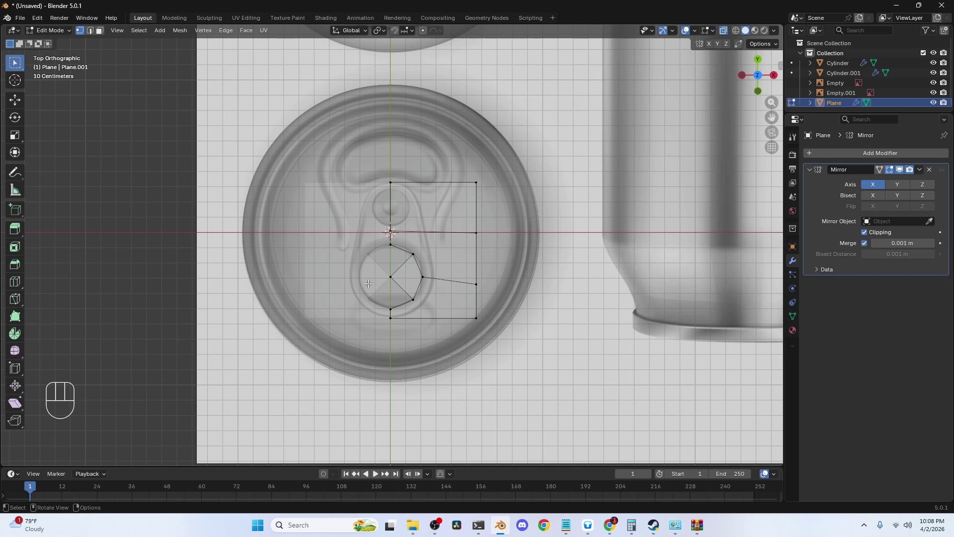
pyautogui.press('x')
pyautogui.click(389, 276)
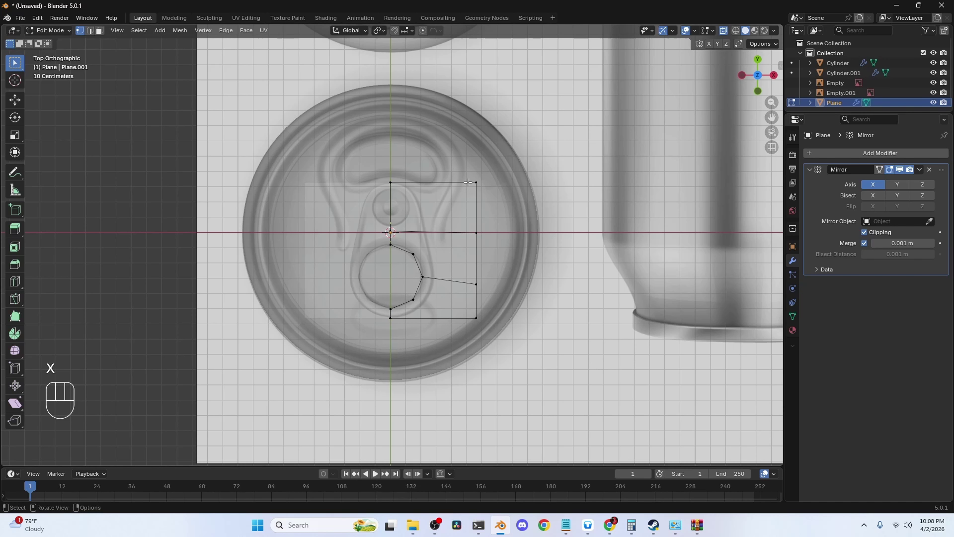
# Step: Move the outer column of vertices inward along X to the tab's width and pull its top vertex further inward
pyautogui.moveTo(464, 159); pyautogui.dragTo(518, 373)
pyautogui.press('g')
pyautogui.press('x')
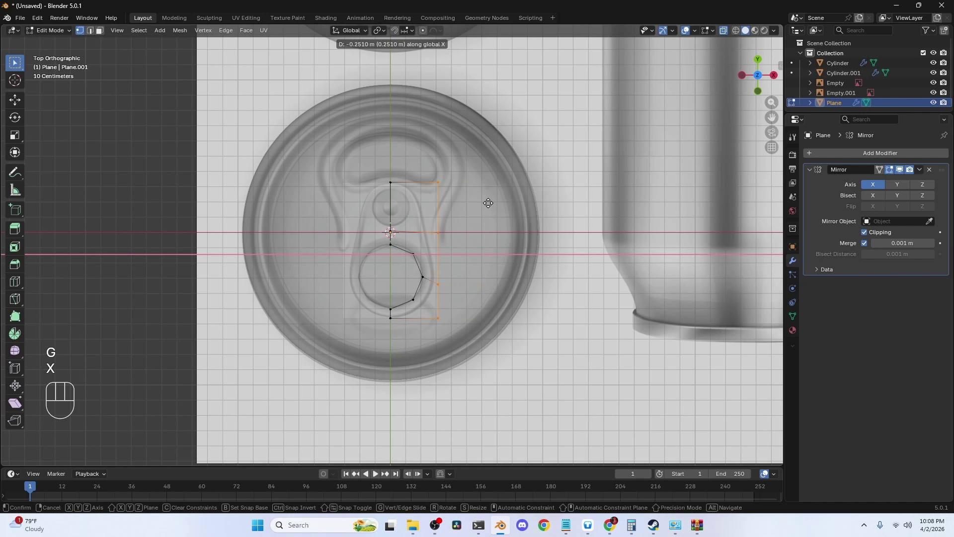
pyautogui.click(485, 204)
pyautogui.moveTo(413, 171); pyautogui.dragTo(478, 209)
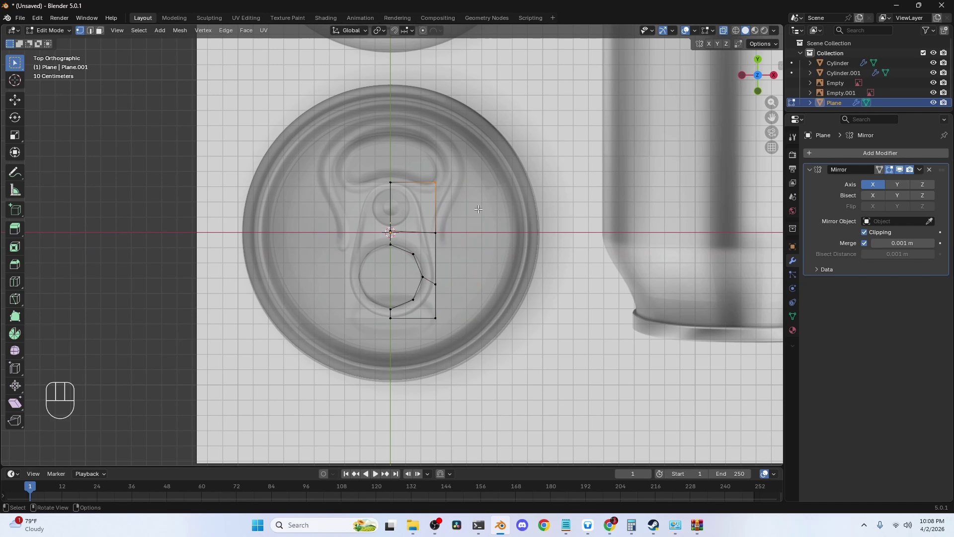
pyautogui.press('g')
pyautogui.press('x')
pyautogui.click(452, 208)
# Step: Move the outer vertex of the middle horizontal edge about 0.059 m inward along X
pyautogui.click(426, 228)
pyautogui.press('g')
pyautogui.press('x')
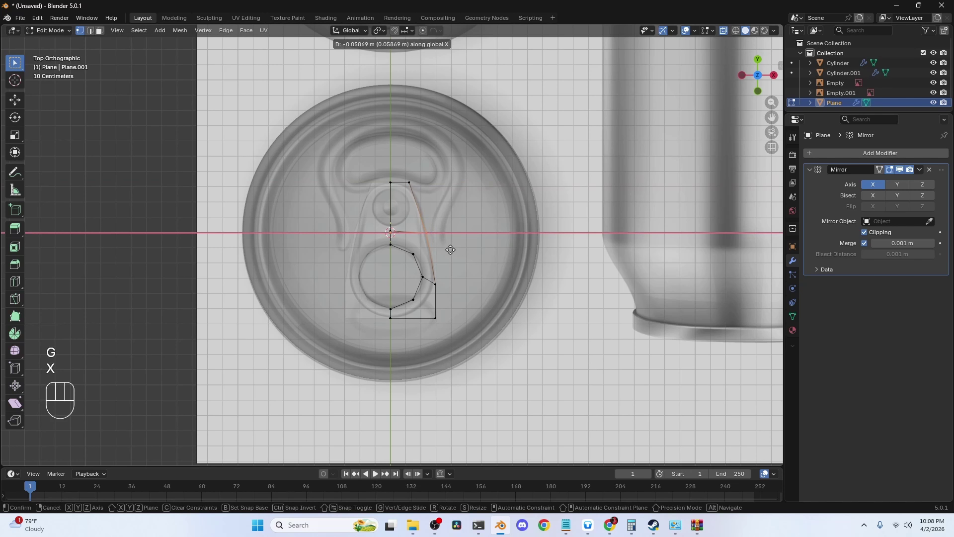
pyautogui.click(450, 250)
# Step: Dissolve the horizontal edge across the middle of the tab together with its vertices
pyautogui.scroll(3, 450, 249)
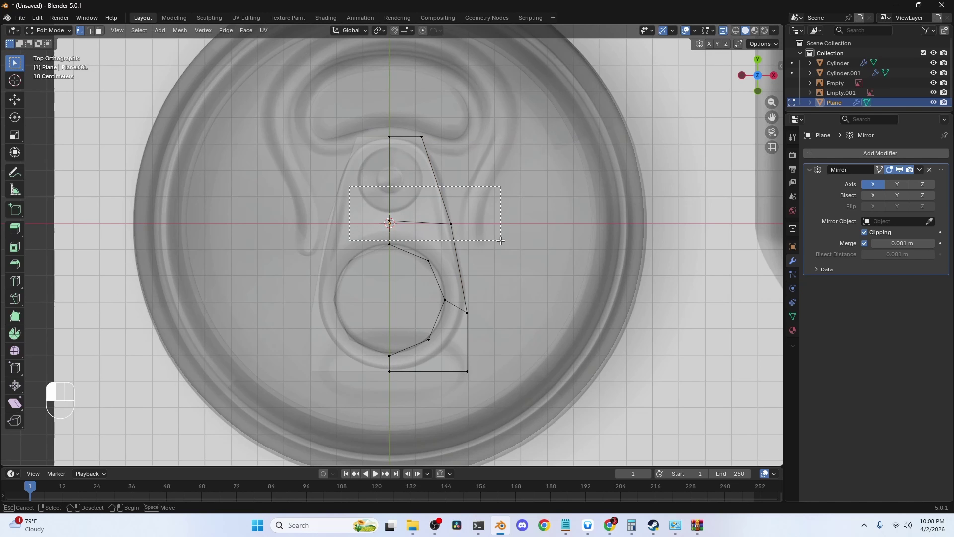
pyautogui.press('x')
pyautogui.click(460, 293)
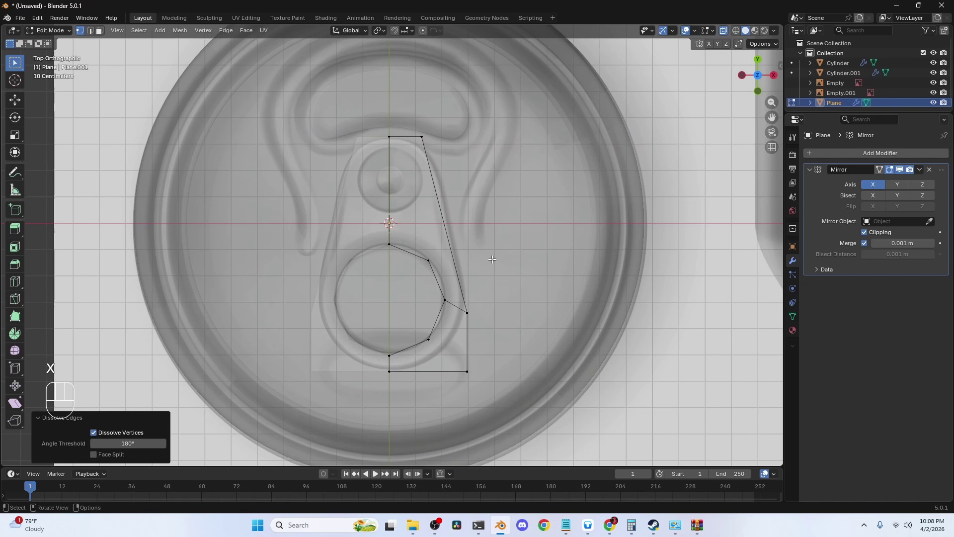
# Step: Move the tab's upper outer corner vertex about 0.025 m outward in X and 0.068 m down in Y onto the reference outline
pyautogui.click(422, 136)
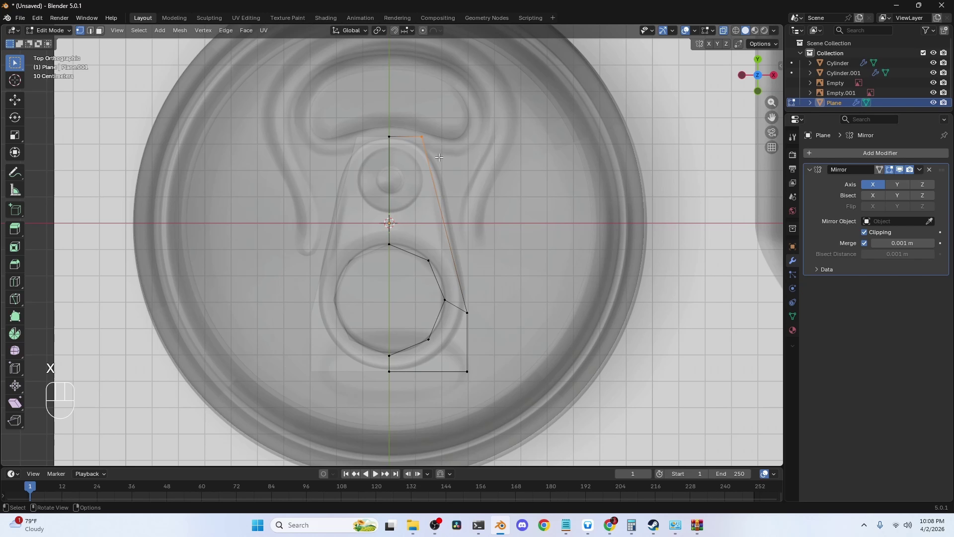
pyautogui.press('g')
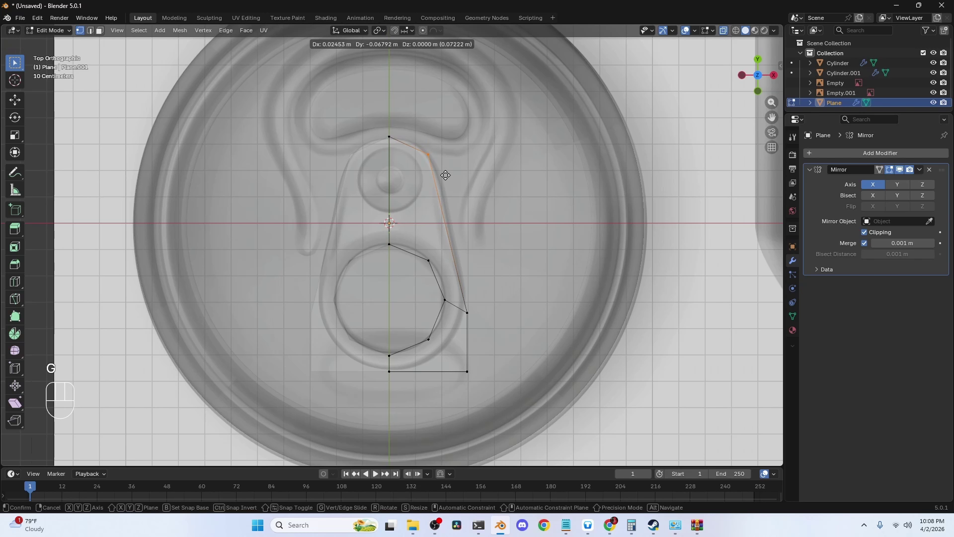
pyautogui.click(445, 176)
# Step: Bevel the tab's lower outer corner vertex by 0.300 m with 4 segments
pyautogui.click(468, 372)
pyautogui.press('Escape')
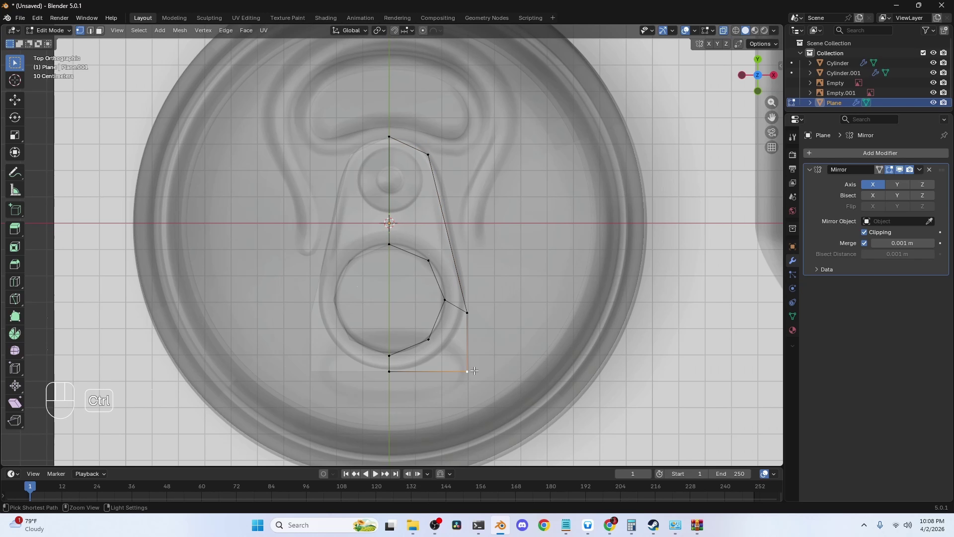
pyautogui.hotkey('ctrl', 'shift', 'b')
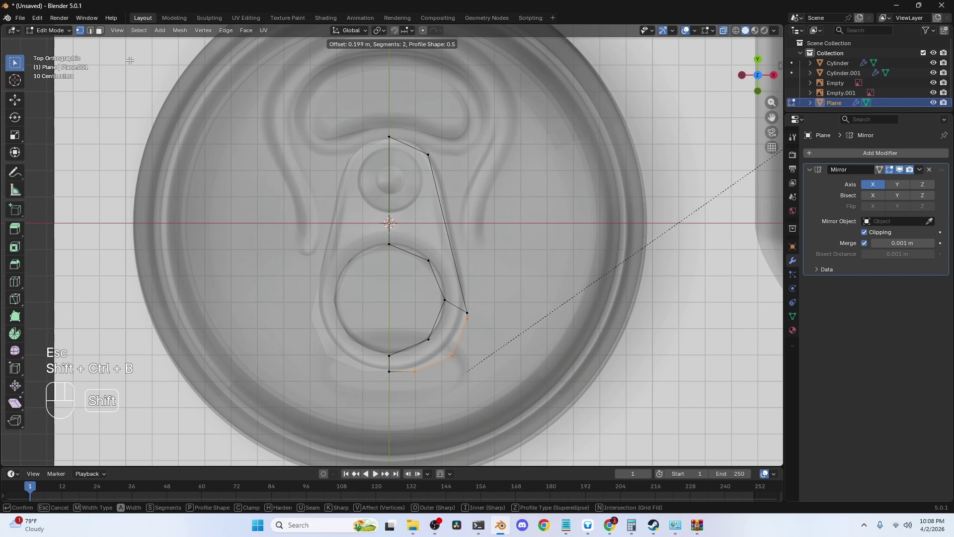
pyautogui.scroll(1, 208, 462)
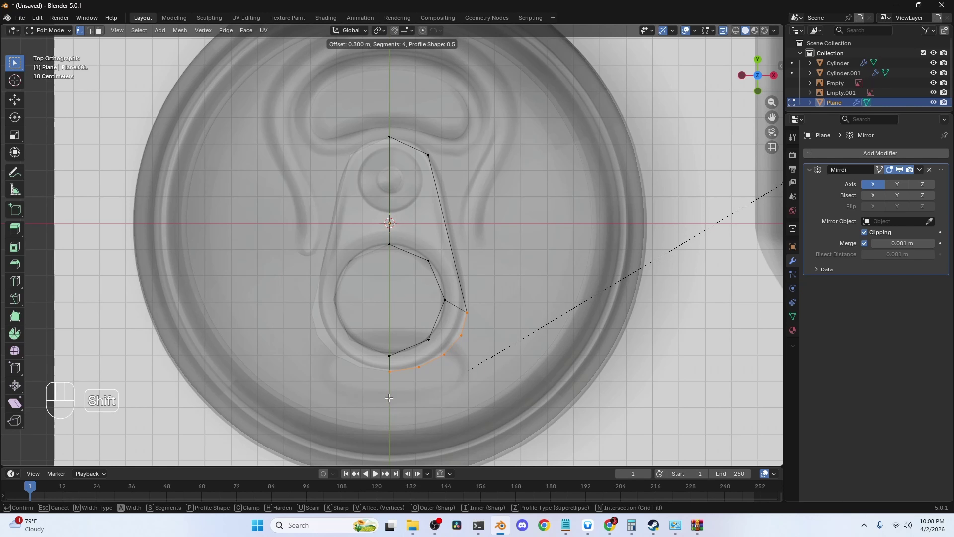
# Step: Add a vertex on the long side edge and position it and the upper corner vertex along the tab's rounded upper outline
pyautogui.press('g')
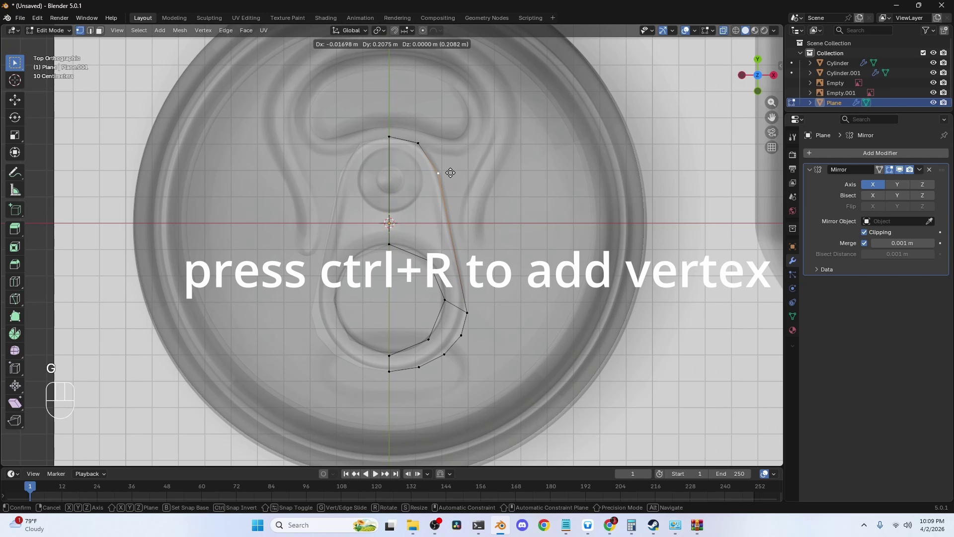
pyautogui.click(450, 172)
pyautogui.click(424, 140)
pyautogui.press('g')
pyautogui.click(423, 142)
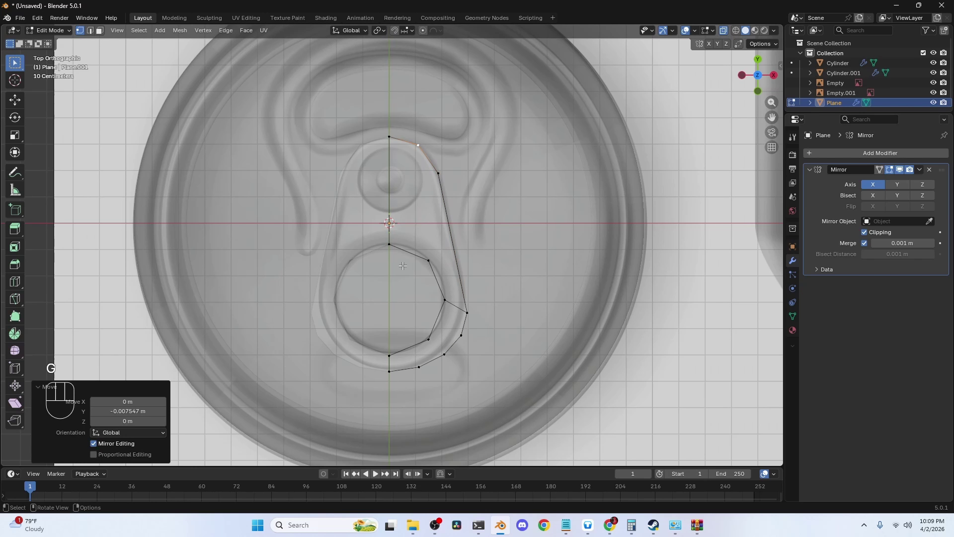
# Step: Add a level 2 Subdivision modifier to the tab in Object Mode
pyautogui.press('Tab')
pyautogui.moveTo(422, 298); pyautogui.dragTo(398, 264, button='middle')
pyautogui.hotkey('ctrl', '2')
pyautogui.scroll(4, 398, 261)
# Step: In Edit Mode, knife-cut an edge from the finger hole's upper diagonal vertex to the tab's outer side edge
pyautogui.press('Tab')
pyautogui.press('`')
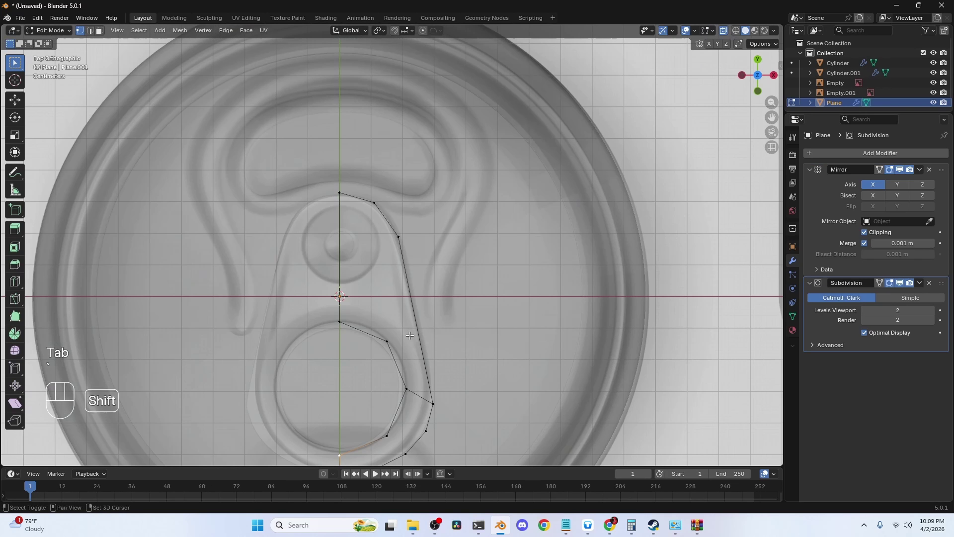
pyautogui.keyDown('shift'); pyautogui.moveTo(414, 322); pyautogui.dragTo(448, 271, button='middle'); pyautogui.keyUp('shift')
pyautogui.press('k')
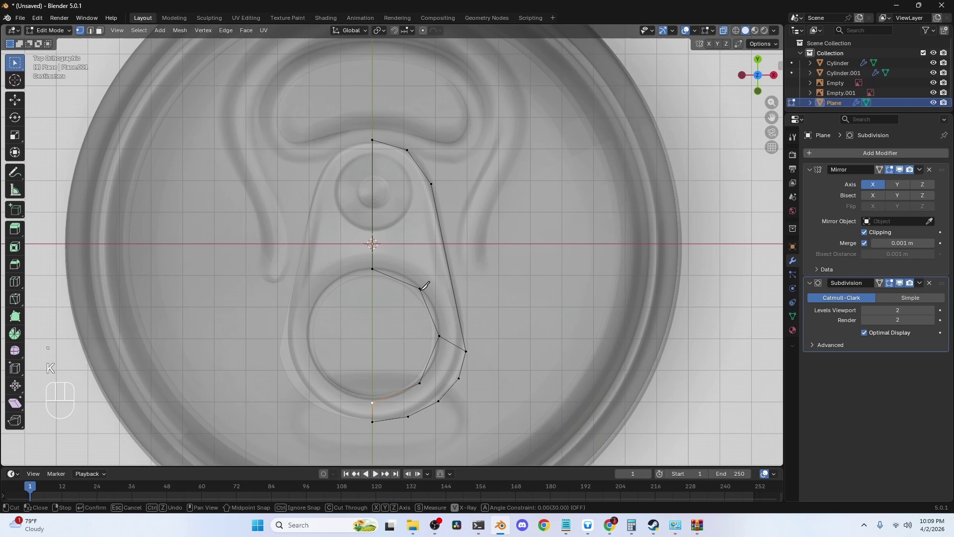
pyautogui.click(450, 275)
pyautogui.press('space')
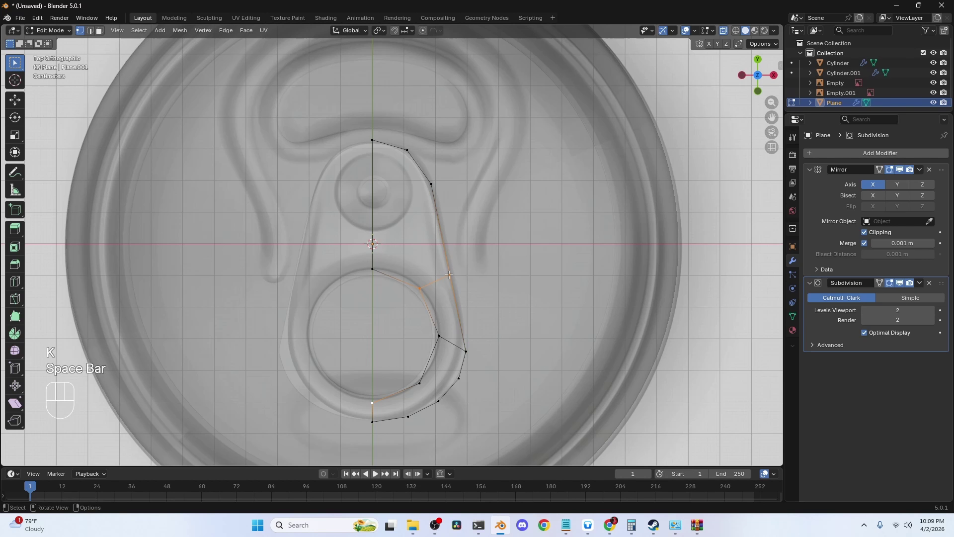
# Step: Knife-cut one edge from the upper side vertex to the centre line and another horizontally from the centre line to the side edge
pyautogui.press('k')
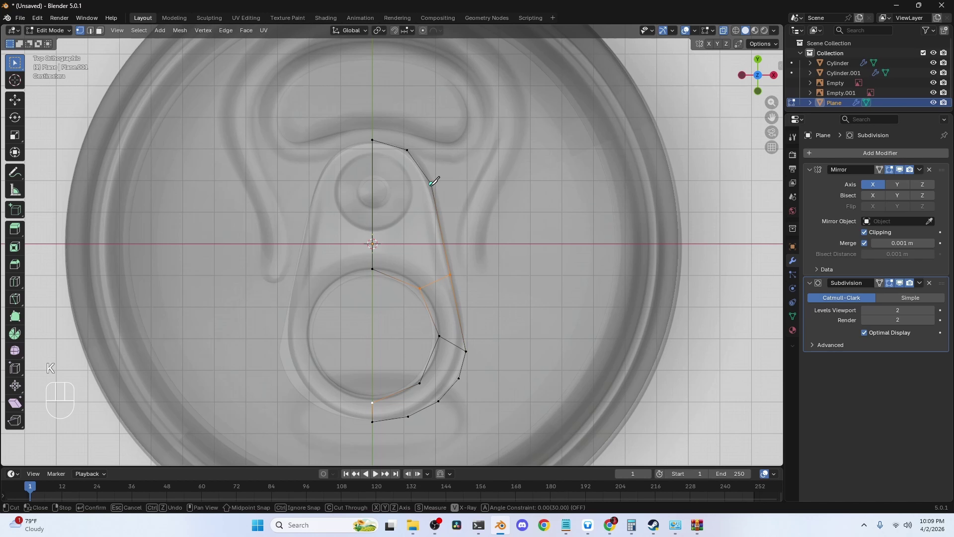
pyautogui.click(374, 210)
pyautogui.press('space')
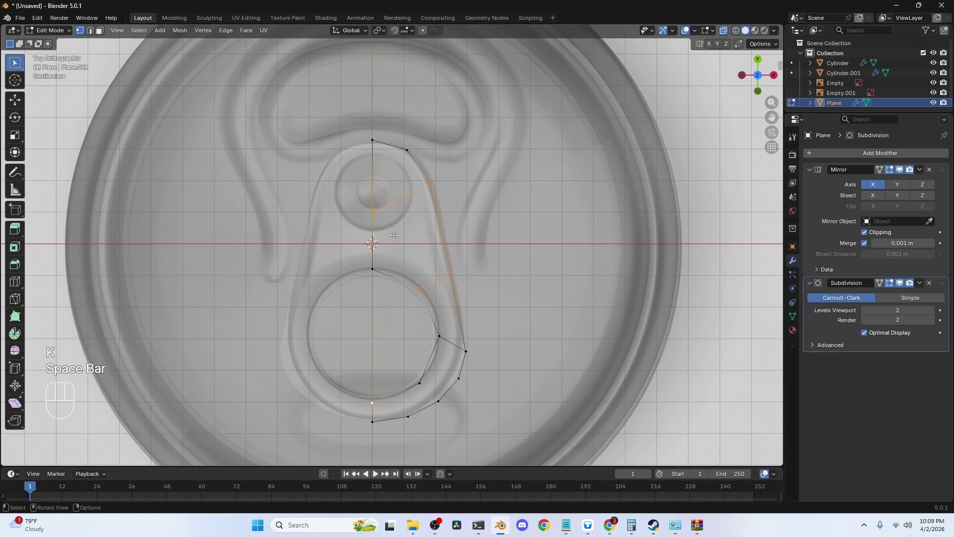
pyautogui.press('k')
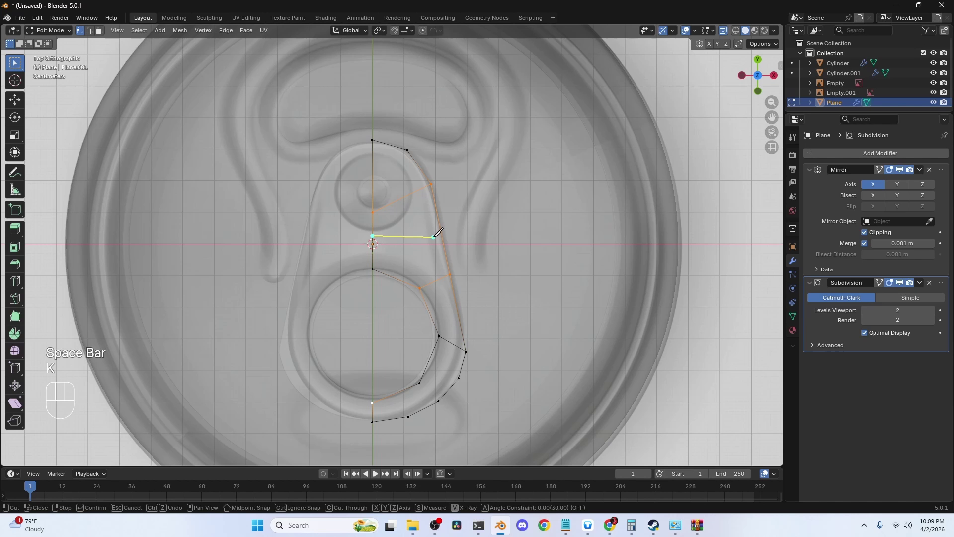
pyautogui.click(442, 234)
pyautogui.press('space')
# Step: Bevel the finger hole's lower diagonal vertex with 2 segments
pyautogui.keyDown('shift'); pyautogui.moveTo(427, 379); pyautogui.dragTo(431, 324, button='middle'); pyautogui.keyUp('shift')
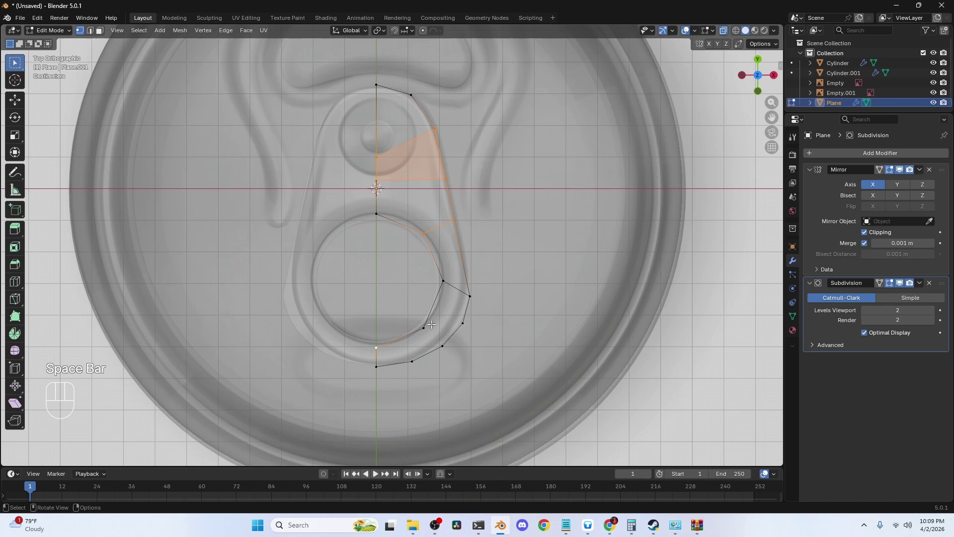
pyautogui.click(420, 328)
pyautogui.hotkey('ctrl', 'b')
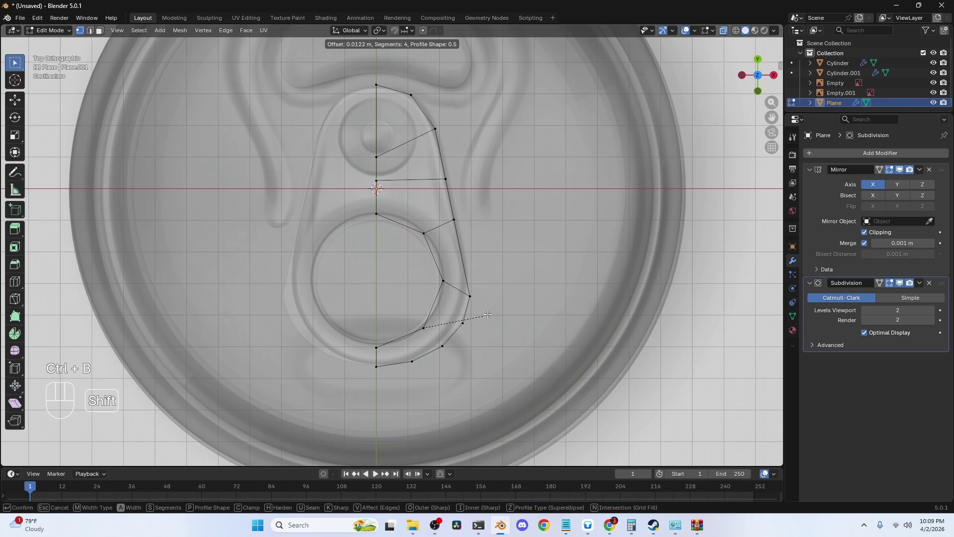
pyautogui.press('Escape')
pyautogui.hotkey('ctrl', 'shift', 'b')
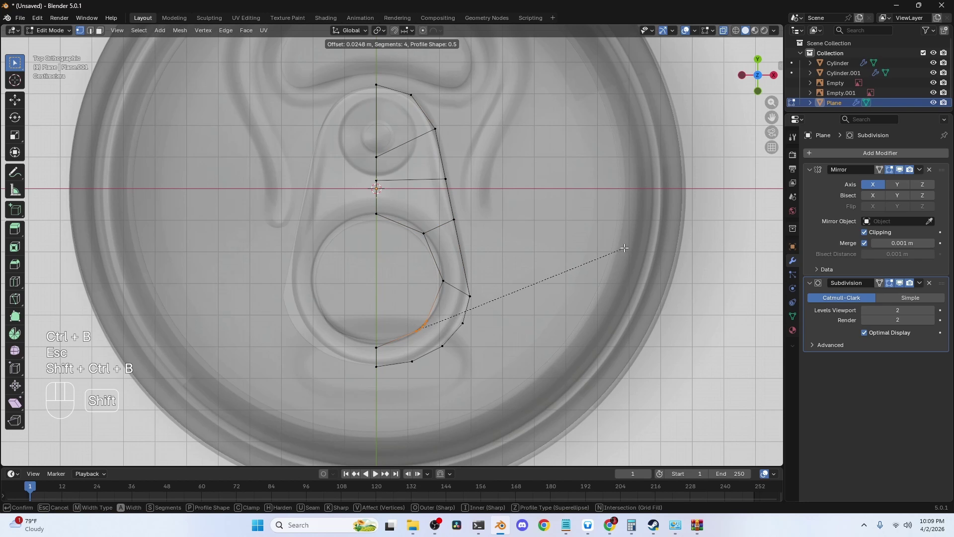
pyautogui.scroll(-3, 565, 272)
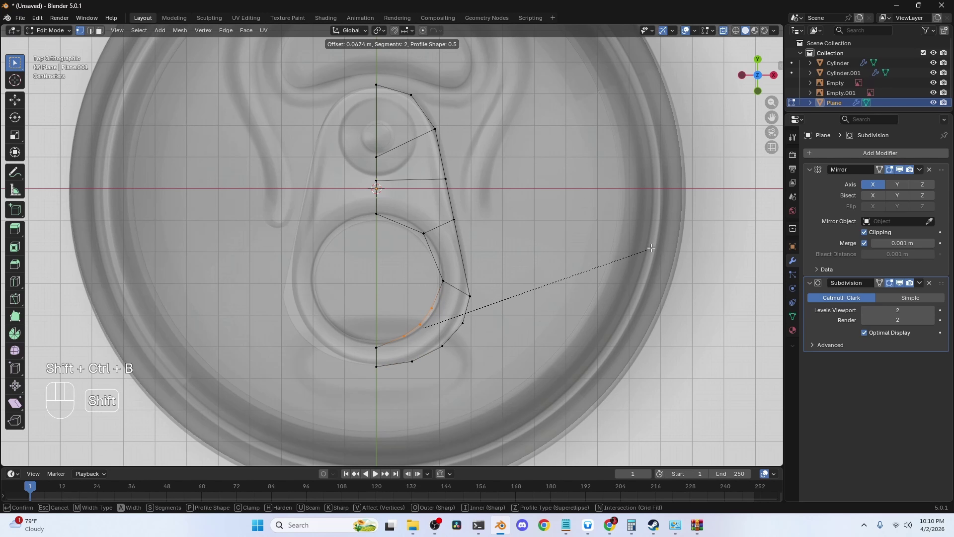
pyautogui.click(606, 250)
# Step: Connect the three bevelled vertices of the finger hole to the facing vertices on the tab's outer edge
pyautogui.click(407, 337)
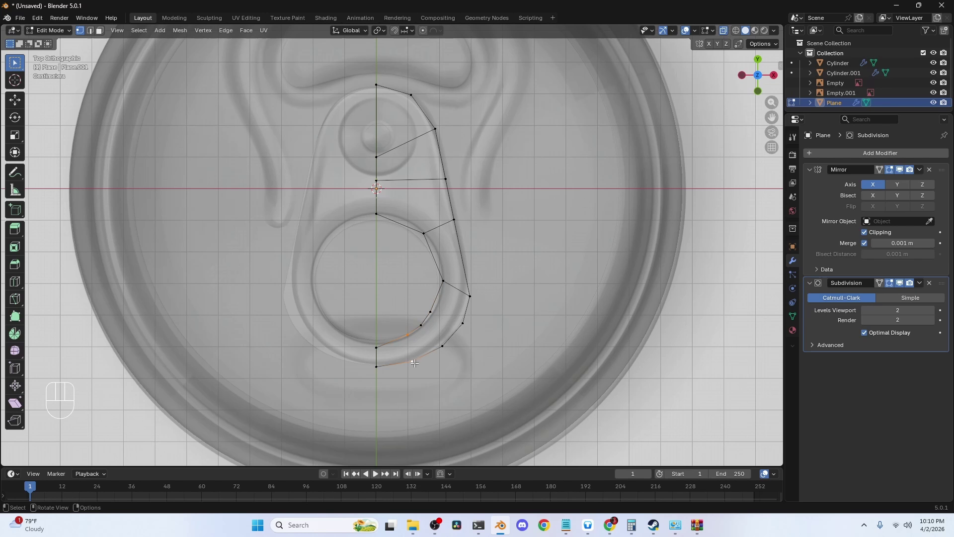
pyautogui.keyDown('shift'); pyautogui.click(439, 347); pyautogui.keyUp('shift')
pyautogui.keyDown('shift'); pyautogui.click(462, 323); pyautogui.keyUp('shift')
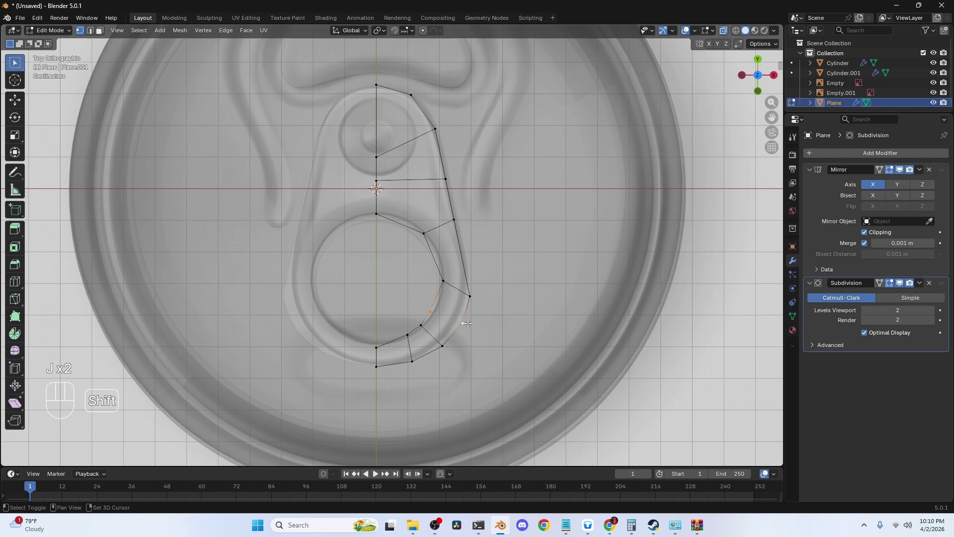
pyautogui.scroll(-1, 454, 308)
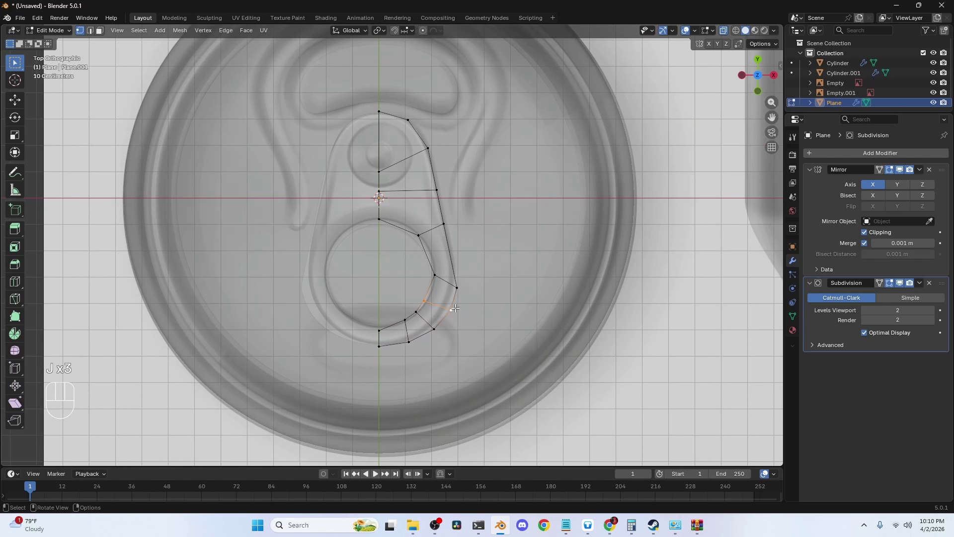
# Step: Nudge the three outer vertices beside the finger hole's lower side so they follow the tab outline in the reference
pyautogui.moveTo(469, 309); pyautogui.dragTo(461, 288, button='middle')
pyautogui.press('KP_7')
pyautogui.scroll(2, 479, 304)
pyautogui.click(487, 307)
pyautogui.press('g')
pyautogui.click(486, 299)
pyautogui.click(477, 338)
pyautogui.press('g')
pyautogui.click(472, 335)
pyautogui.click(453, 369)
pyautogui.press('g')
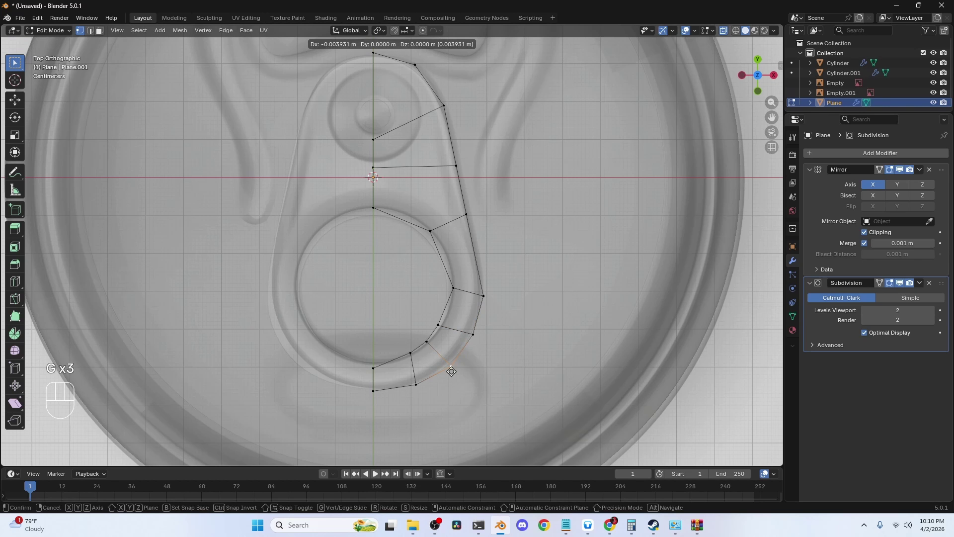
pyautogui.click(451, 372)
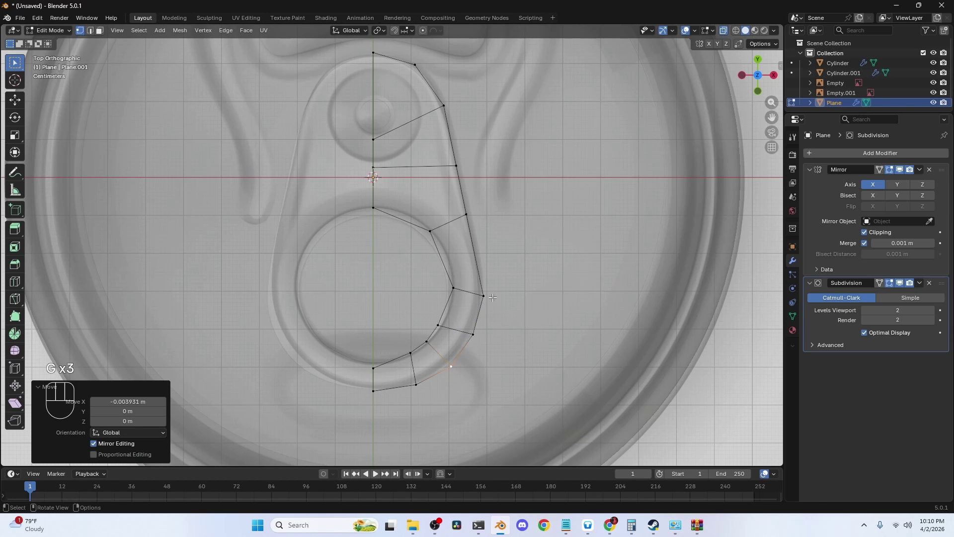
# Step: Apply the pull tab's Mirror modifier in Object Mode and return to Edit Mode
pyautogui.scroll(-3, 485, 284)
pyautogui.moveTo(451, 279); pyautogui.dragTo(447, 164, button='middle')
pyautogui.press('Tab')
pyautogui.press('`')
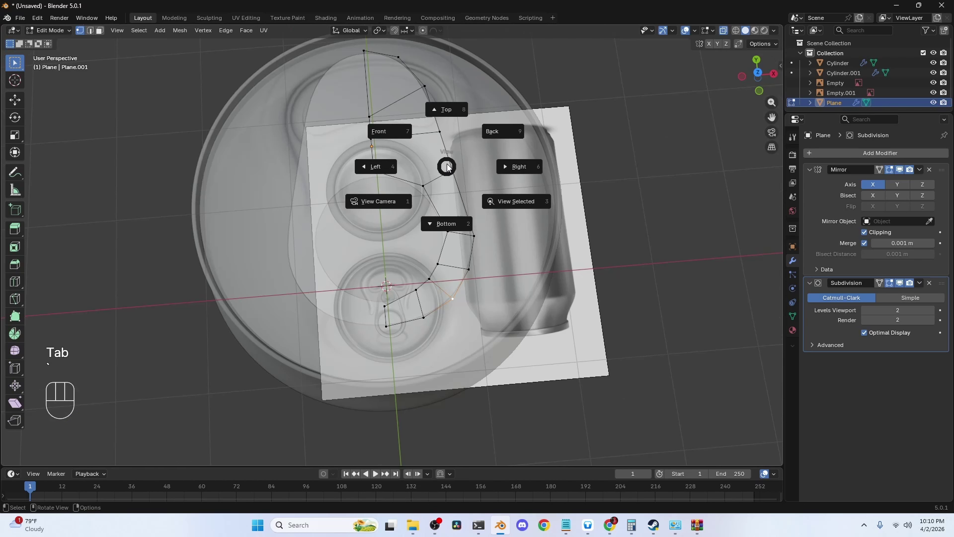
pyautogui.click(809, 199)
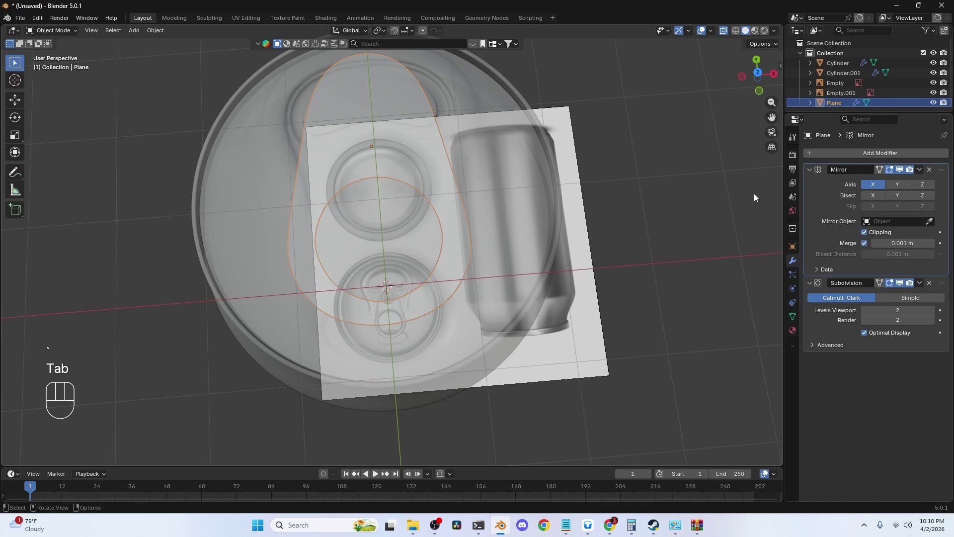
pyautogui.hotkey('ctrl', 'a')
pyautogui.press('Tab')
# Step: Turn the finger hole's edge loop into a circle with LoopTools and move it about 0.05 m along Y to match the reference
pyautogui.moveTo(513, 196); pyautogui.dragTo(409, 155, button='middle')
pyautogui.keyDown('alt'); pyautogui.click(408, 155); pyautogui.keyUp('alt')
pyautogui.rightClick(426, 97)
pyautogui.moveTo(512, 55)
pyautogui.click(545, 64)
pyautogui.press('KP_7')
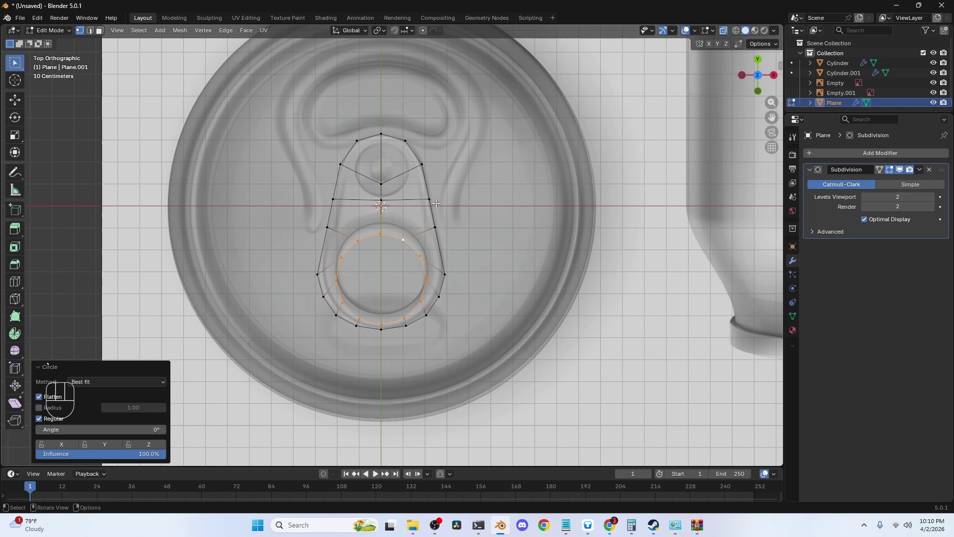
pyautogui.press('g')
pyautogui.press('g')
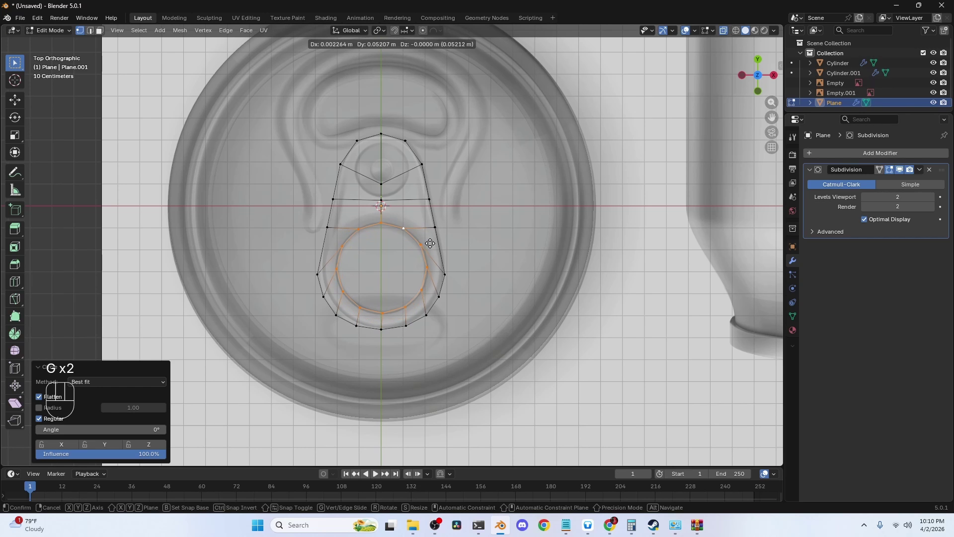
pyautogui.click(429, 243)
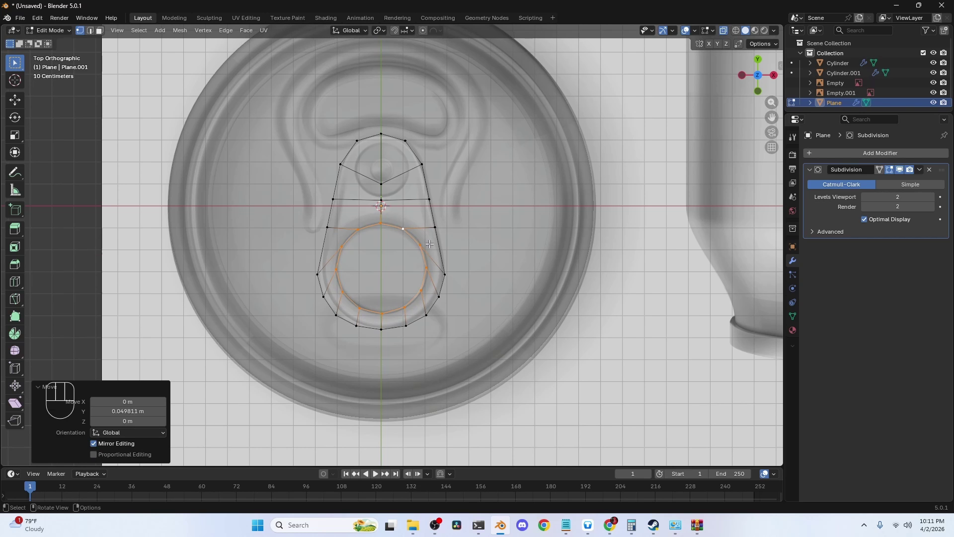
# Step: Extrude the whole pull tab mesh along its normal to give it thickness
pyautogui.moveTo(418, 232); pyautogui.dragTo(408, 183, button='middle')
pyautogui.press('a')
pyautogui.press('e')
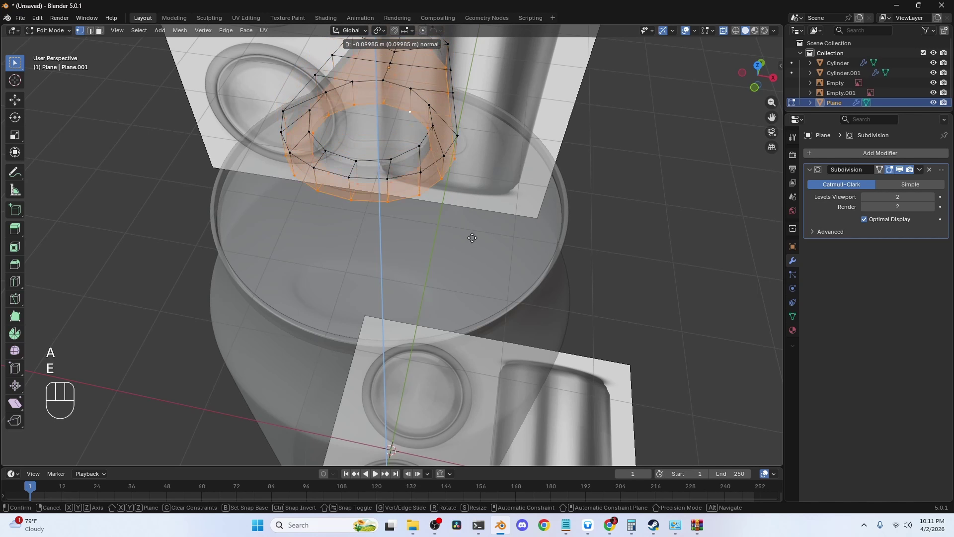
pyautogui.click(472, 198)
pyautogui.press('Tab')
# Step: Lower the pull tab along Z onto the can lid and shade it smooth
pyautogui.moveTo(462, 199); pyautogui.dragTo(394, 187, button='middle')
pyautogui.press('g')
pyautogui.press('z')
pyautogui.click(375, 314)
pyautogui.hotkey('alt', 'z')
pyautogui.rightClick(436, 238)
pyautogui.click(447, 242)
pyautogui.moveTo(447, 242); pyautogui.dragTo(408, 195, button='middle')
pyautogui.press('g')
pyautogui.press('Escape')
# Step: Bevel the tab's upper finger-hole and outer edge loops with 2 segments
pyautogui.press('Tab')
pyautogui.hotkey('alt', 'a')
pyautogui.keyDown('alt'); pyautogui.click(407, 194); pyautogui.keyUp('alt')
pyautogui.keyDown('alt'); pyautogui.keyDown('shift'); pyautogui.click(426, 139); pyautogui.keyUp('shift'); pyautogui.keyUp('alt')
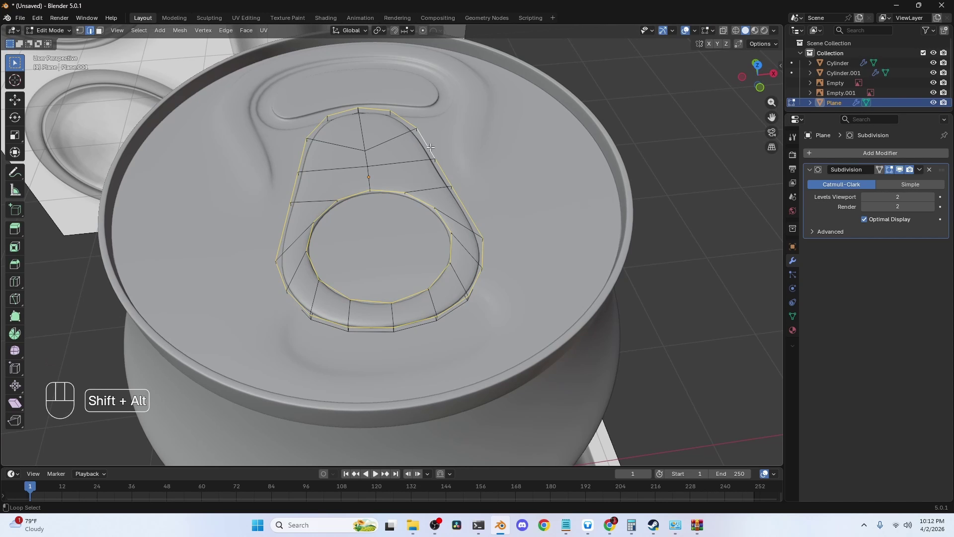
pyautogui.moveTo(426, 140); pyautogui.dragTo(345, 154, button='middle')
pyautogui.scroll(1, 345, 155)
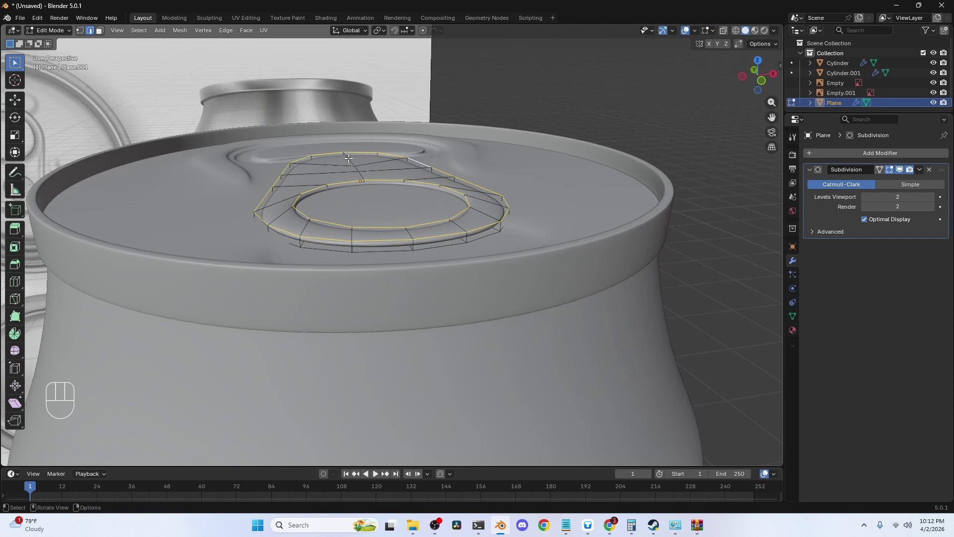
pyautogui.hotkey('ctrl', 'b')
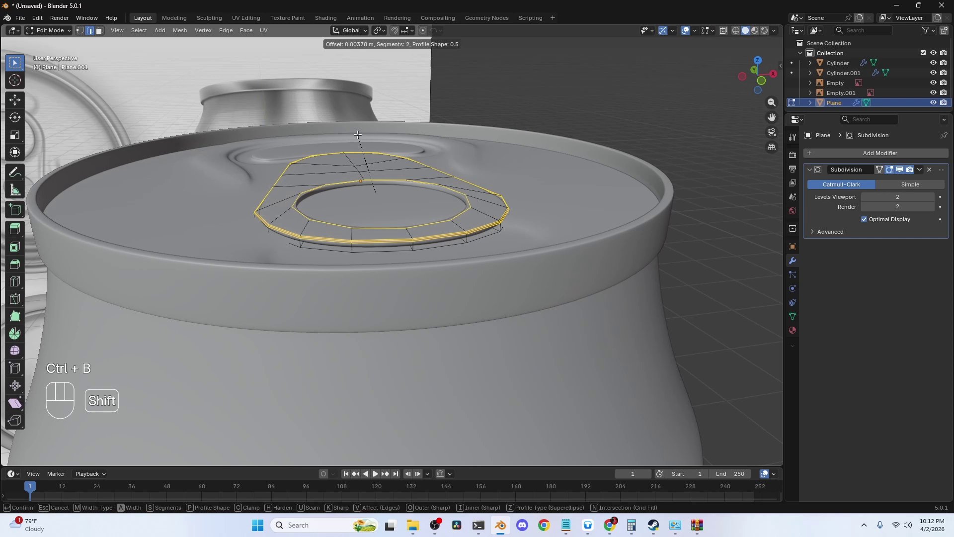
pyautogui.click(357, 132)
pyautogui.hotkey('alt', 'z')
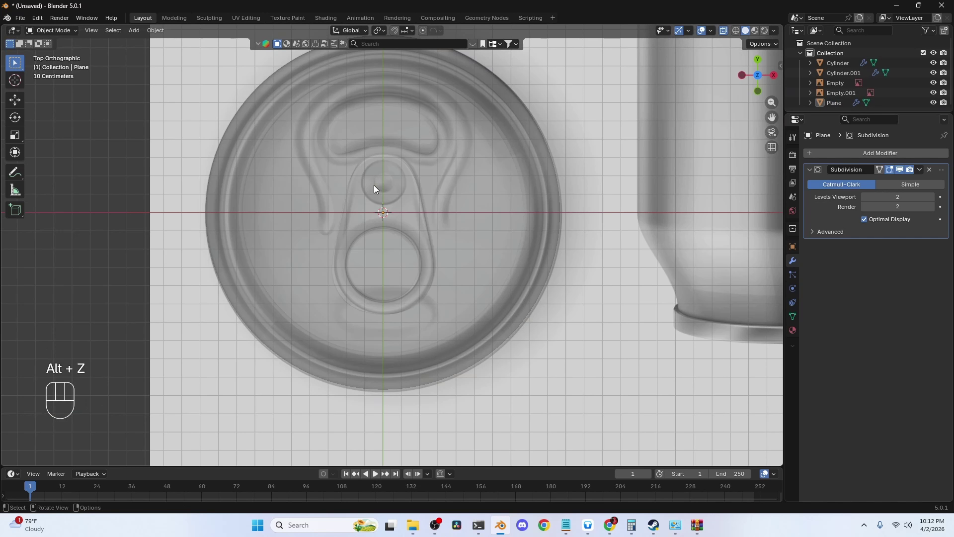
pyautogui.hotkey('alt', 'z')
# Step: Add a mesh circle with 8 vertices for the rivet
pyautogui.moveTo(395, 192); pyautogui.dragTo(398, 165, button='middle')
pyautogui.hotkey('shift', 'a')
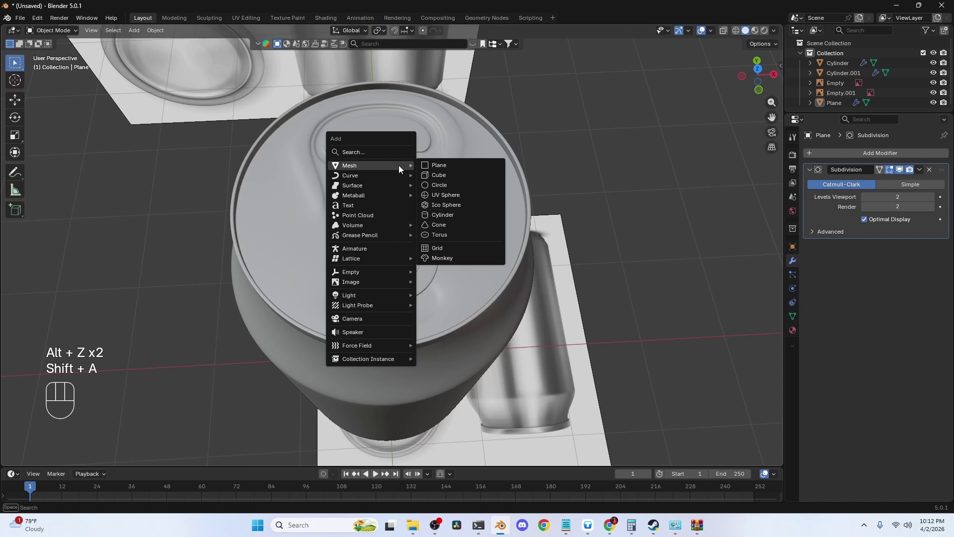
pyautogui.click(458, 184)
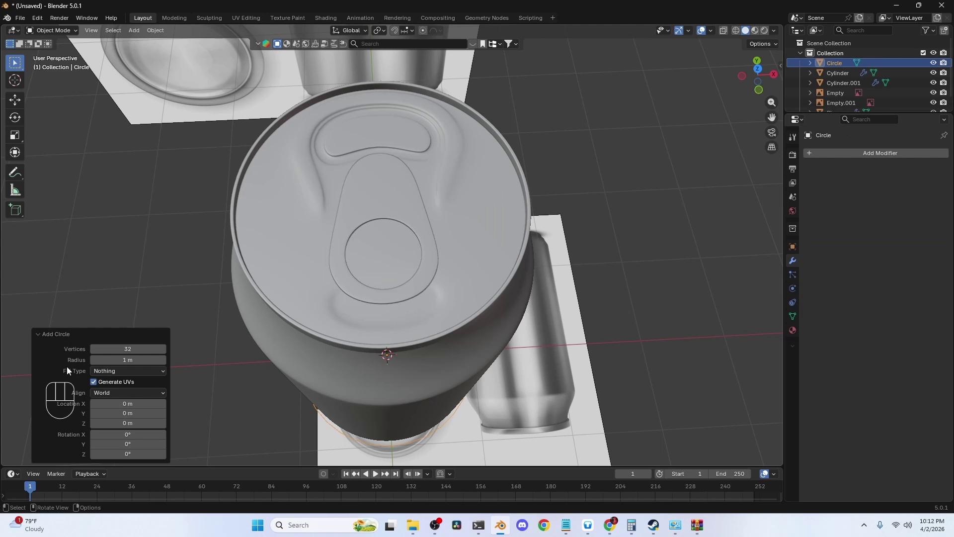
pyautogui.click(129, 351)
pyautogui.press('Return')
pyautogui.press('Tab')
pyautogui.press('Tab')
# Step: Raise the circle about 4.88 m along Z above the can and scale it to about 0.1
pyautogui.scroll(-3, 413, 308)
pyautogui.moveTo(413, 308); pyautogui.dragTo(414, 224, button='middle')
pyautogui.press('g')
pyautogui.press('z')
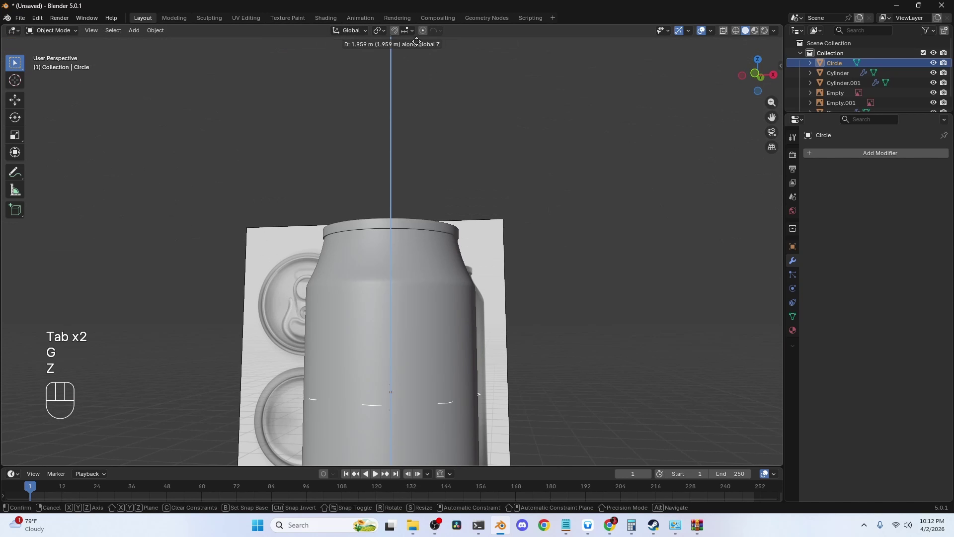
pyautogui.click(419, 288)
pyautogui.press('`')
pyautogui.click(419, 244)
pyautogui.press('s')
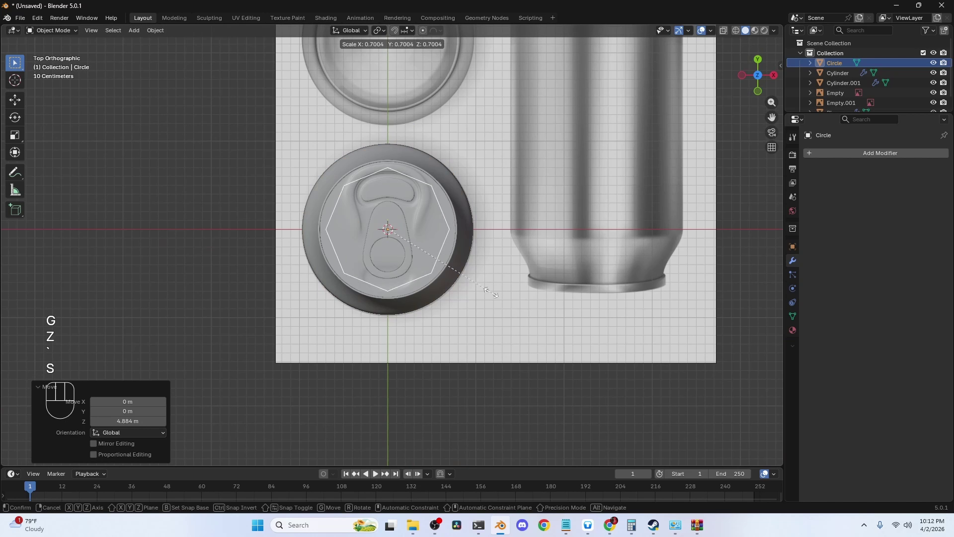
pyautogui.click(406, 232)
# Step: Move the circle along Y over the reference's rivet recess and scale it by about 1.25
pyautogui.hotkey('alt', 'z')
pyautogui.scroll(5, 405, 231)
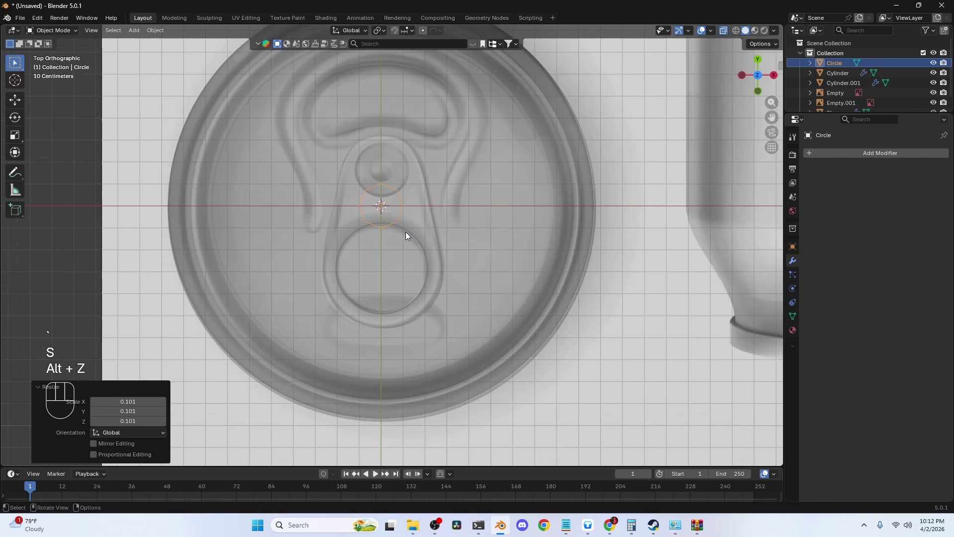
pyautogui.press('g')
pyautogui.press('y')
pyautogui.click(404, 186)
pyautogui.press('s')
pyautogui.click(419, 193)
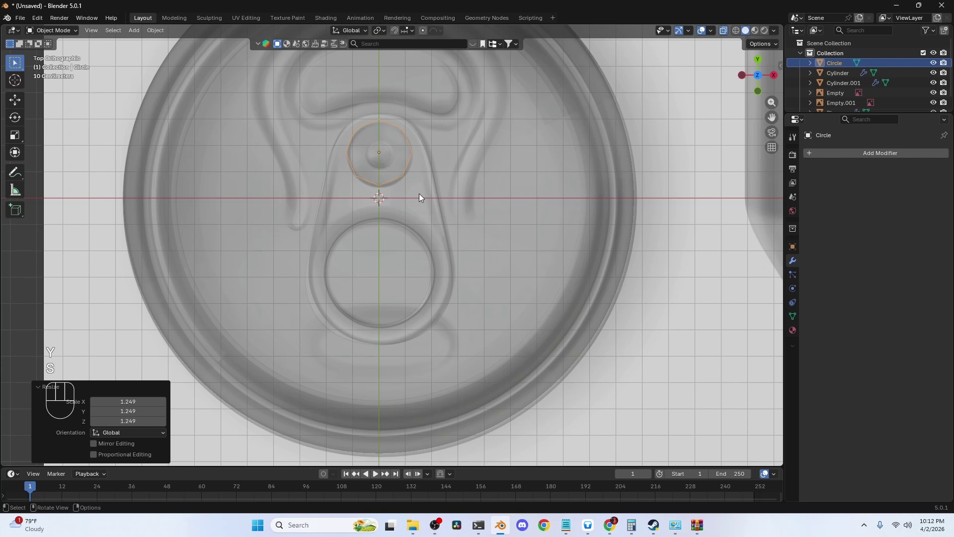
# Step: Add a level 2 subdivision to the circle and refit its Y position and size to the rivet recess outline
pyautogui.hotkey('ctrl', '2')
pyautogui.press('g')
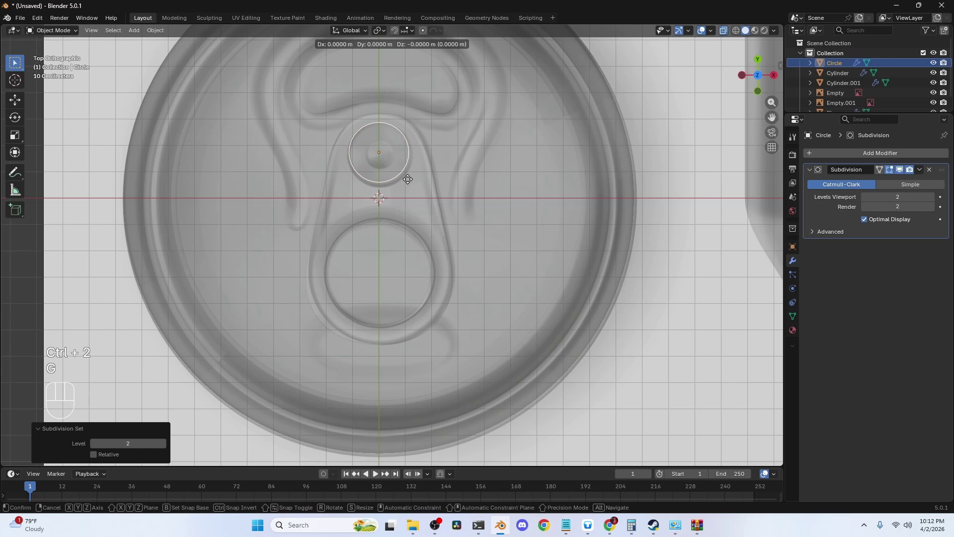
pyautogui.press('y')
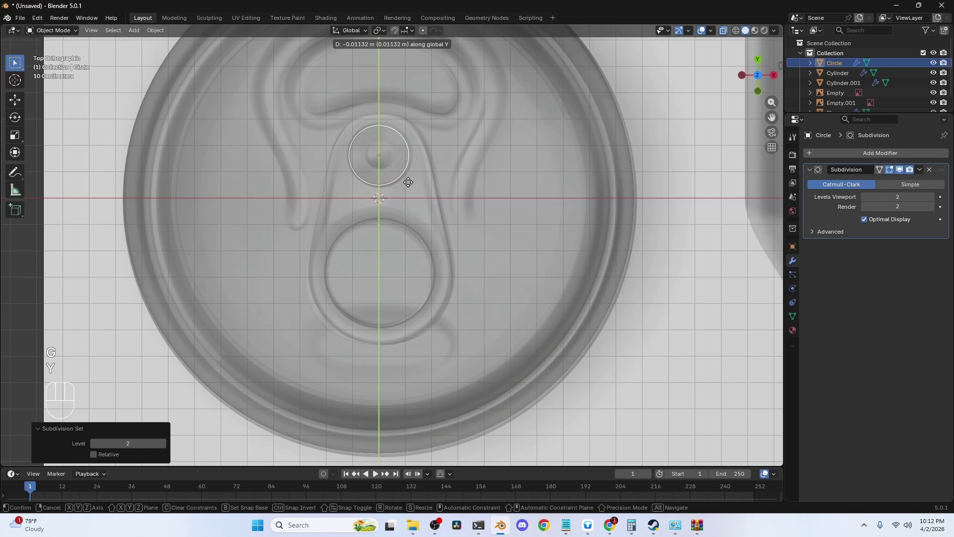
pyautogui.click(410, 180)
pyautogui.press('s')
pyautogui.click(412, 182)
# Step: Apply the circle's scale and fill it with a face in Edit Mode
pyautogui.hotkey('ctrl', 'a')
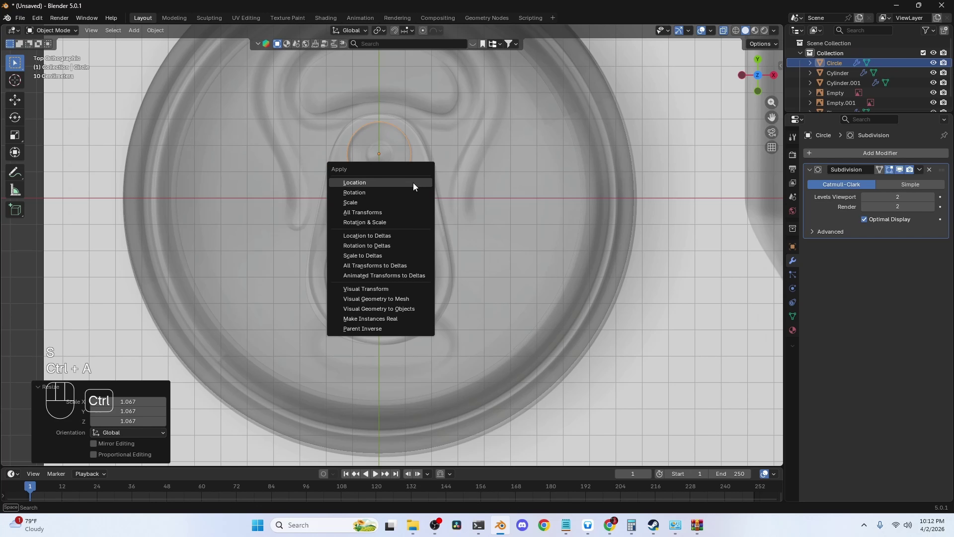
pyautogui.click(389, 202)
pyautogui.moveTo(416, 187); pyautogui.dragTo(405, 162, button='middle')
pyautogui.press('Tab')
pyautogui.press('`')
pyautogui.click(436, 210)
pyautogui.press('f')
# Step: Extrude the filled circle by about 0.005 m into a thin disc
pyautogui.moveTo(457, 238); pyautogui.dragTo(447, 209, button='middle')
pyautogui.press('e')
pyautogui.hotkey('shift', 'z')
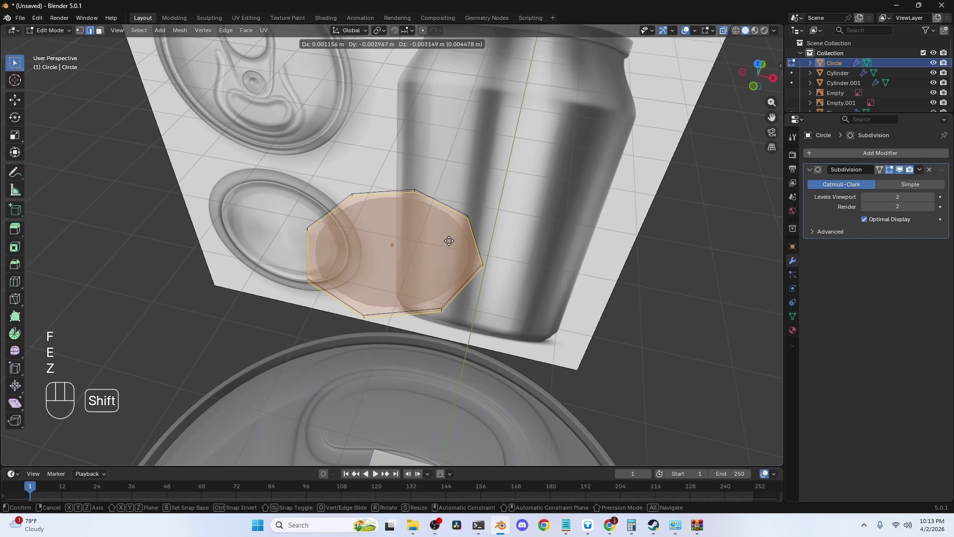
pyautogui.click(448, 243)
# Step: Bevel the disc's rim edges with 2 segments and return to Object Mode
pyautogui.press('a')
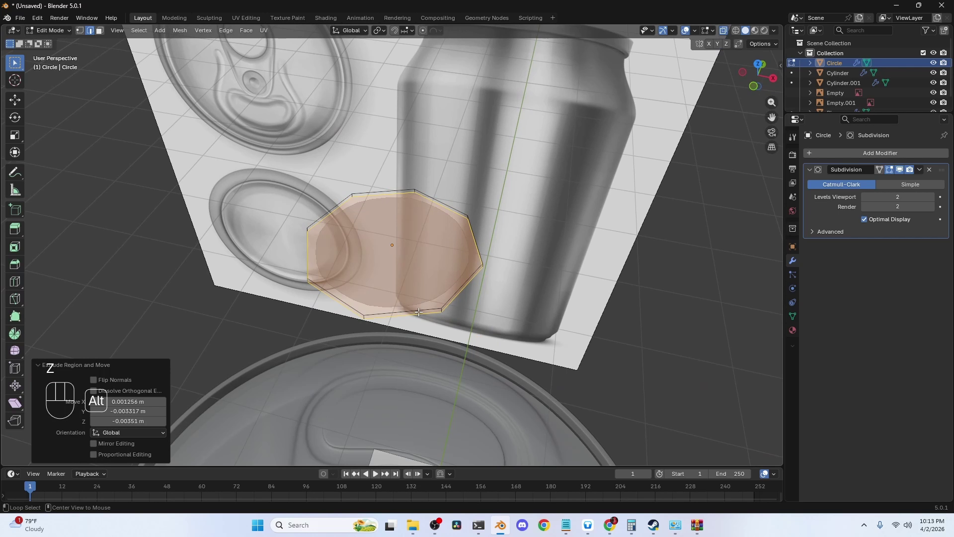
pyautogui.keyDown('alt'); pyautogui.keyDown('shift'); pyautogui.click(417, 315); pyautogui.keyUp('shift'); pyautogui.keyUp('alt')
pyautogui.hotkey('ctrl', 'b')
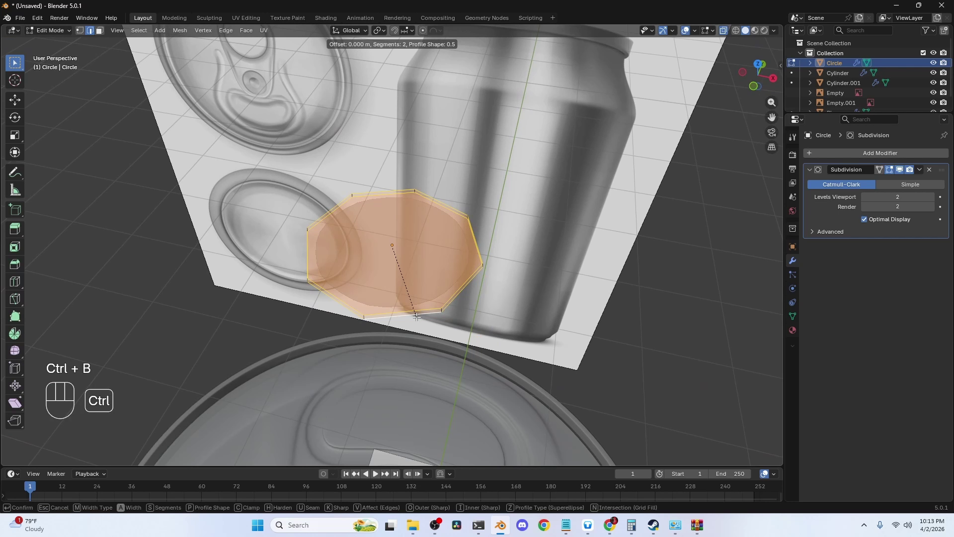
pyautogui.click(419, 323)
pyautogui.press('Tab')
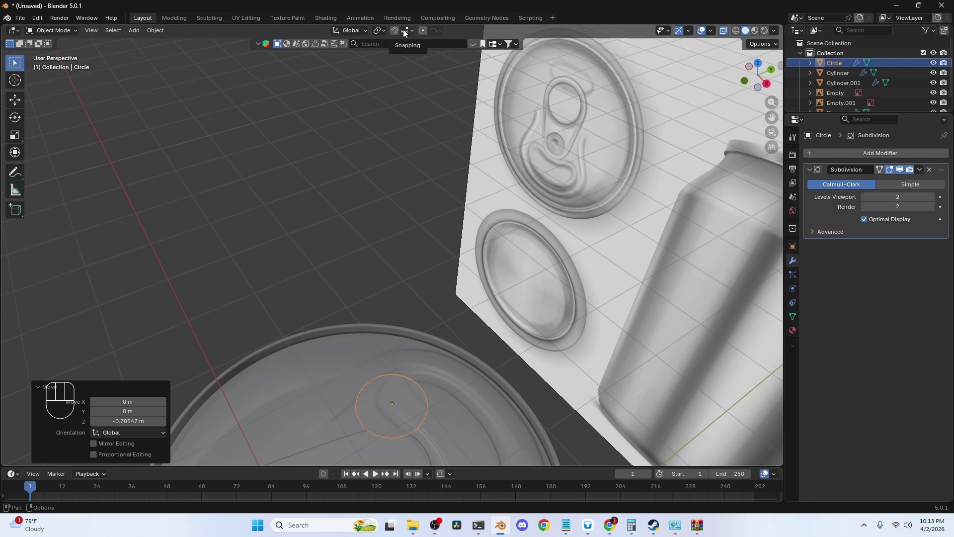
# Step: Set the snapping target to Face and snap the disc down along Z onto the pull tab
pyautogui.click(404, 33)
pyautogui.click(374, 123)
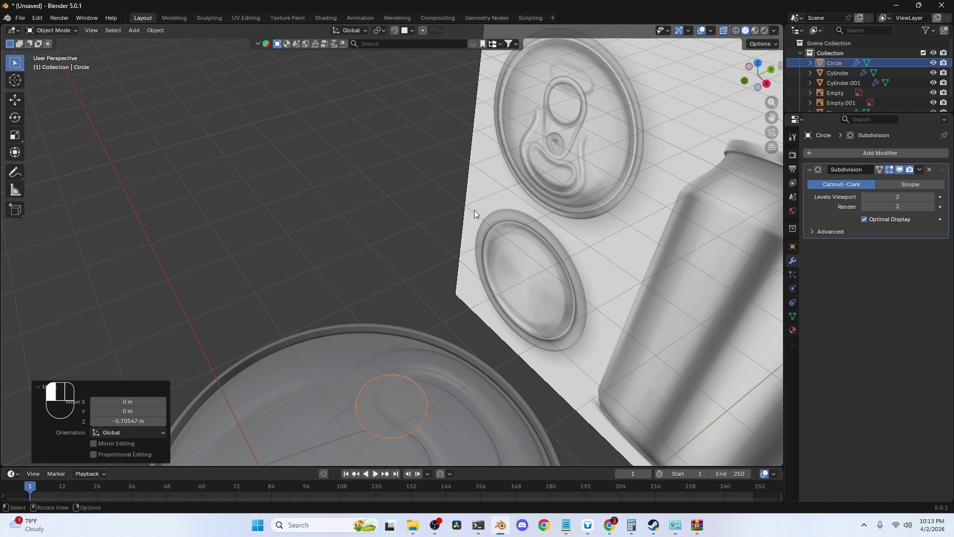
pyautogui.moveTo(413, 333); pyautogui.dragTo(382, 230, button='middle')
pyautogui.hotkey('alt', 'z')
pyautogui.press('g')
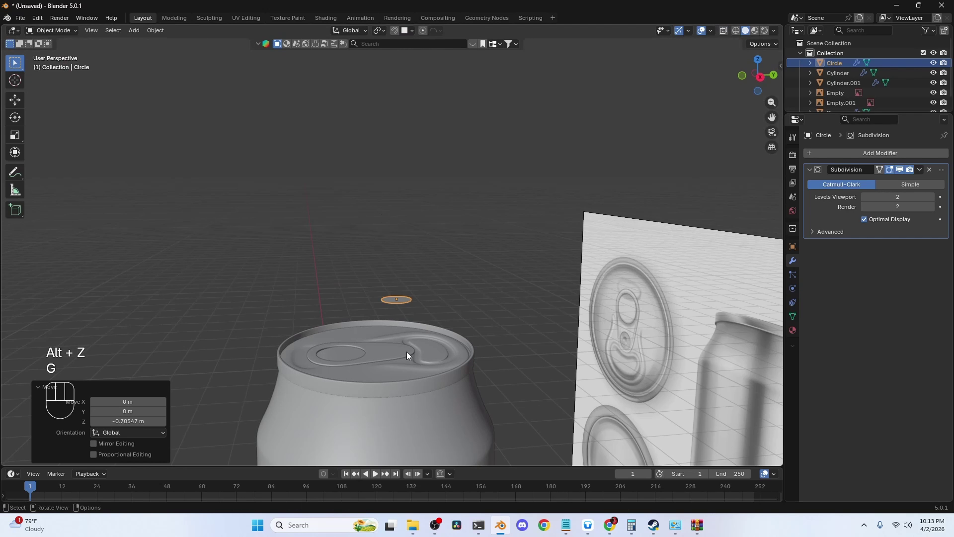
pyautogui.press('g')
pyautogui.press('z')
pyautogui.keyDown('ctrl'); pyautogui.click(407, 349); pyautogui.keyUp('ctrl')
pyautogui.moveTo(406, 349); pyautogui.dragTo(396, 261, button='middle')
pyautogui.press('Tab')
pyautogui.press('Tab')
pyautogui.click(471, 245)
pyautogui.moveTo(471, 246); pyautogui.dragTo(389, 162, button='middle')
pyautogui.hotkey('alt', 'z')
pyautogui.hotkey('alt', 'z')
pyautogui.scroll(4, 388, 219)
# Step: Duplicate the rivet disc in place and scale the copy to about 0.48 to match the reference's inner rivet
pyautogui.click(365, 228)
pyautogui.scroll(-4, 346, 210)
pyautogui.moveTo(346, 210); pyautogui.dragTo(365, 151, button='middle')
pyautogui.hotkey('shift', 'd')
pyautogui.press('Escape')
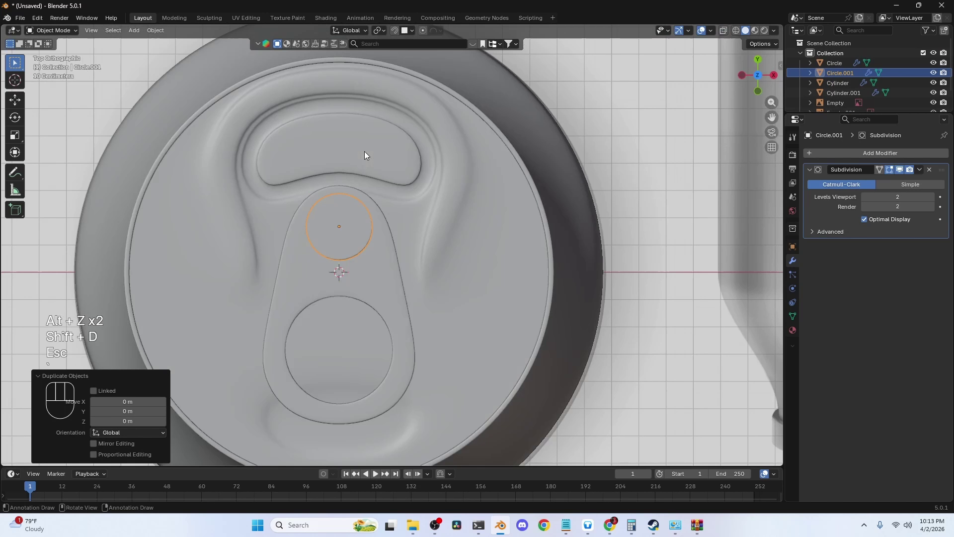
pyautogui.hotkey('alt', 'z')
pyautogui.keyDown('shift'); pyautogui.moveTo(392, 288); pyautogui.dragTo(433, 338, button='middle'); pyautogui.keyUp('shift')
pyautogui.press('s')
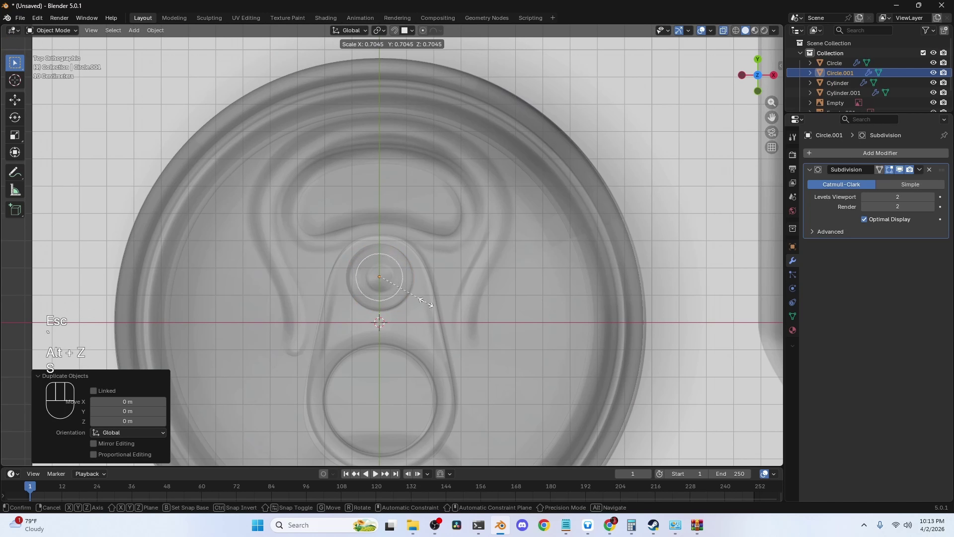
pyautogui.click(410, 296)
# Step: Move the smaller disc along Z so it rests just above the larger disc
pyautogui.moveTo(410, 297); pyautogui.dragTo(419, 335, button='middle')
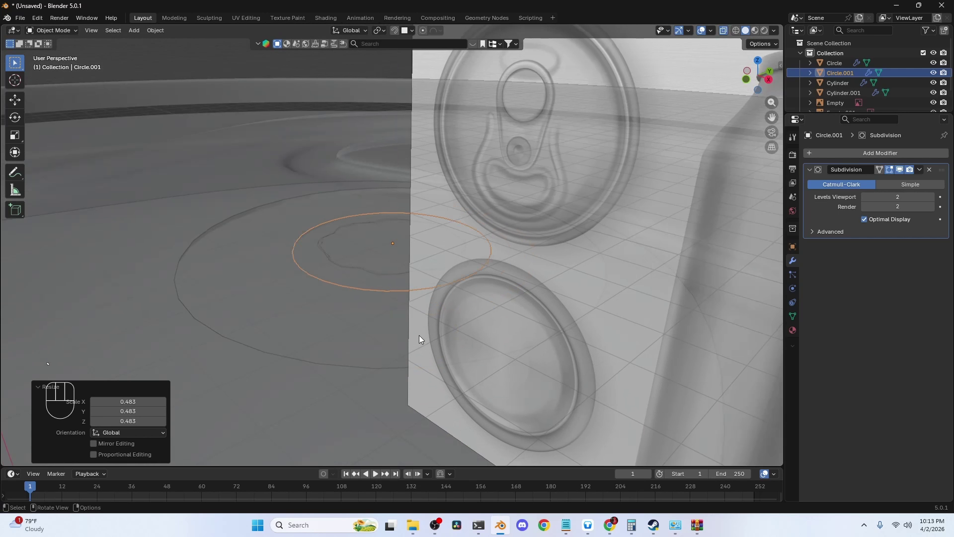
pyautogui.press('g')
pyautogui.press('z')
pyautogui.click(409, 252)
pyautogui.press('g')
pyautogui.press('z')
pyautogui.click(409, 252)
pyautogui.hotkey('alt', 'z')
pyautogui.moveTo(408, 252); pyautogui.dragTo(432, 246, button='middle')
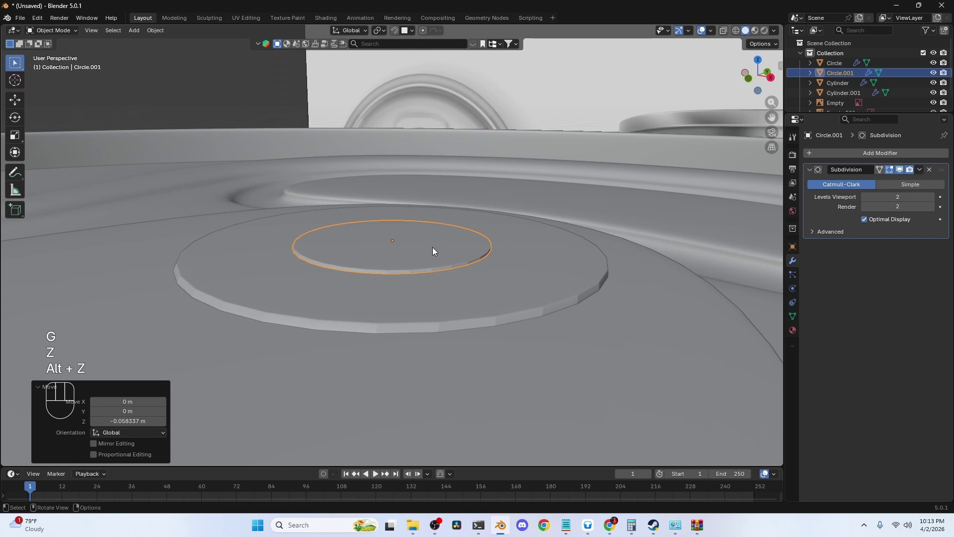
# Step: Shade both rivet discs smooth
pyautogui.rightClick(433, 246)
pyautogui.click(433, 247)
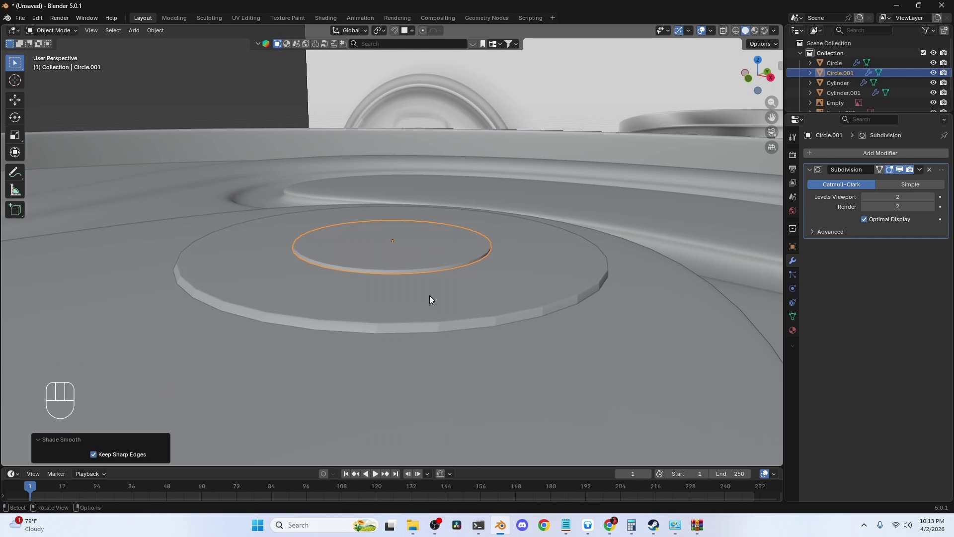
pyautogui.click(429, 284)
pyautogui.rightClick(431, 307)
pyautogui.click(418, 307)
# Step: Inset the top face of the smaller rivet disc by about 0.030 m
pyautogui.click(421, 235)
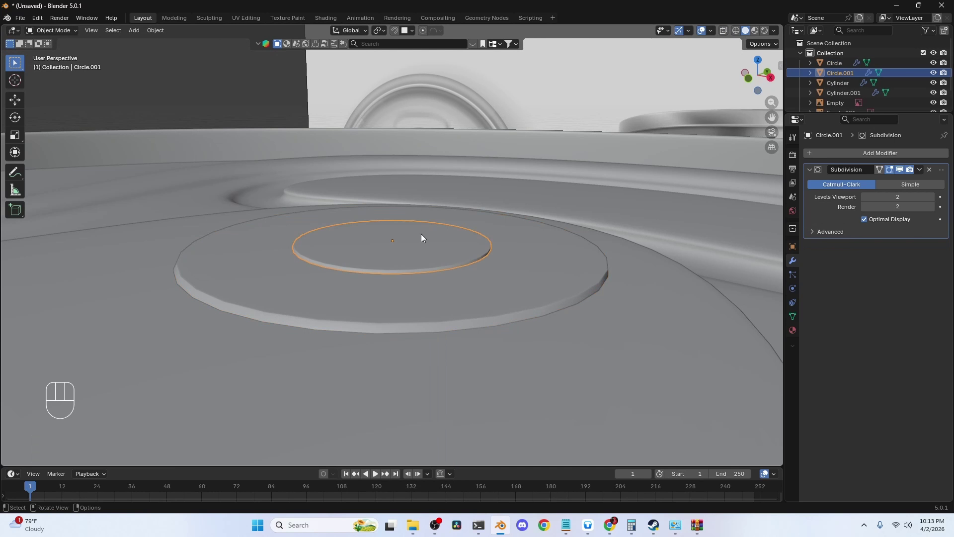
pyautogui.press('KP_7')
pyautogui.scroll(-2, 430, 222)
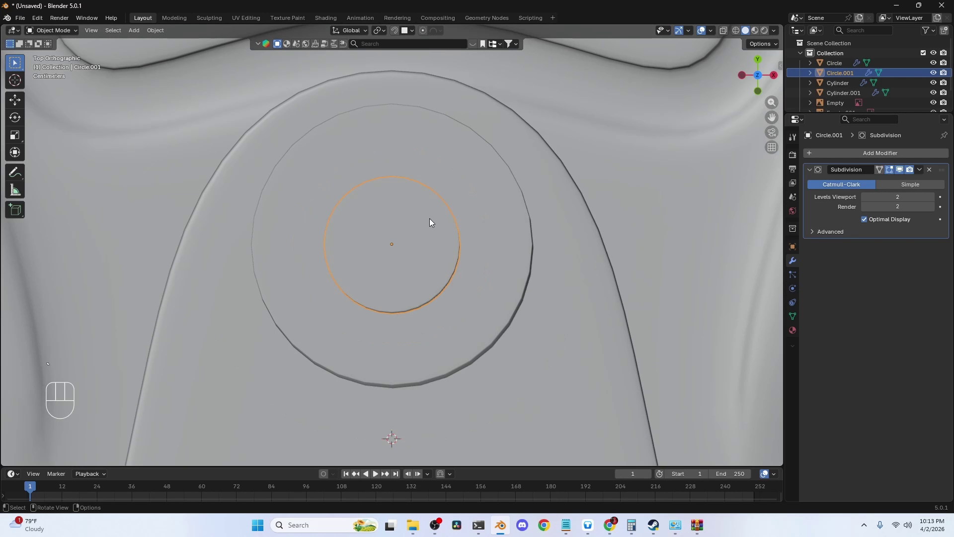
pyautogui.hotkey('alt', 'z')
pyautogui.hotkey('alt', 'z')
pyautogui.press('Tab')
pyautogui.moveTo(448, 249); pyautogui.dragTo(441, 212, button='middle')
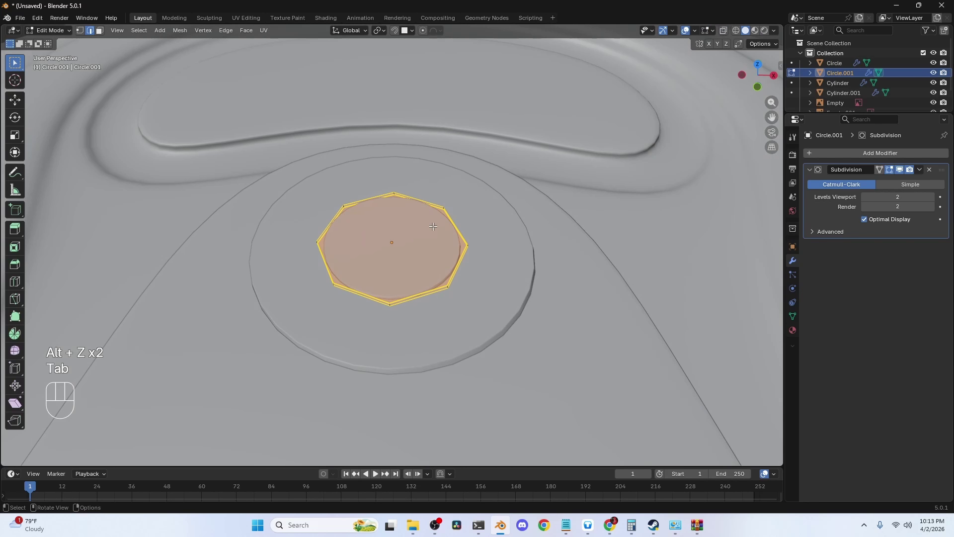
pyautogui.press('3')
pyautogui.click(390, 236)
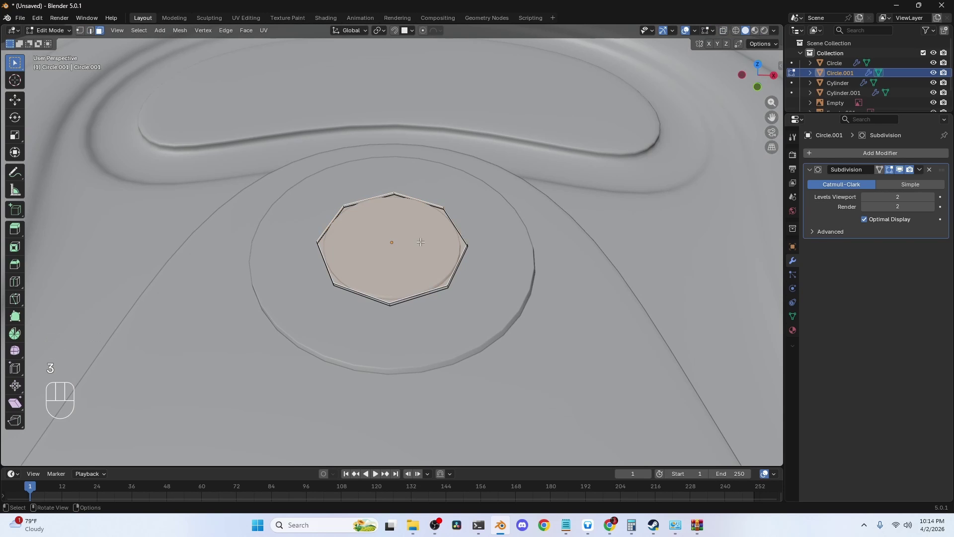
pyautogui.hotkey('ctrl', 'z')
pyautogui.press('i')
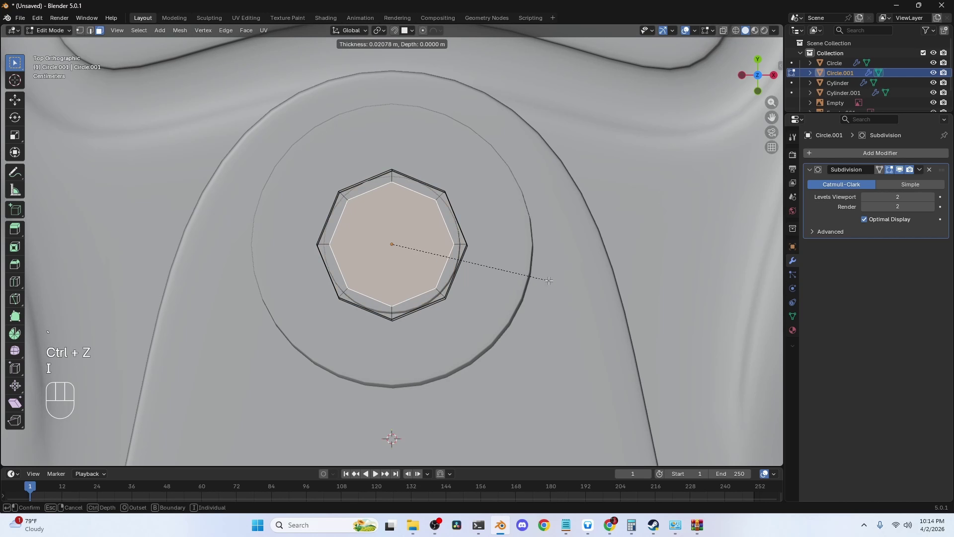
pyautogui.click(484, 262)
pyautogui.scroll(2, 482, 261)
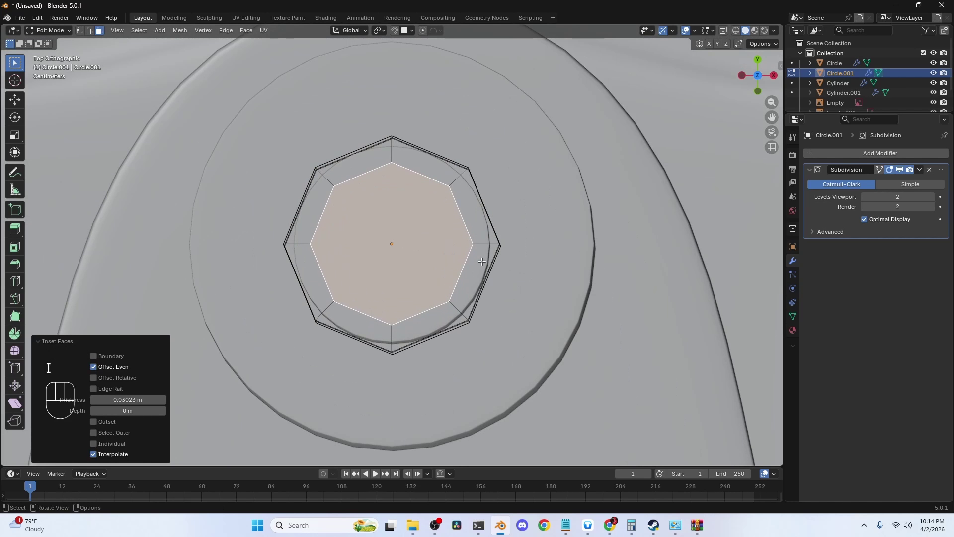
# Step: Inset the disc's central face again by about 0.0039 m to create a thin ring of faces
pyautogui.press('i')
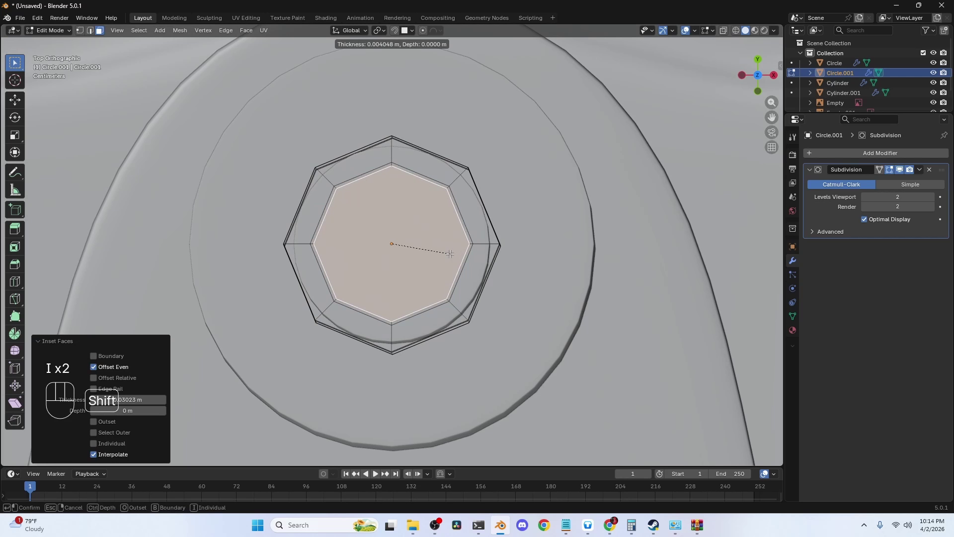
pyautogui.click(448, 253)
pyautogui.scroll(3, 447, 252)
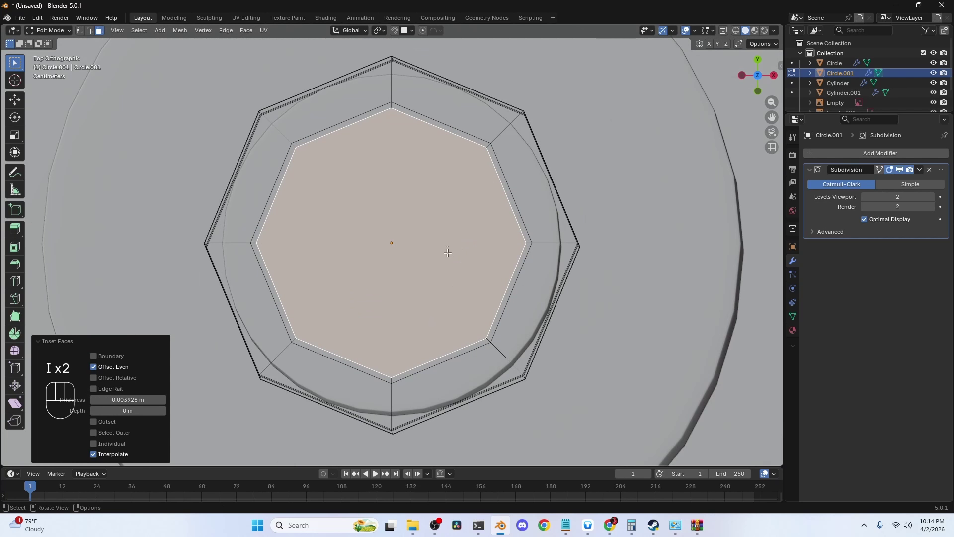
# Step: Extrude the thin face ring on the smaller disc by about 0.001 m along its normal
pyautogui.keyDown('alt'); pyautogui.click(487, 144); pyautogui.keyUp('alt')
pyautogui.moveTo(488, 145); pyautogui.dragTo(462, 146, button='middle')
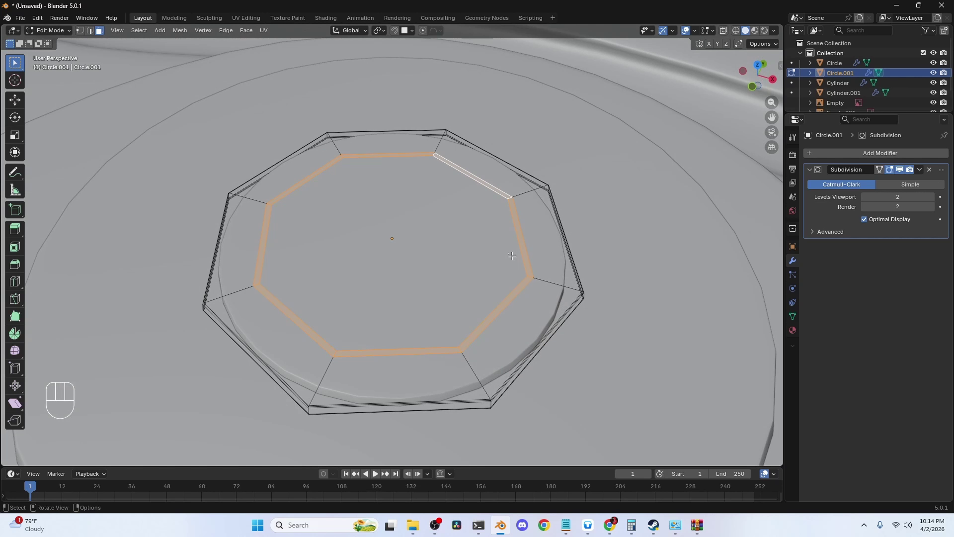
pyautogui.press('e')
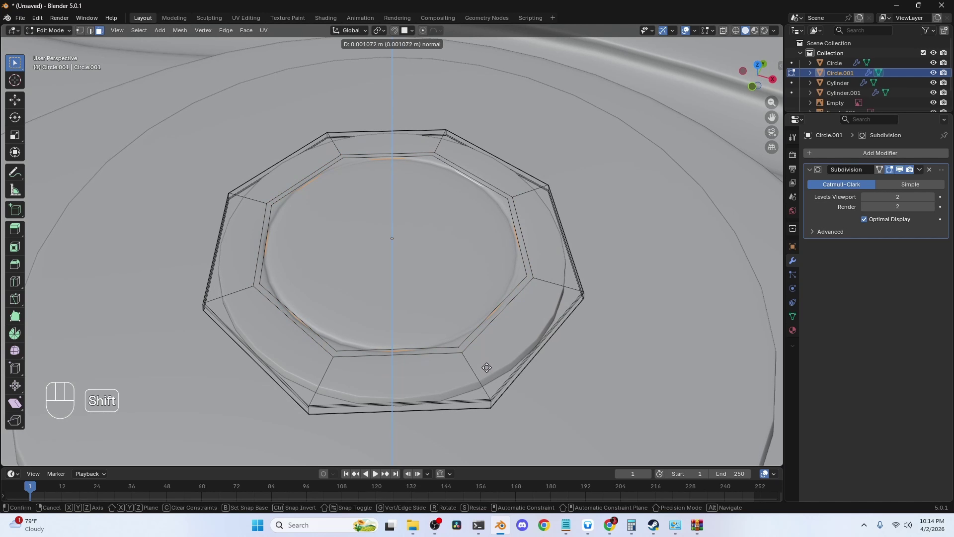
pyautogui.click(486, 367)
# Step: Bevel the inner and outer edge loops of the extruded ring with a width of about 0.00047 m and two segments
pyautogui.hotkey('ctrl', 'b')
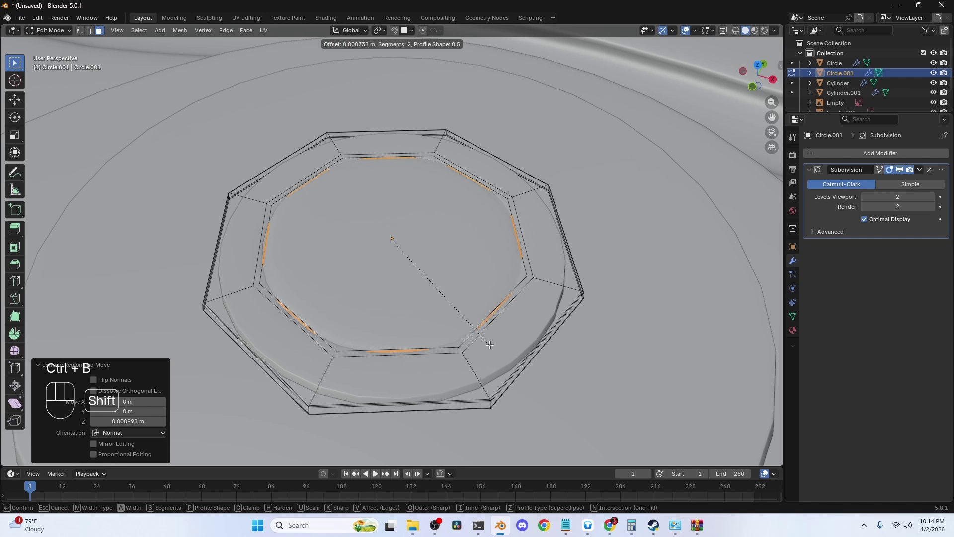
pyautogui.rightClick(481, 332)
pyautogui.hotkey('alt', 'z')
pyautogui.moveTo(480, 320); pyautogui.dragTo(476, 306, button='middle')
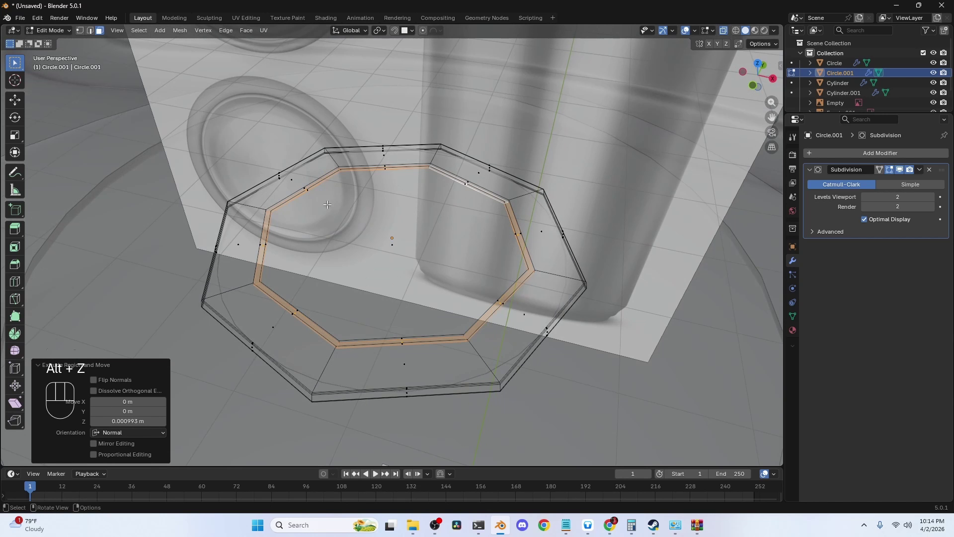
pyautogui.keyDown('alt'); pyautogui.click(271, 222); pyautogui.keyUp('alt')
pyautogui.press('2')
pyautogui.keyDown('alt'); pyautogui.keyDown('shift'); pyautogui.click(268, 226); pyautogui.keyUp('shift'); pyautogui.keyUp('alt')
pyautogui.press('`')
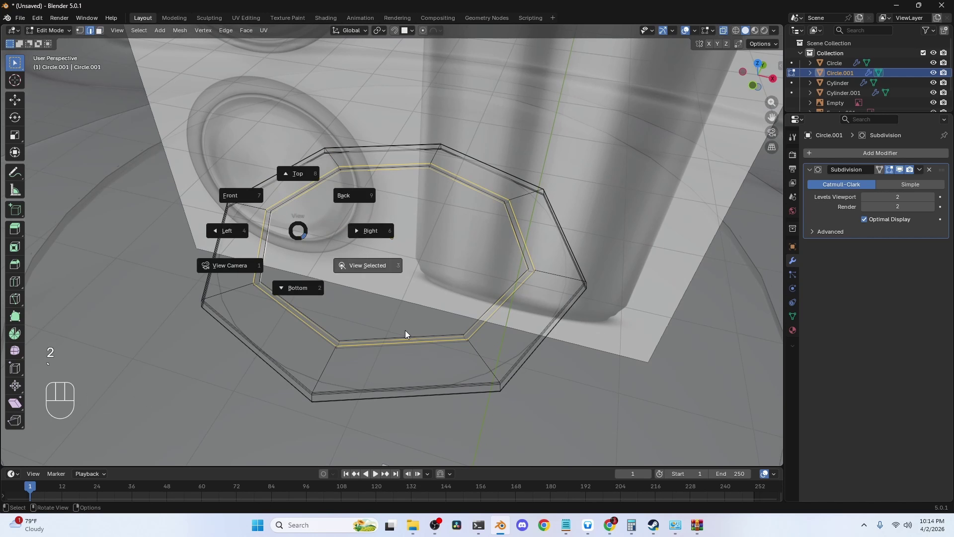
pyautogui.click(405, 333)
pyautogui.keyDown('alt'); pyautogui.keyDown('shift'); pyautogui.click(262, 416); pyautogui.keyUp('shift'); pyautogui.keyUp('alt')
pyautogui.moveTo(259, 404); pyautogui.dragTo(243, 396, button='middle')
pyautogui.keyDown('alt'); pyautogui.keyDown('shift'); pyautogui.click(243, 397); pyautogui.keyUp('shift'); pyautogui.keyUp('alt')
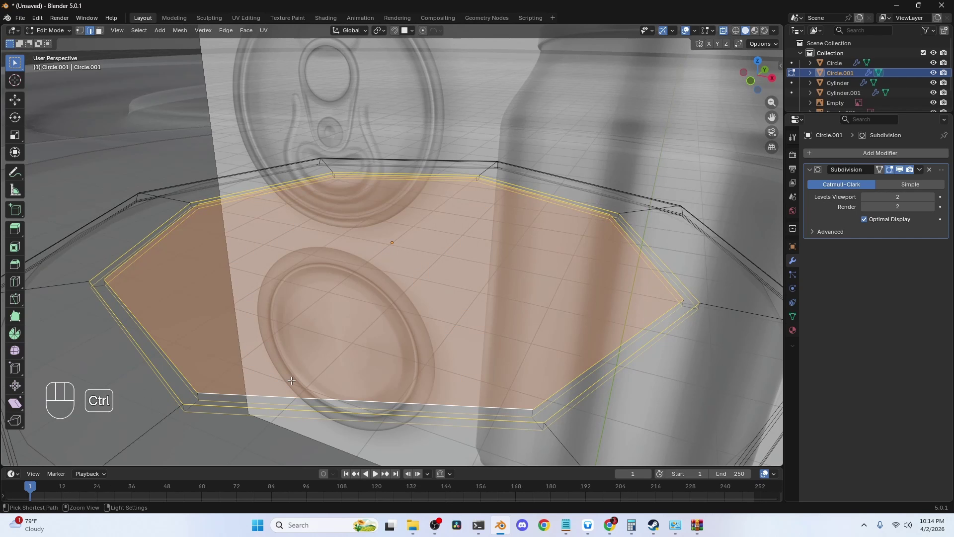
pyautogui.hotkey('ctrl', 'b')
pyautogui.click(290, 399)
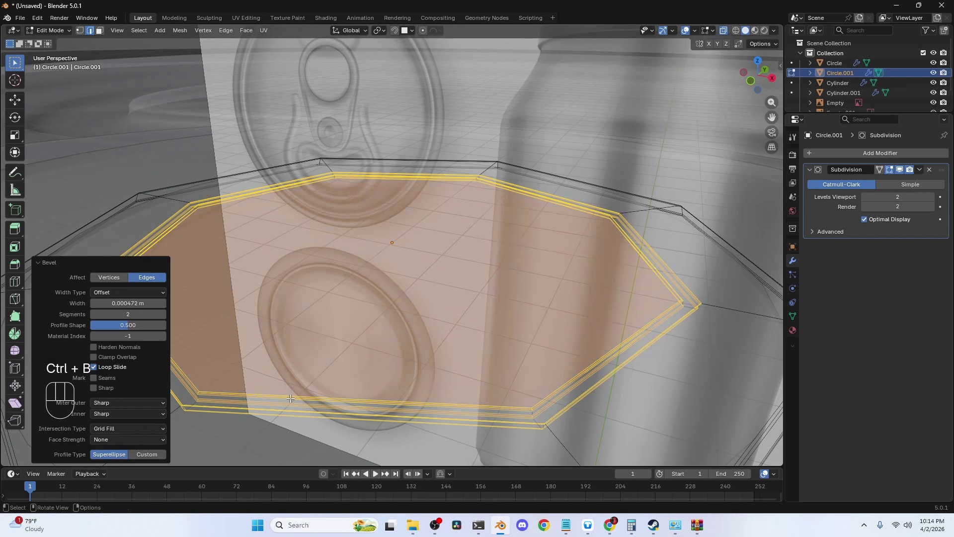
pyautogui.press('Tab')
pyautogui.scroll(-3, 305, 383)
pyautogui.hotkey('alt', 'z')
# Step: Parent both rivet discs and the pull tab to the can body using Object (Keep Transform)
pyautogui.moveTo(339, 356); pyautogui.dragTo(450, 393, button='middle')
pyautogui.scroll(-5, 369, 383)
pyautogui.keyDown('alt'); pyautogui.moveTo(522, 332); pyautogui.dragTo(463, 104, button='middle'); pyautogui.keyUp('alt')
pyautogui.click(567, 331)
pyautogui.moveTo(568, 331); pyautogui.dragTo(394, 259, button='middle')
pyautogui.click(391, 243)
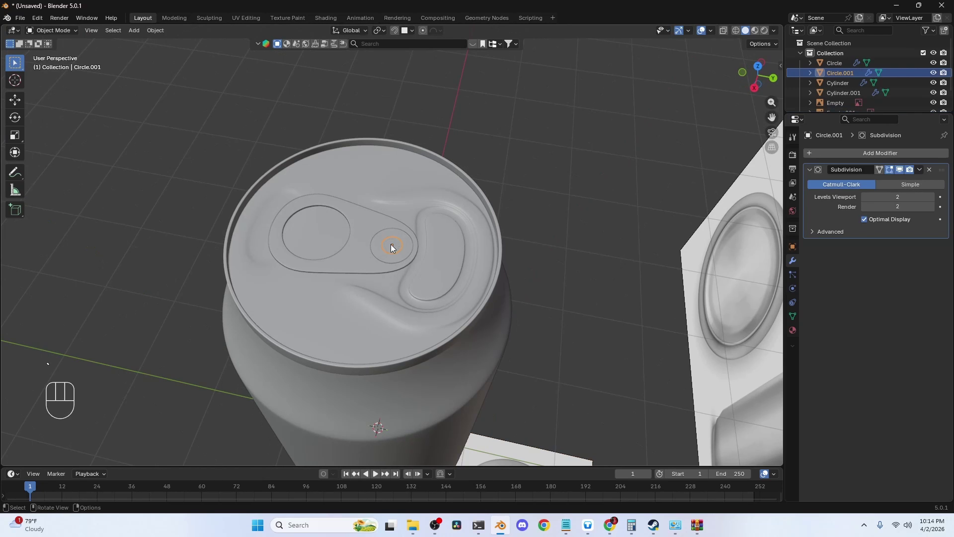
pyautogui.keyDown('shift'); pyautogui.click(378, 243); pyautogui.keyUp('shift')
pyautogui.keyDown('shift'); pyautogui.click(363, 222); pyautogui.keyUp('shift')
pyautogui.scroll(-5, 363, 293)
pyautogui.keyDown('shift'); pyautogui.click(384, 324); pyautogui.keyUp('shift')
pyautogui.moveTo(384, 323); pyautogui.dragTo(420, 288, button='middle')
pyautogui.hotkey('ctrl', 'p')
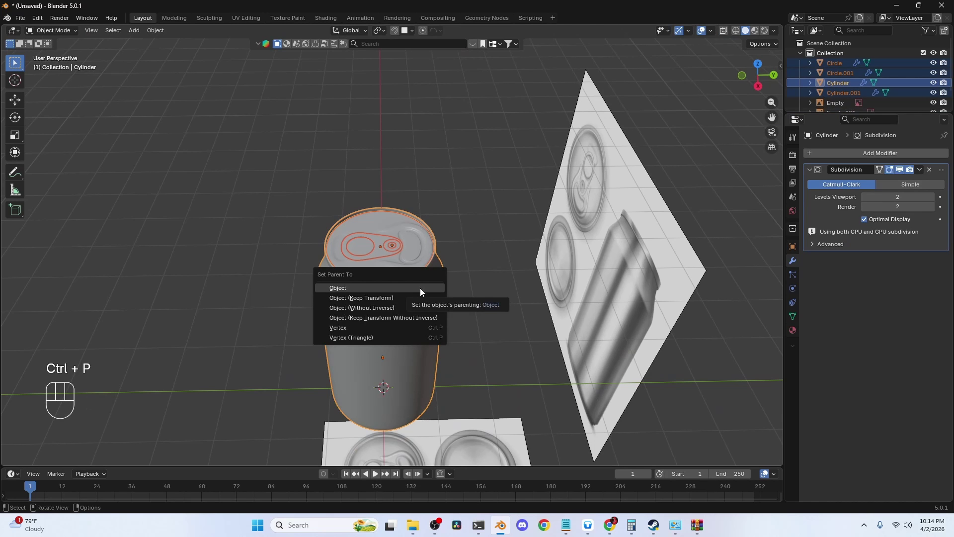
pyautogui.click(413, 298)
pyautogui.moveTo(500, 323); pyautogui.dragTo(558, 307, button='middle')
pyautogui.press('ctrl')
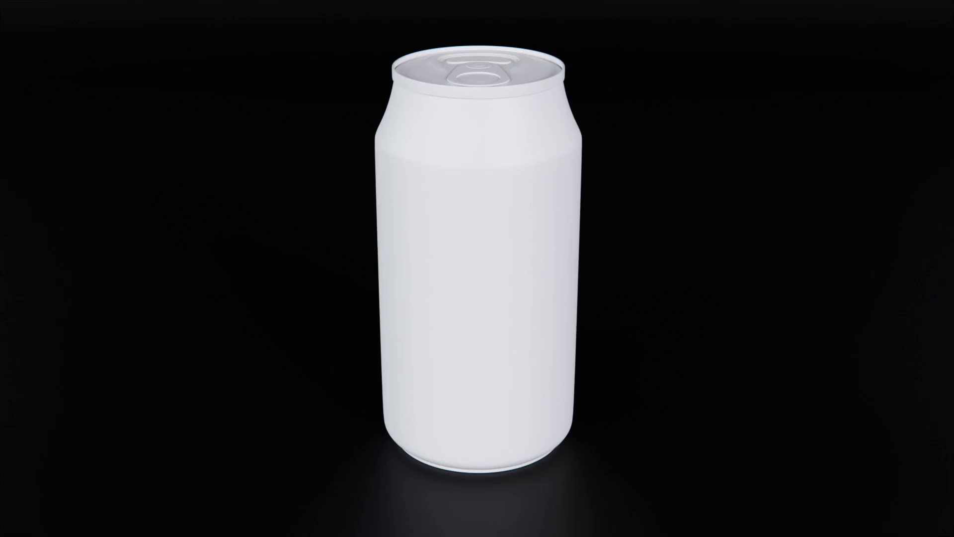